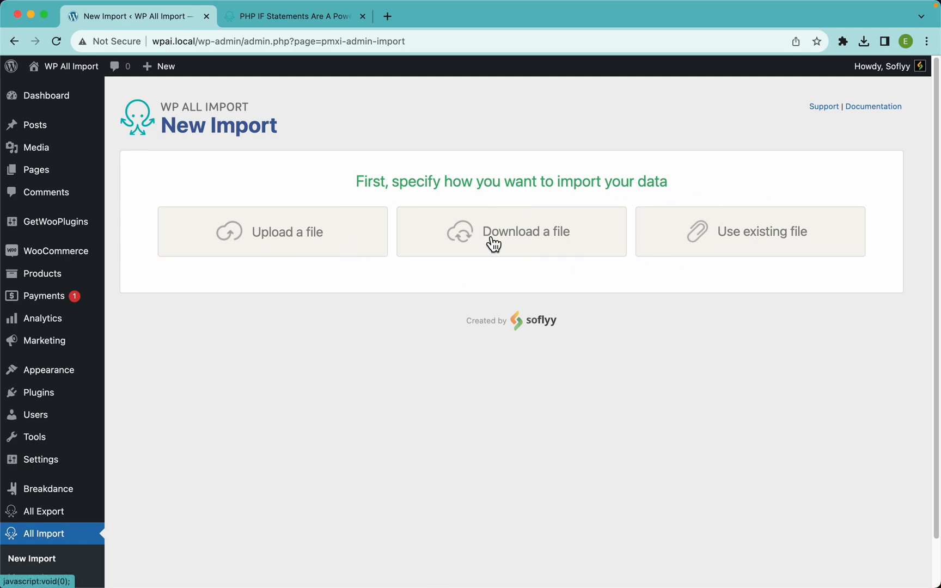
Step: Upload the local WooCommerce Import - Shoes.csv file as the data source for the new import
click(754, 242)
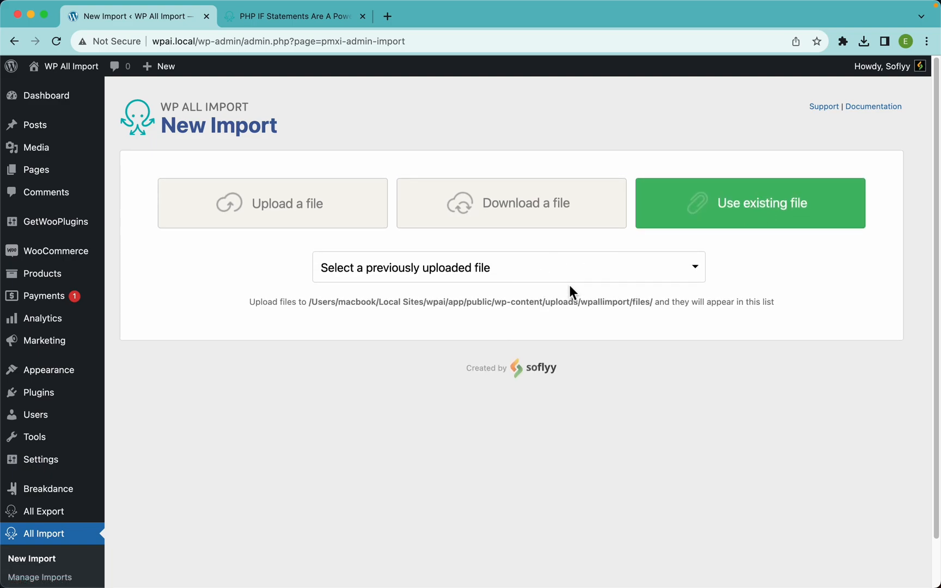
click(486, 217)
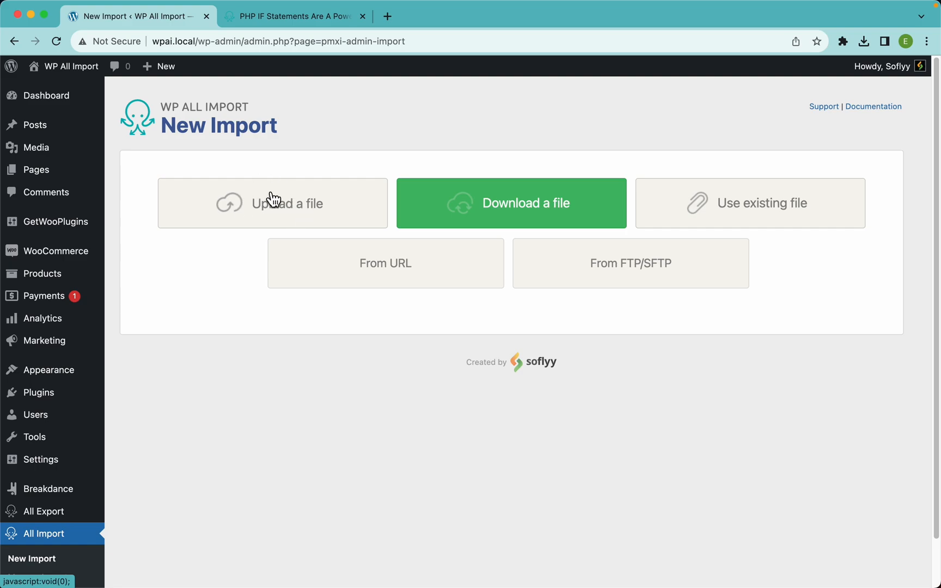
click(238, 204)
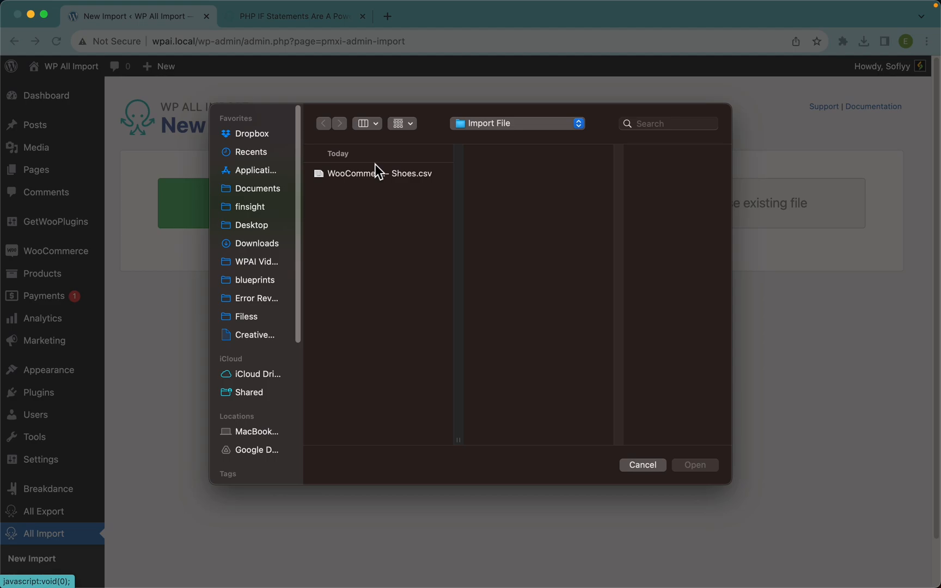
click(376, 174)
key(Return)
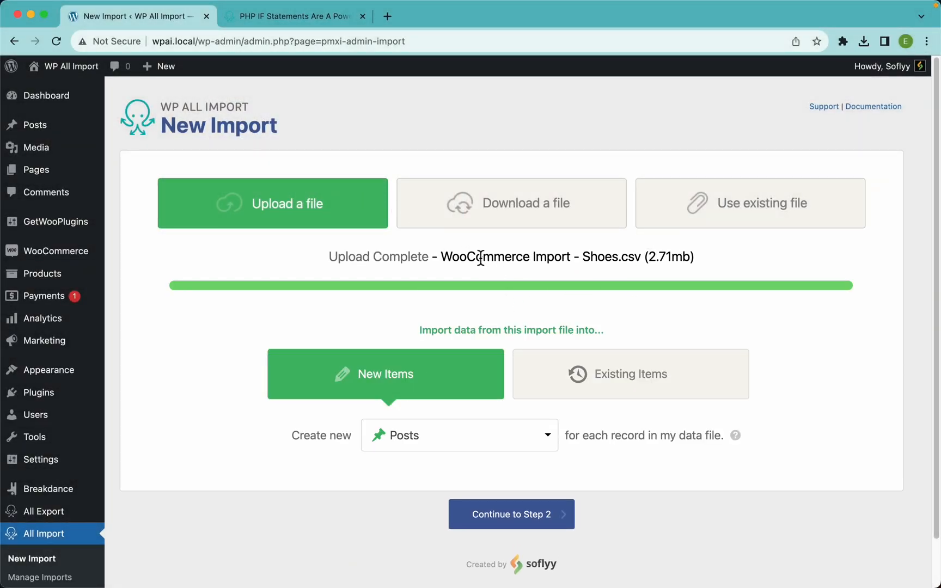
Step: Open the store's Products list in a separate tab and check for existing products, then return to the import setup
scroll(480, 258, down, 2)
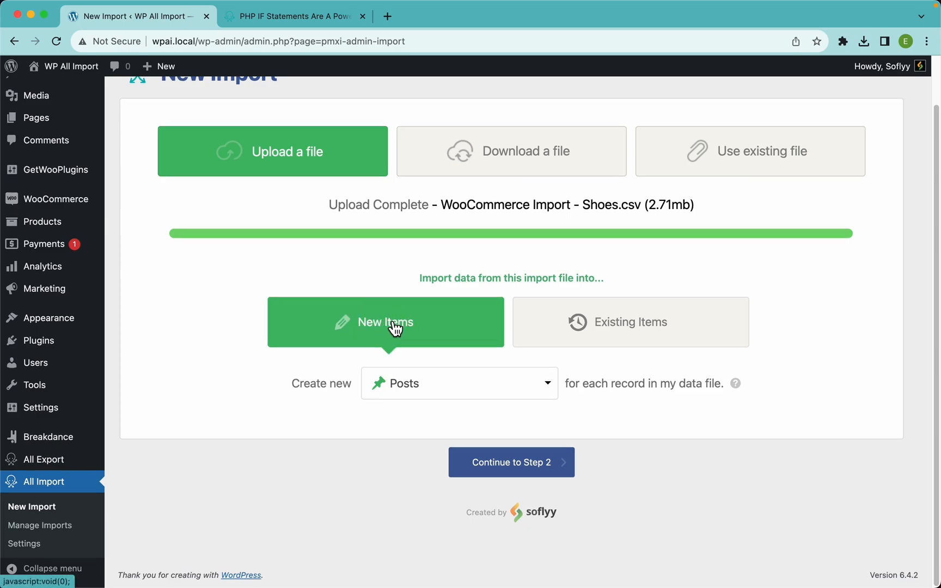
click(642, 324)
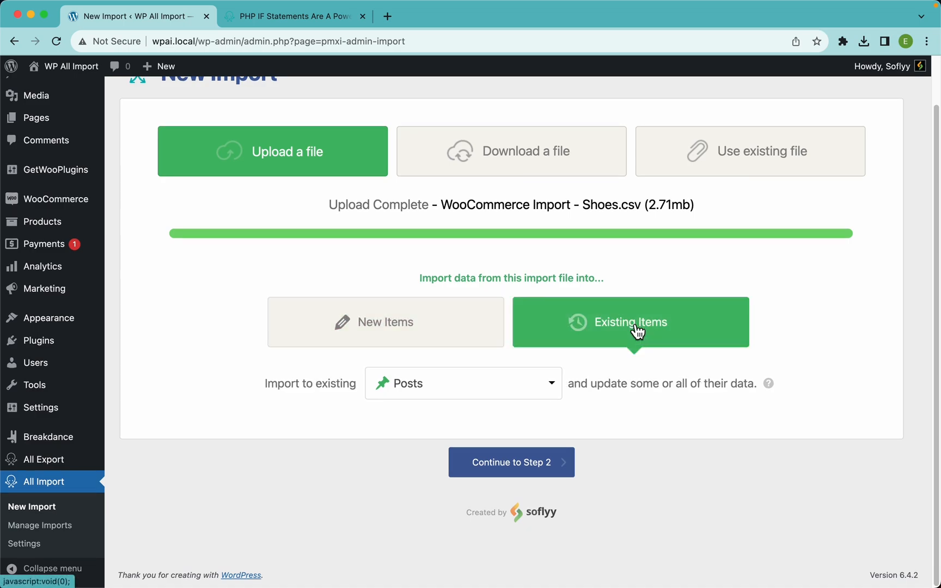
right_click(73, 222)
click(85, 230)
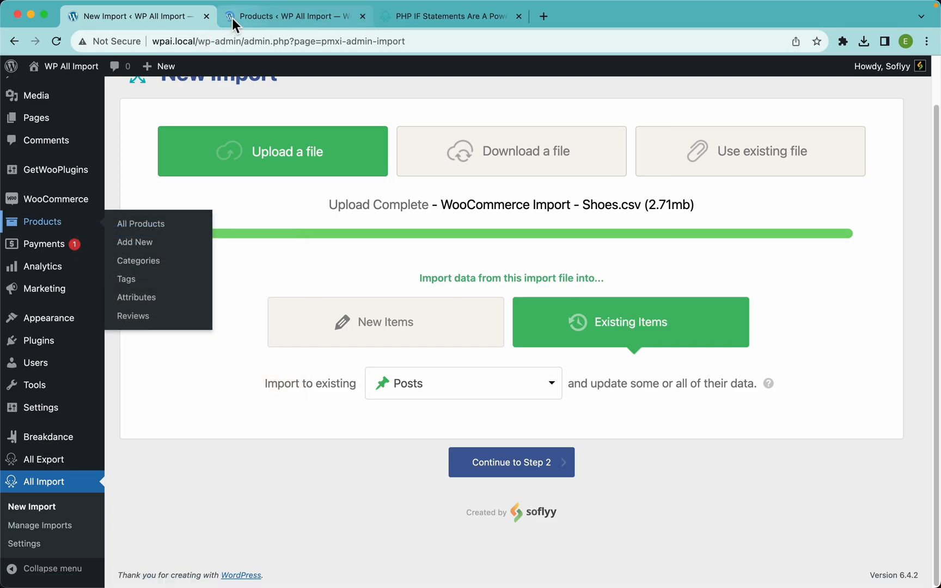
click(232, 18)
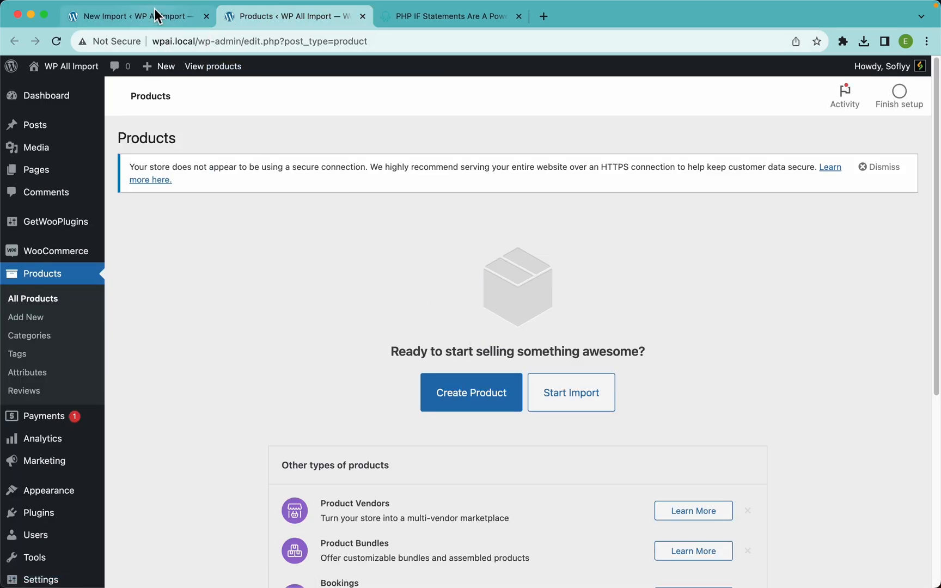
click(155, 18)
Step: Set the import to create new items of type WooCommerce Products and continue to the file review
click(399, 331)
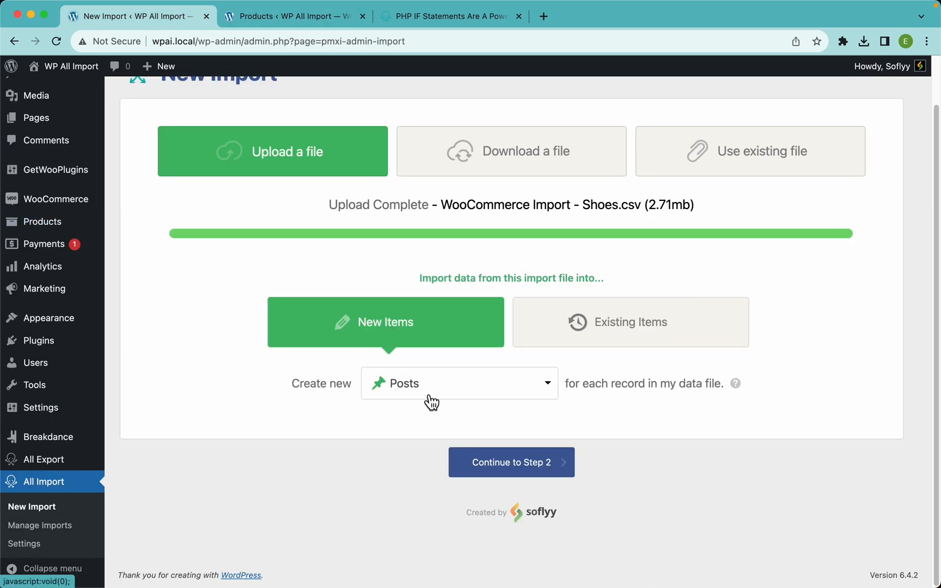
click(433, 395)
scroll(492, 463, down, 2)
scroll(493, 469, down, 2)
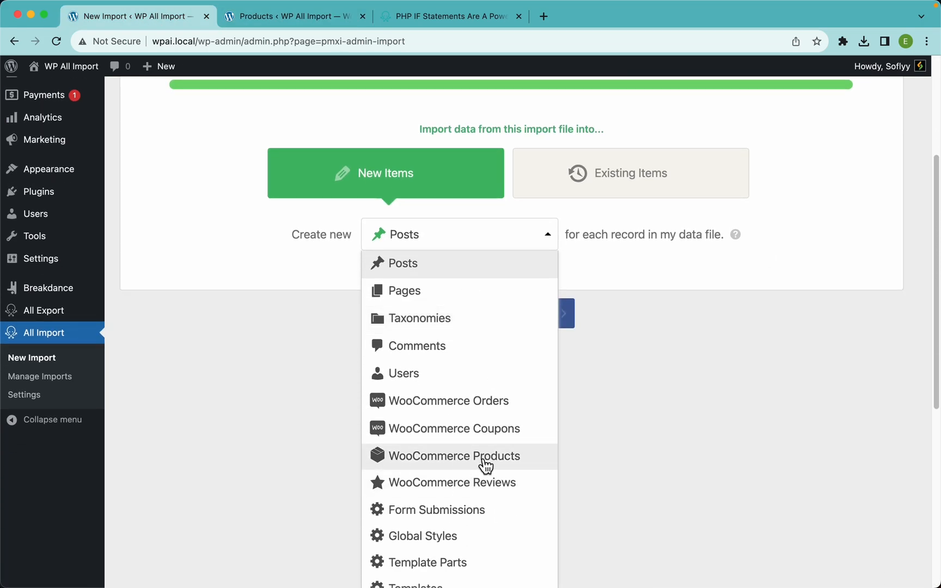
click(487, 466)
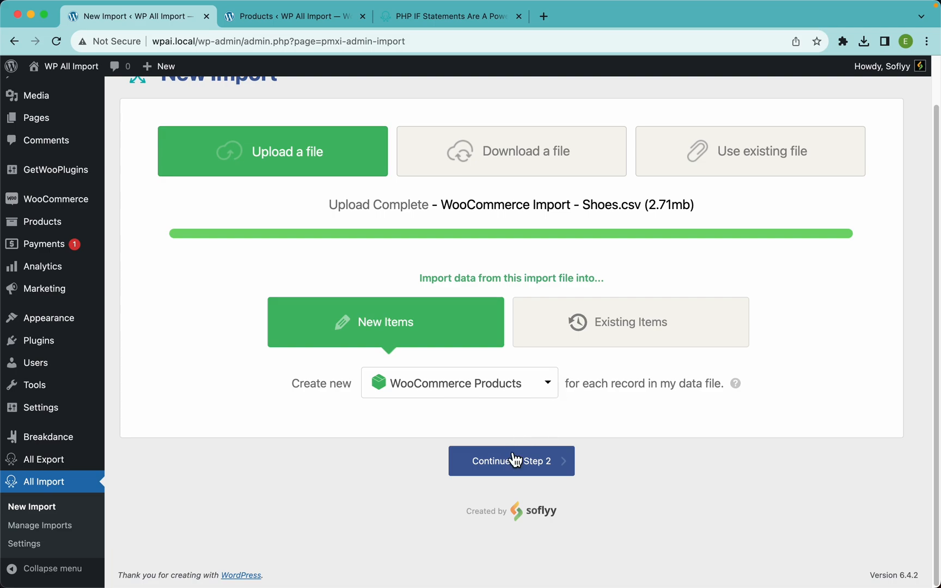
click(555, 478)
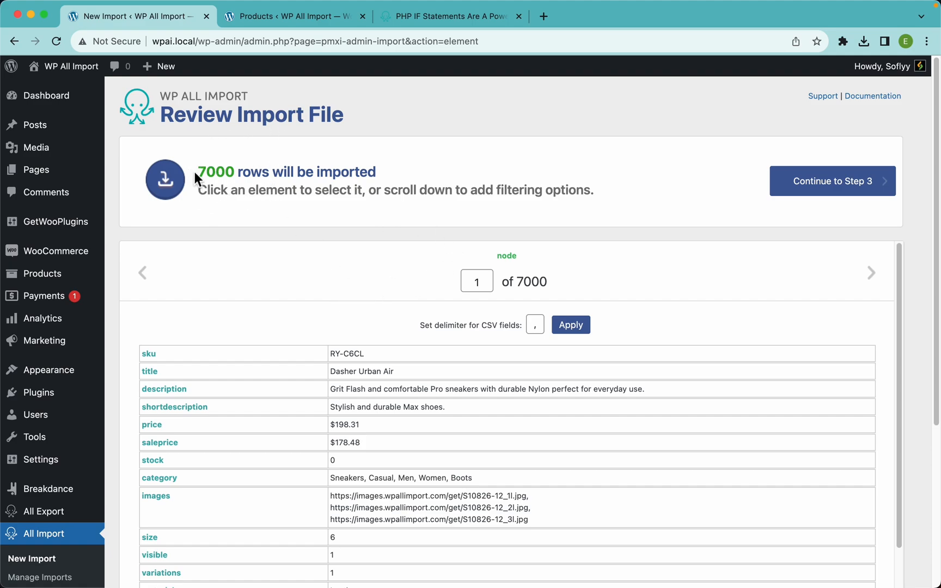
Step: Review the first record's fields and compare them with the SKU column and header row of the WooCommerce Import - Shoes spreadsheet
scroll(323, 167, down, 3)
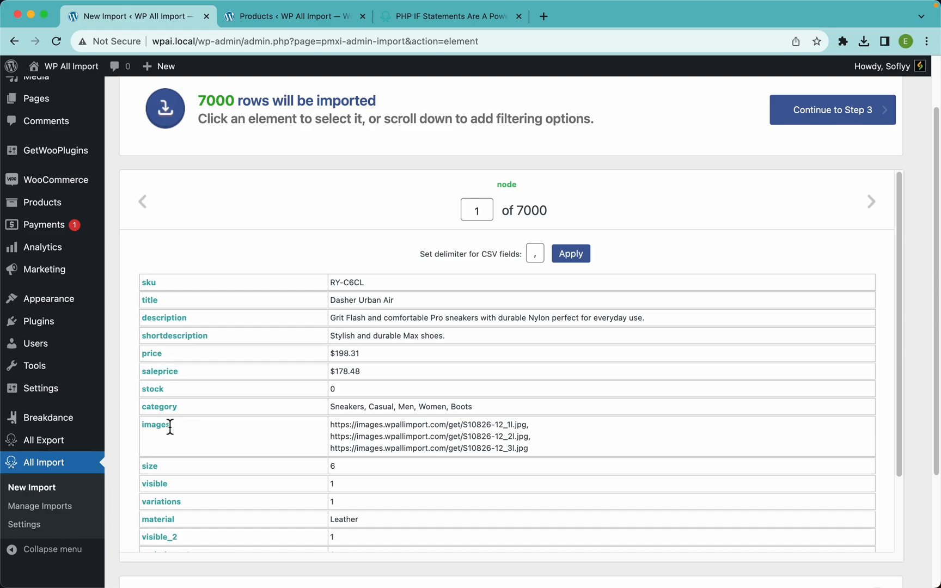
scroll(171, 430, down, 3)
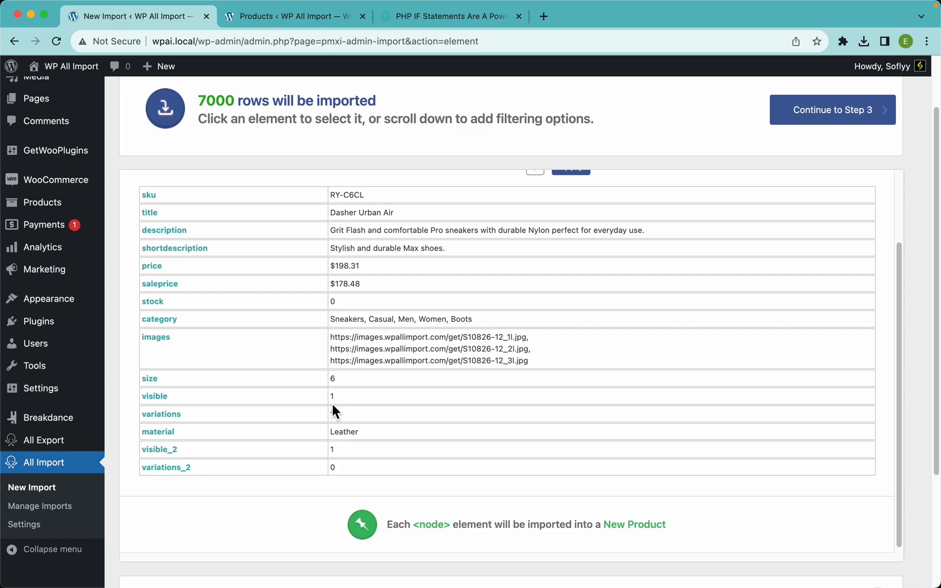
key(super+Tab)
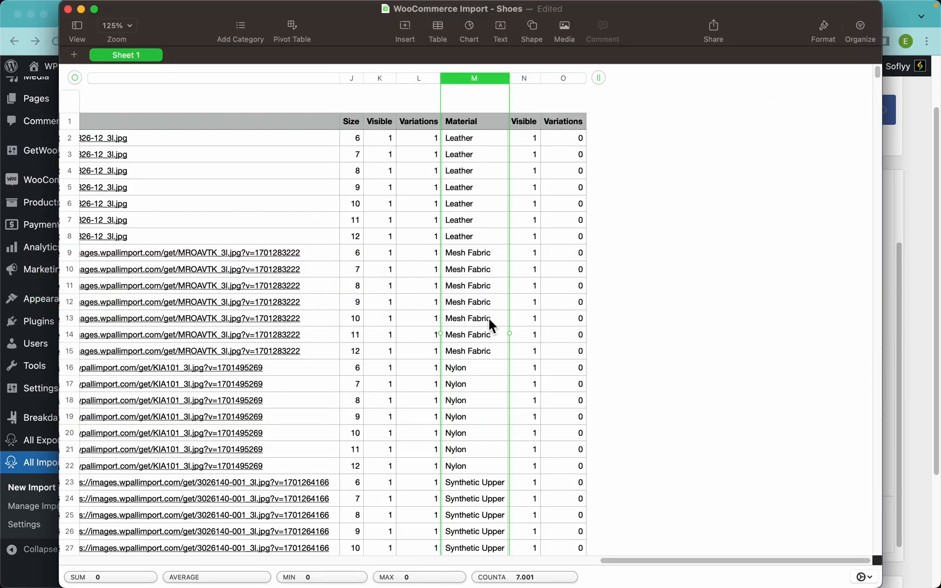
scroll(488, 319, left, 15)
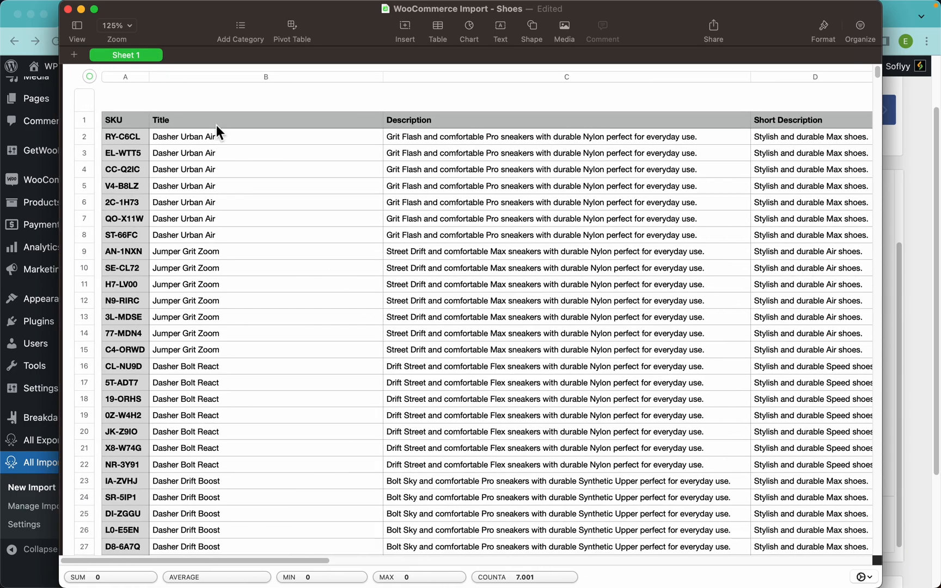
click(115, 77)
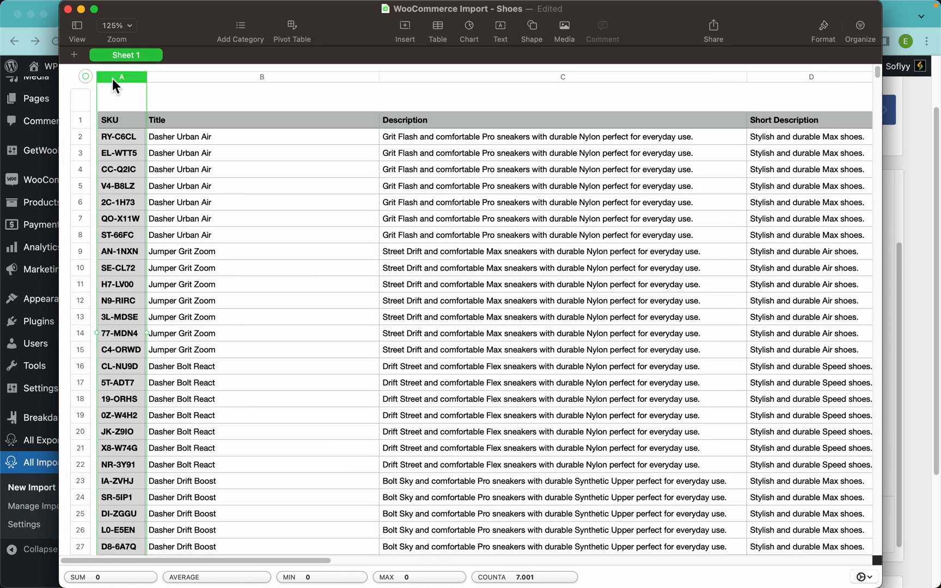
click(78, 121)
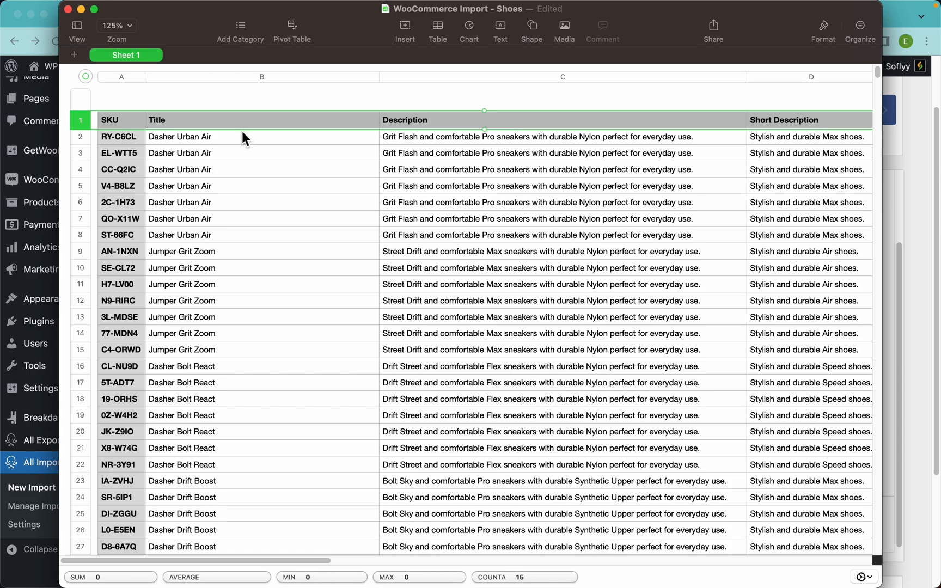
click(909, 268)
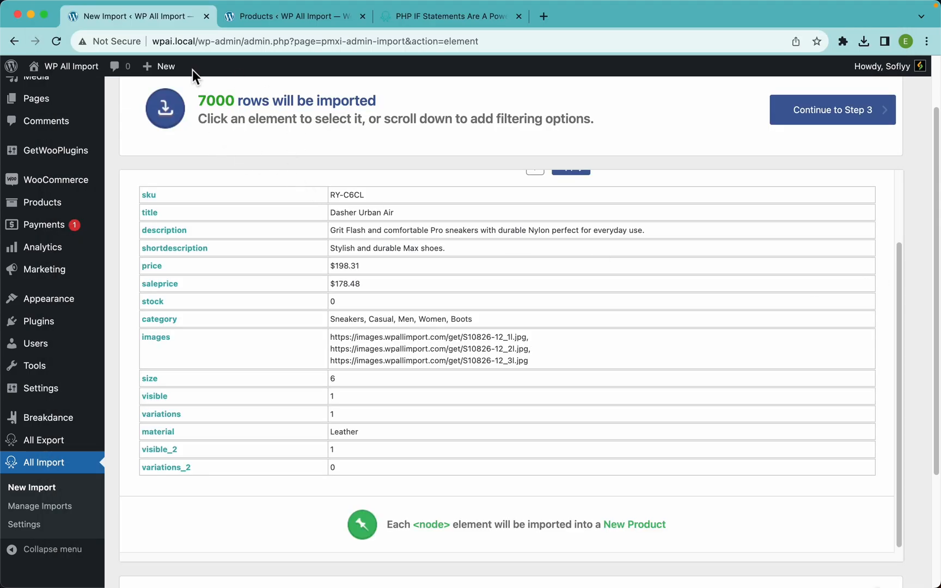
Step: Switch back to the Shoes spreadsheet and examine its column headers through to the last attribute columns
key(super+Tab)
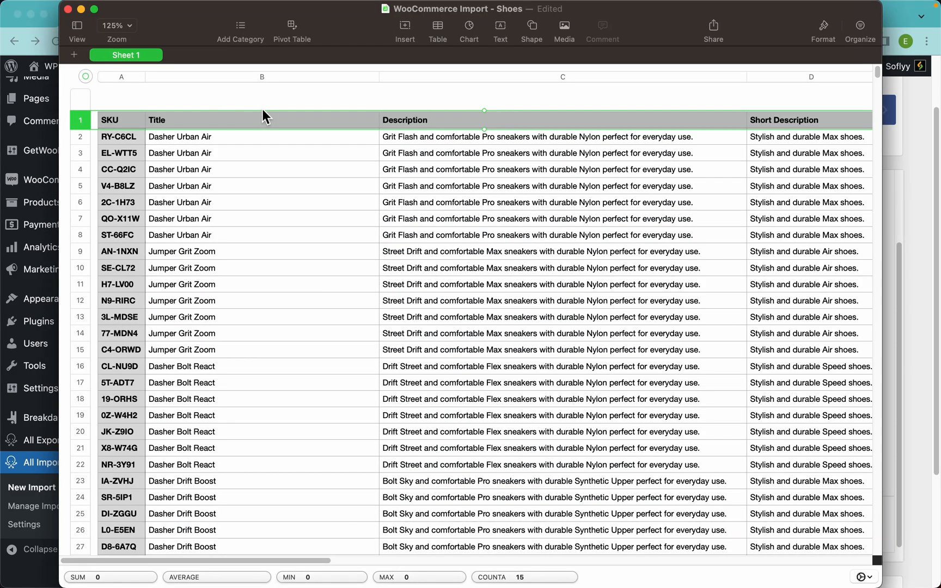
scroll(450, 133, right, 10)
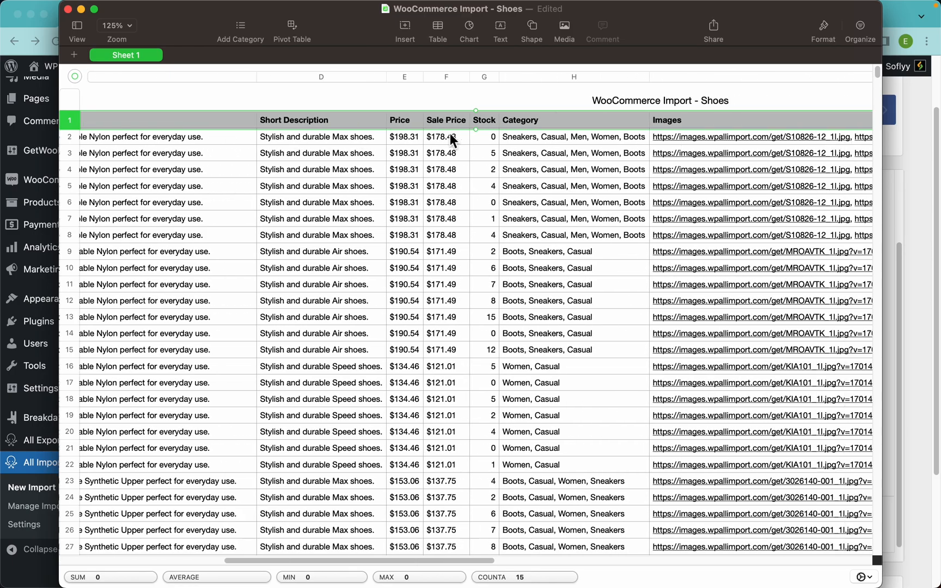
scroll(629, 178, right, 15)
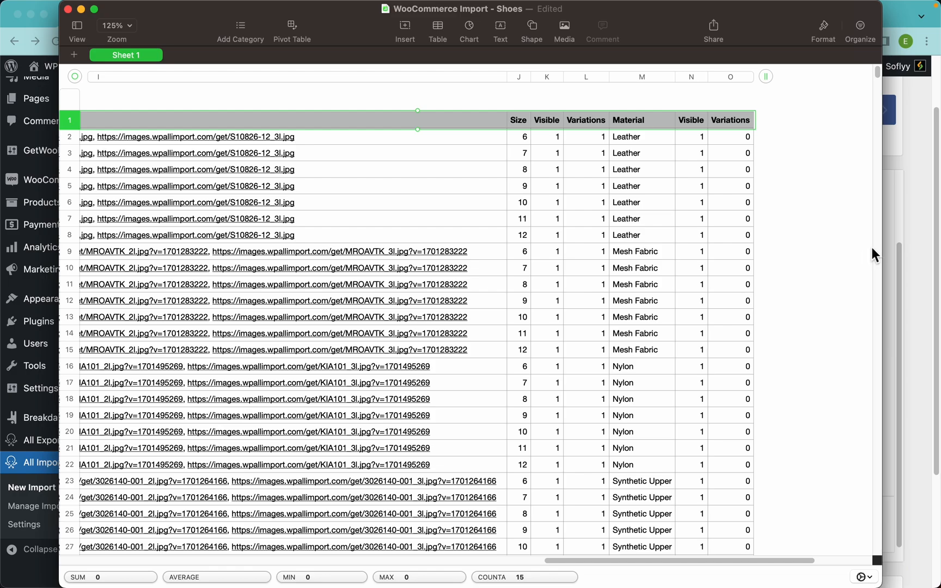
click(919, 247)
Step: Continue to step 3 and map {title[1]}, {description[1]} and {shortdescription[1]} to the title, description and short description
scroll(880, 211, up, 2)
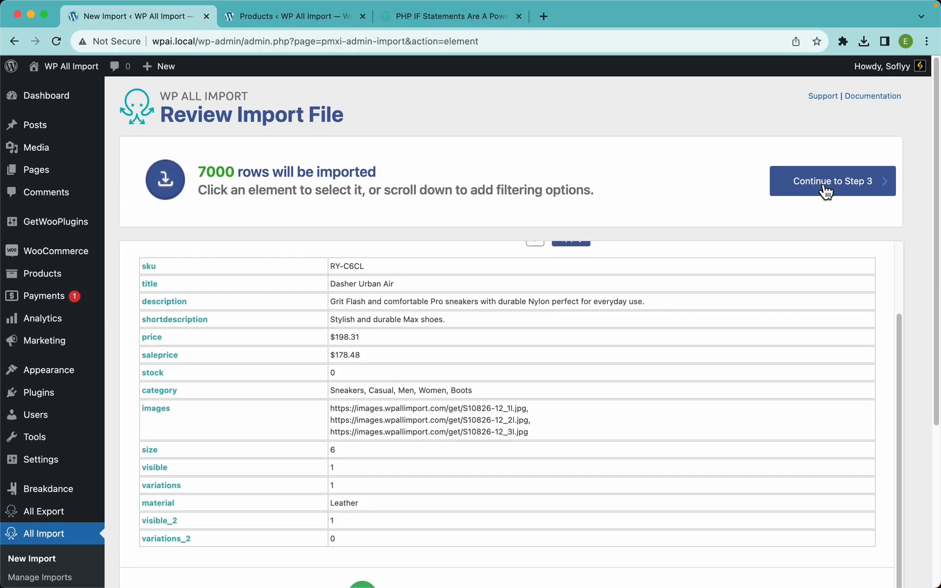
click(826, 188)
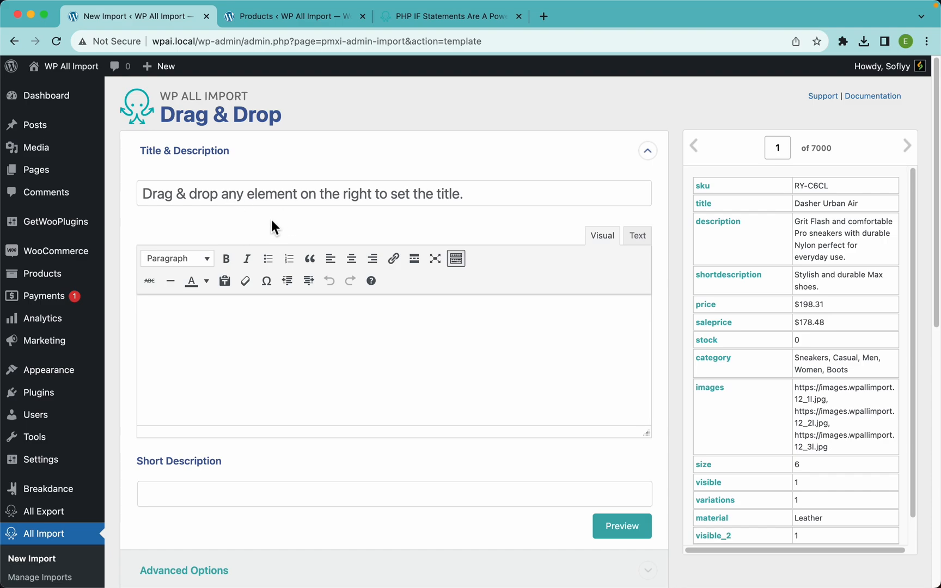
drag(723, 230, 522, 195)
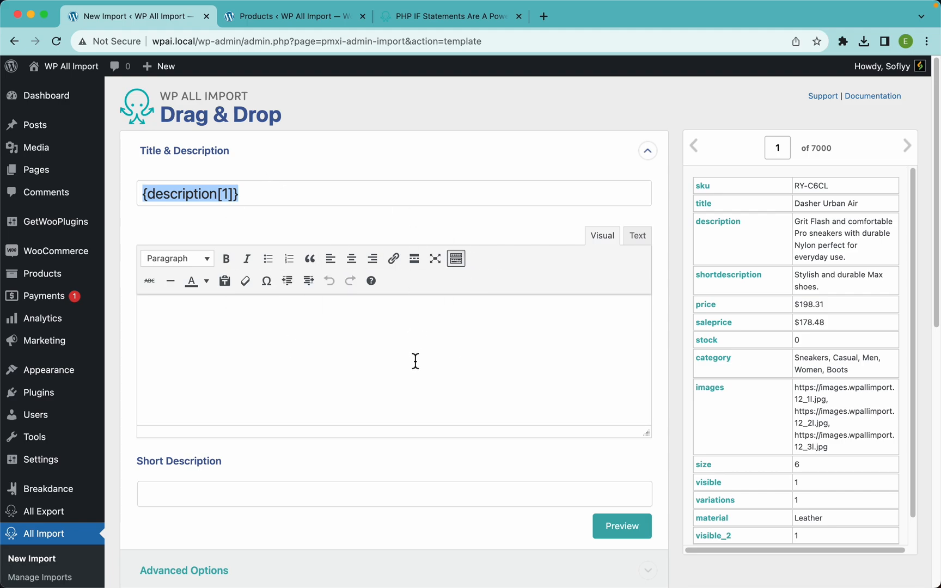
key(BackSpace)
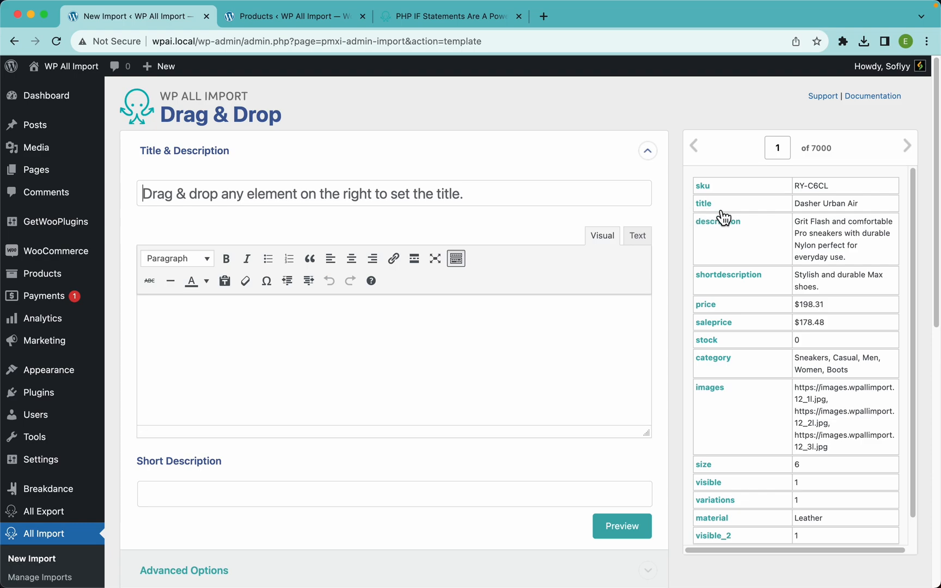
drag(707, 207, 362, 191)
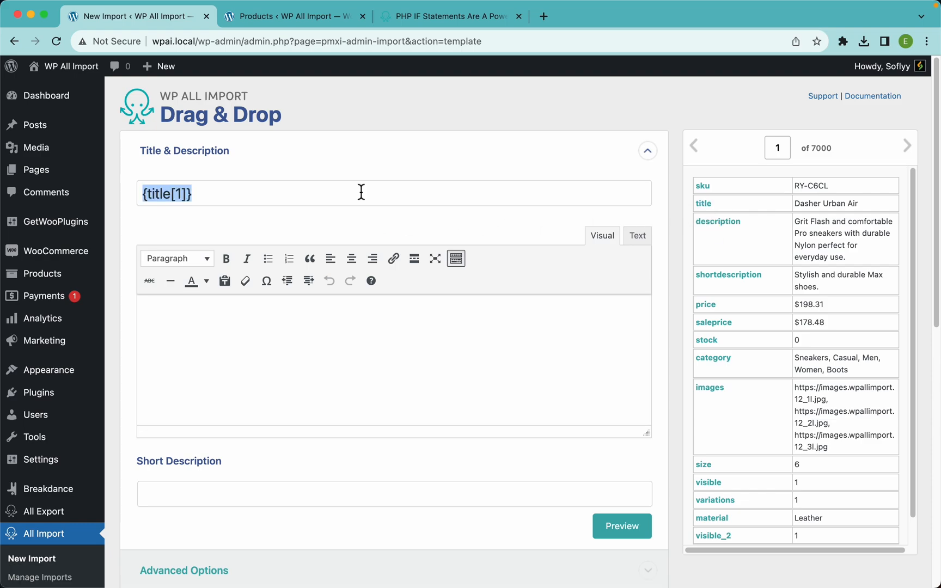
drag(717, 232, 468, 348)
drag(718, 282, 281, 490)
Step: Expand the WooCommerce Add-On section and set the product type to Variable product
scroll(422, 405, down, 5)
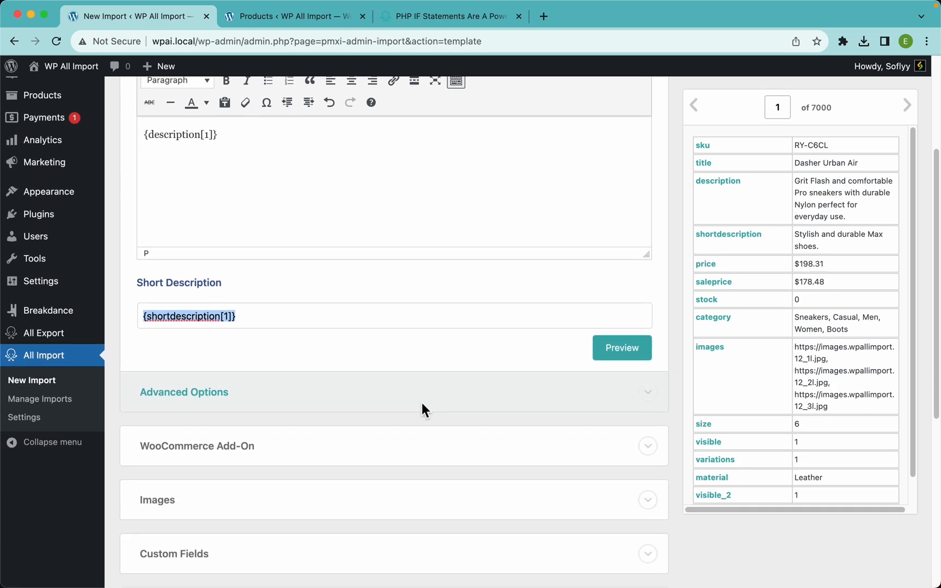
scroll(389, 351, down, 5)
scroll(387, 345, down, 1)
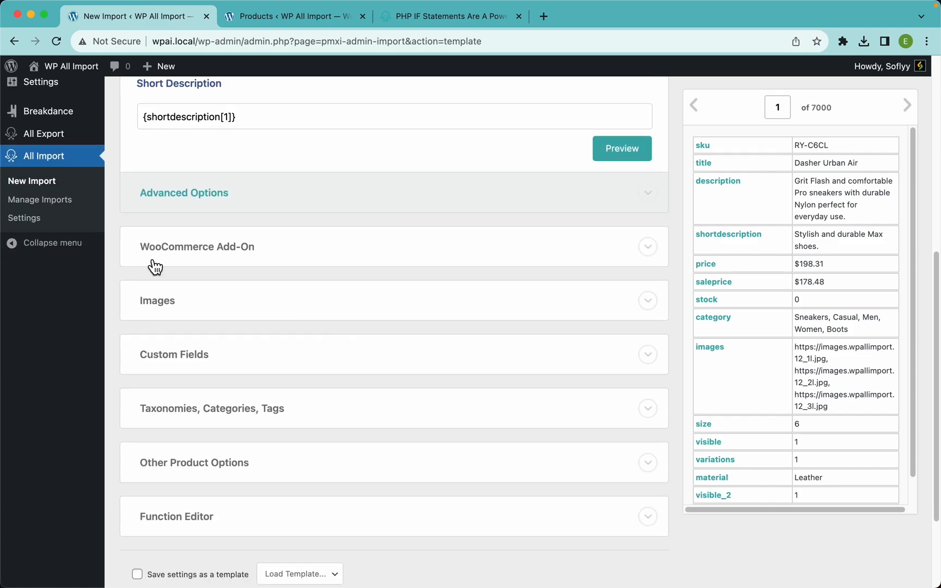
click(236, 263)
scroll(396, 331, down, 5)
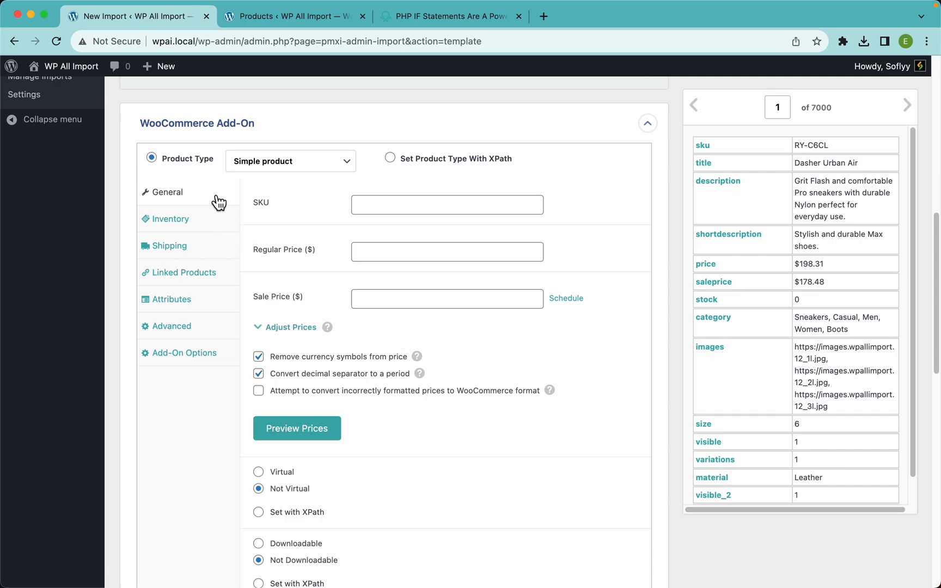
click(286, 160)
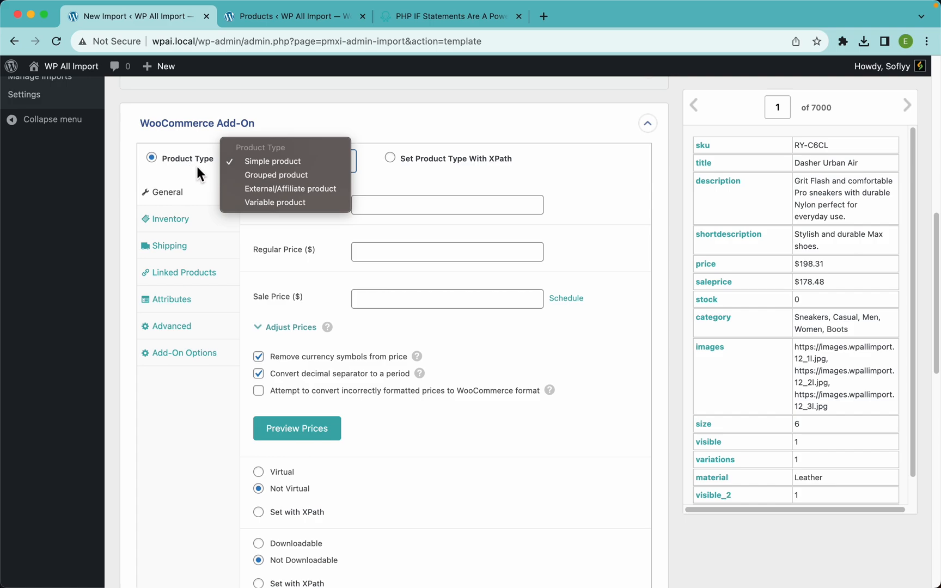
click(256, 203)
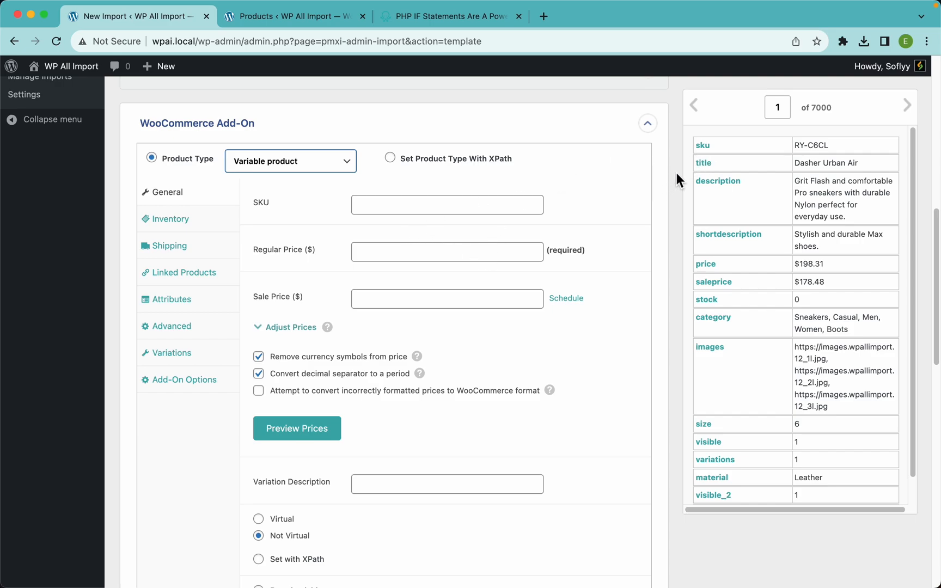
Step: Map {sku[1]} to SKU, {price[1]} to the regular price and {saleprice[1]} to the sale price
drag(704, 155, 479, 206)
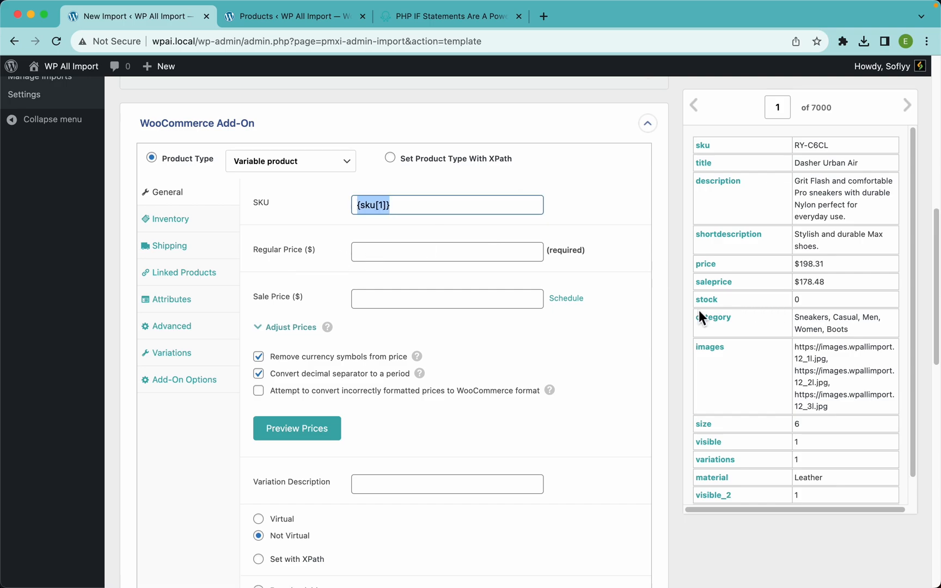
drag(706, 264, 498, 250)
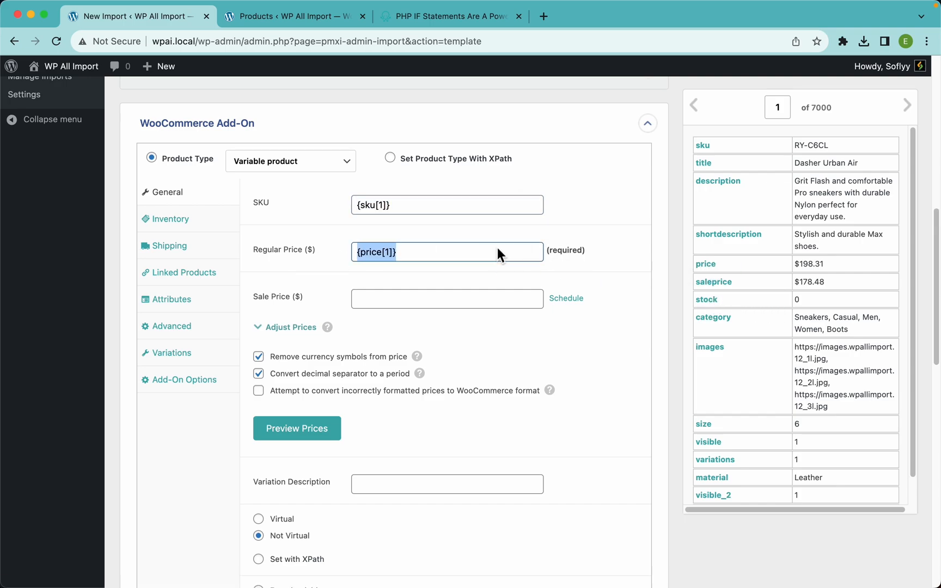
drag(698, 286, 490, 299)
scroll(448, 350, down, 5)
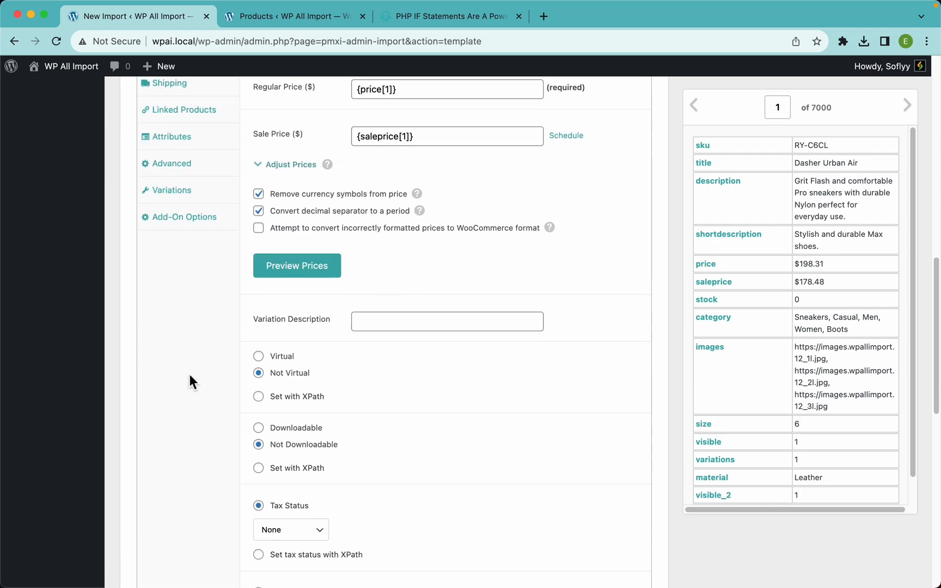
Step: Open the Inventory settings, enable stock management, map {stock[1]} to the stock quantity and set the low stock threshold to 2
scroll(414, 412, down, 3)
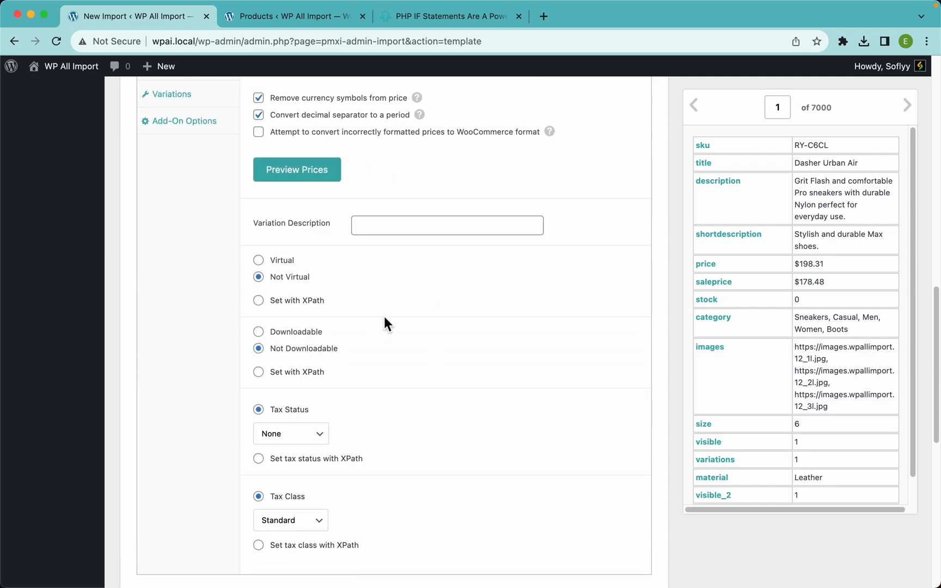
scroll(385, 394, up, 5)
mouse_move(418, 256)
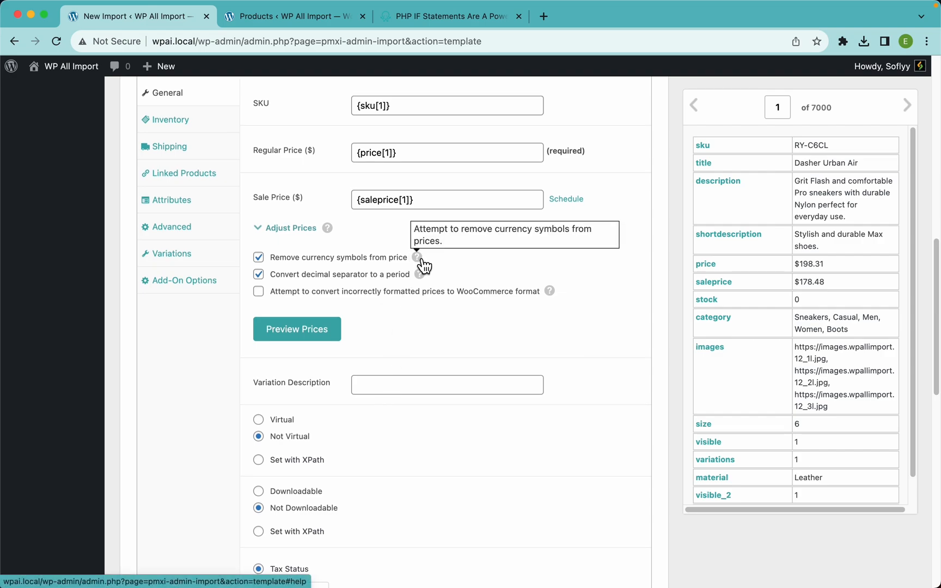
mouse_move(336, 237)
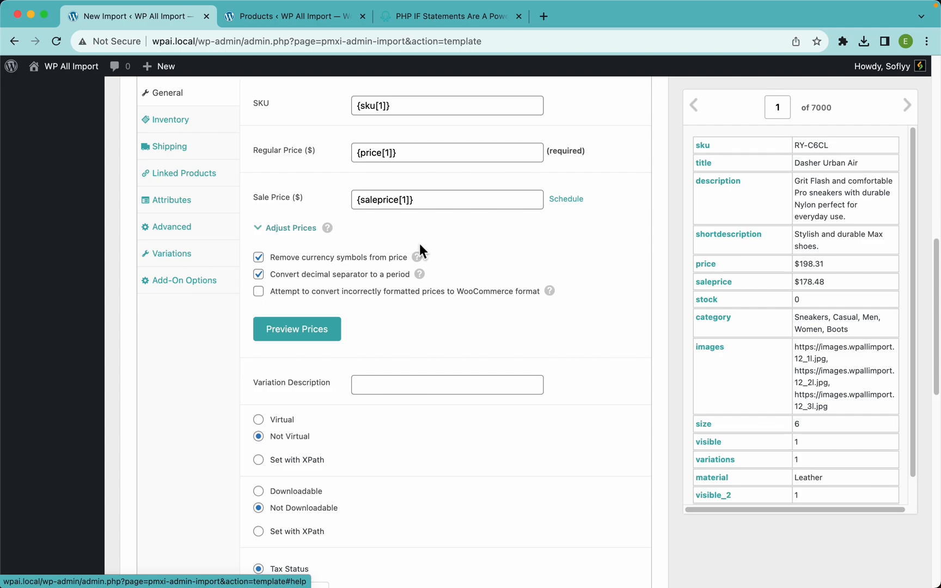
scroll(419, 243, up, 4)
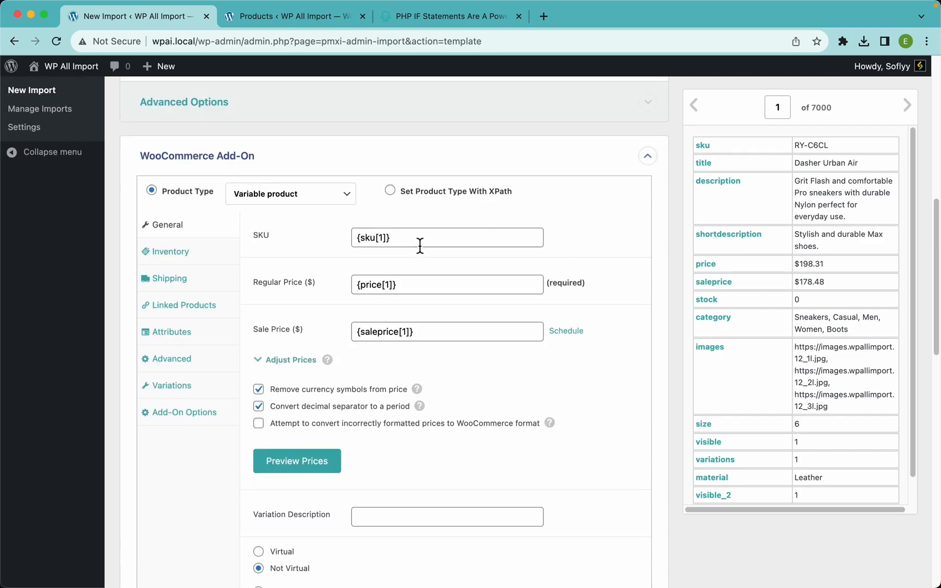
click(217, 264)
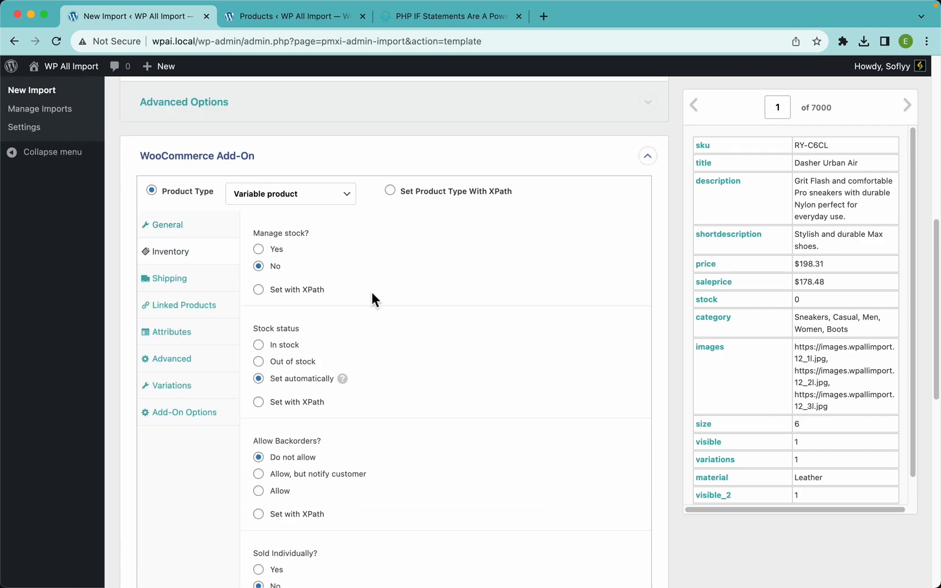
click(260, 249)
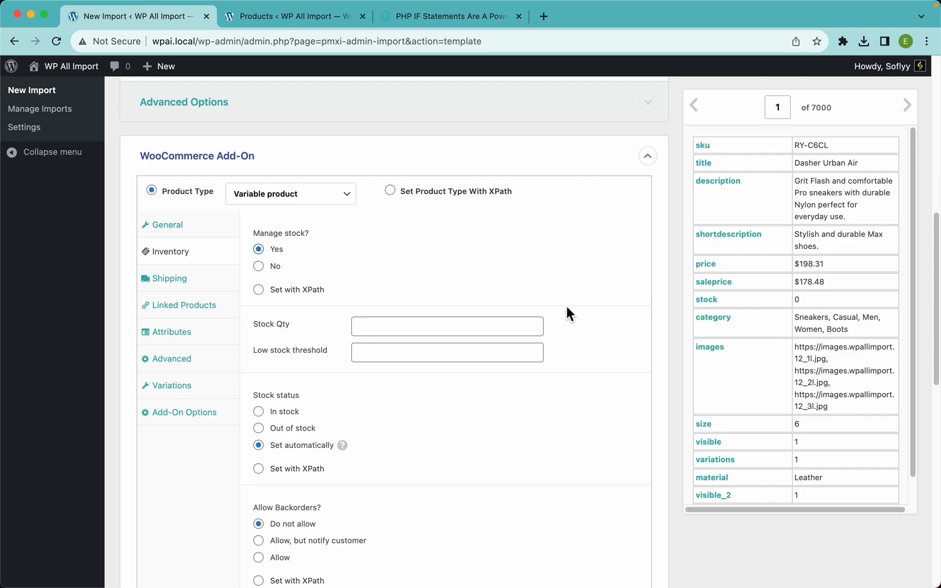
drag(718, 312, 401, 330)
click(361, 355)
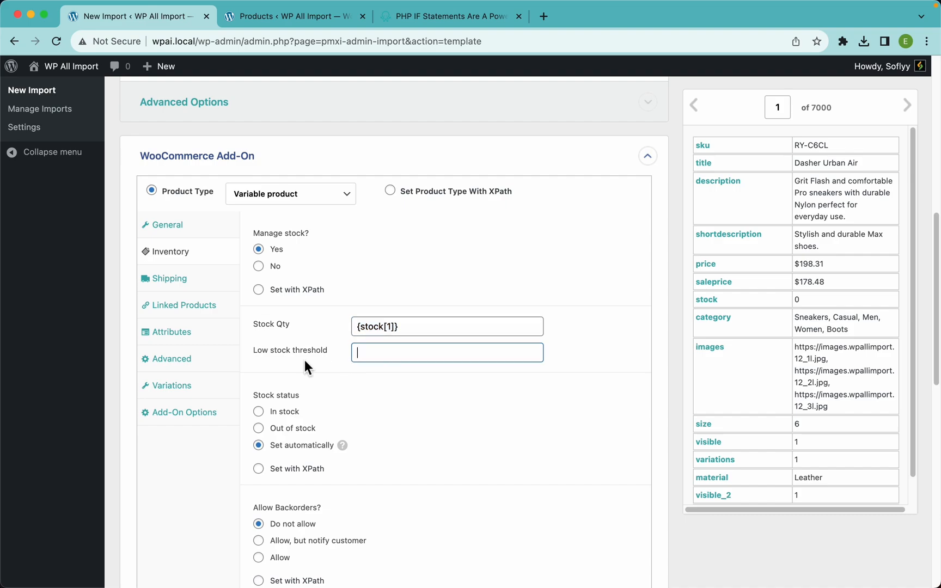
text(2)
click(369, 371)
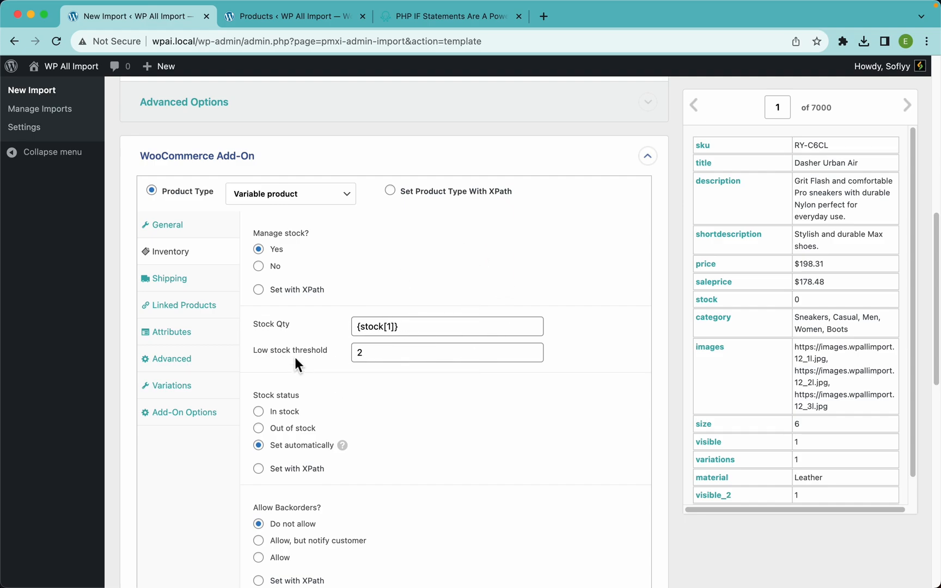
Step: Review the remaining Inventory options and the Shipping and Linked Products settings, ending on the Attributes settings
scroll(301, 359, down, 3)
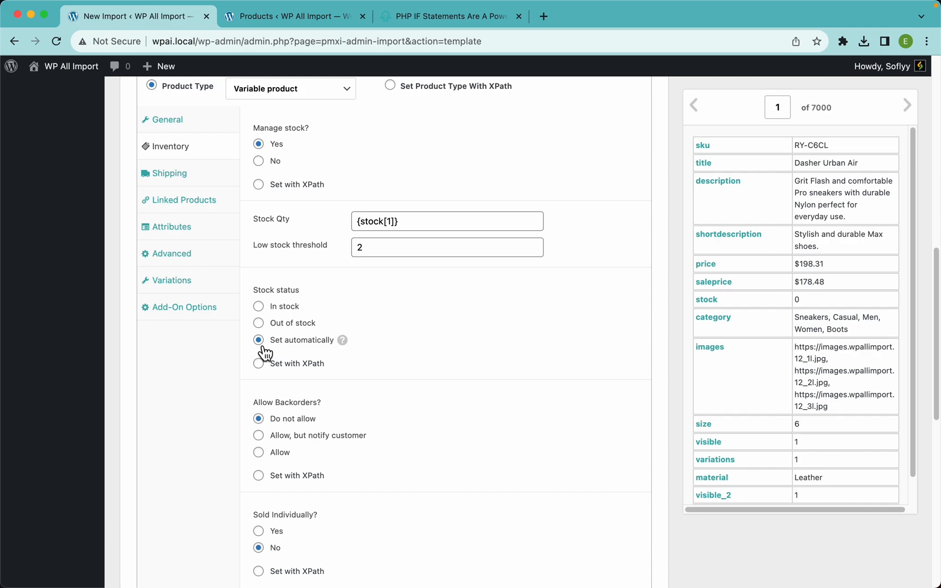
mouse_move(343, 347)
scroll(381, 364, down, 5)
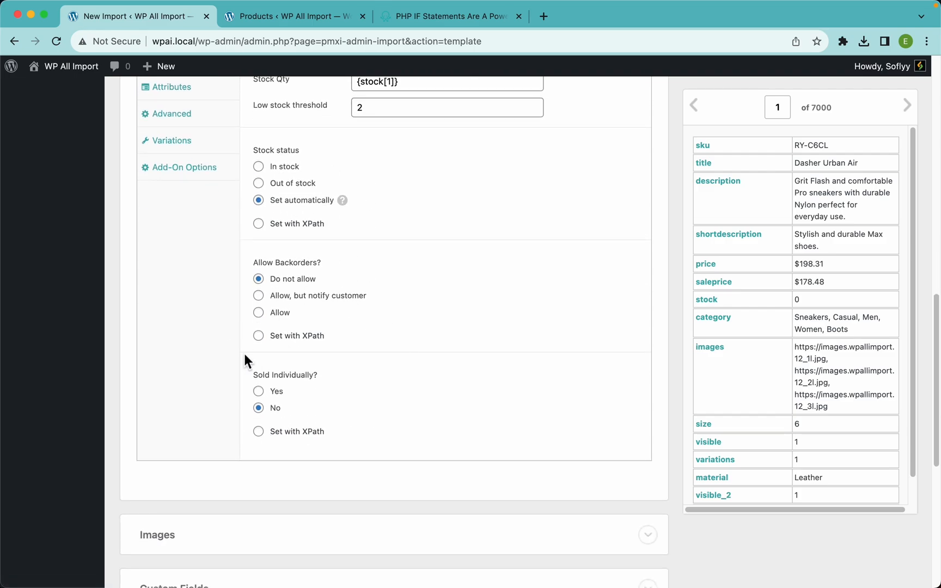
scroll(380, 271, up, 1)
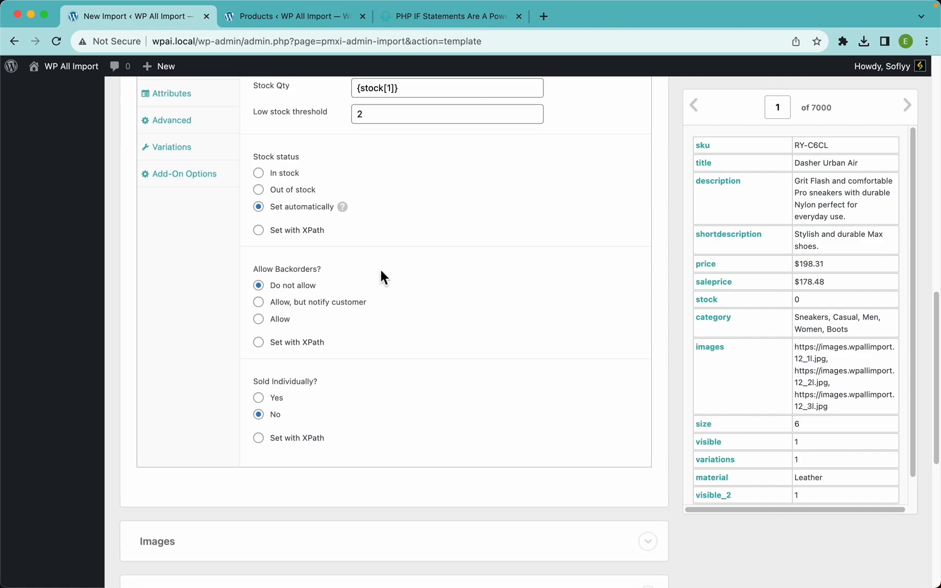
scroll(380, 271, up, 6)
click(208, 227)
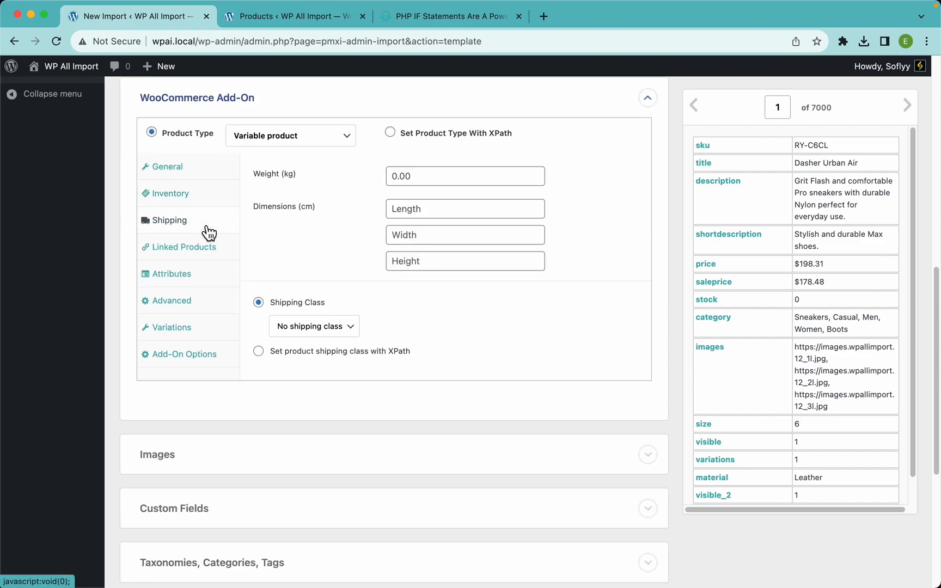
click(221, 255)
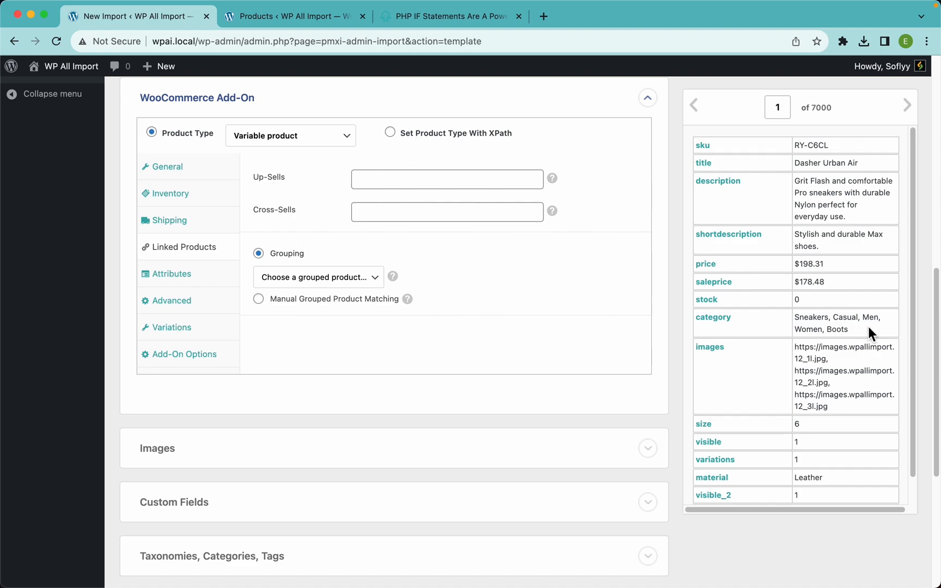
drag(913, 299, 894, 277)
click(185, 276)
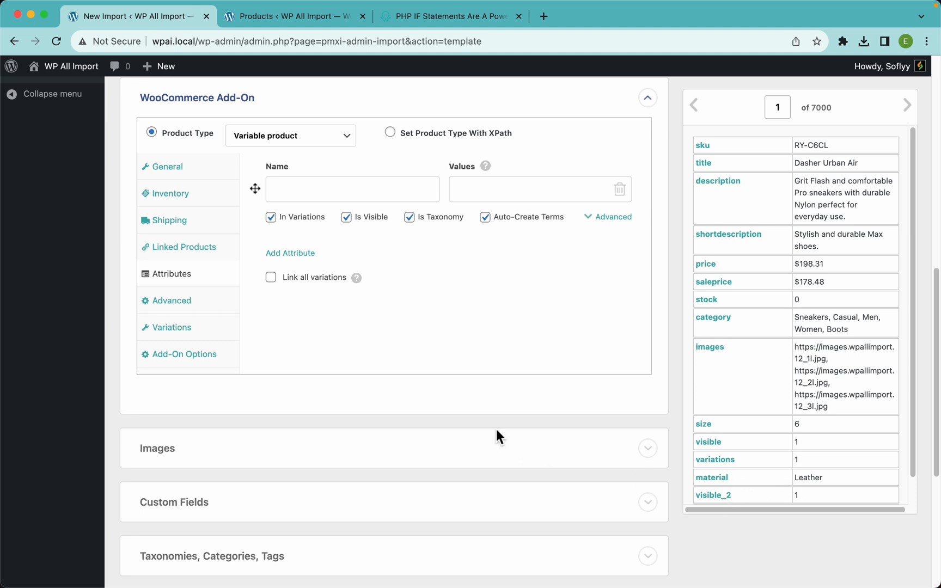
Step: Switch to the Shoes spreadsheet in Numbers and compare the titles, sizes and materials of the Dasher Urban Air rows
key(super+Tab)
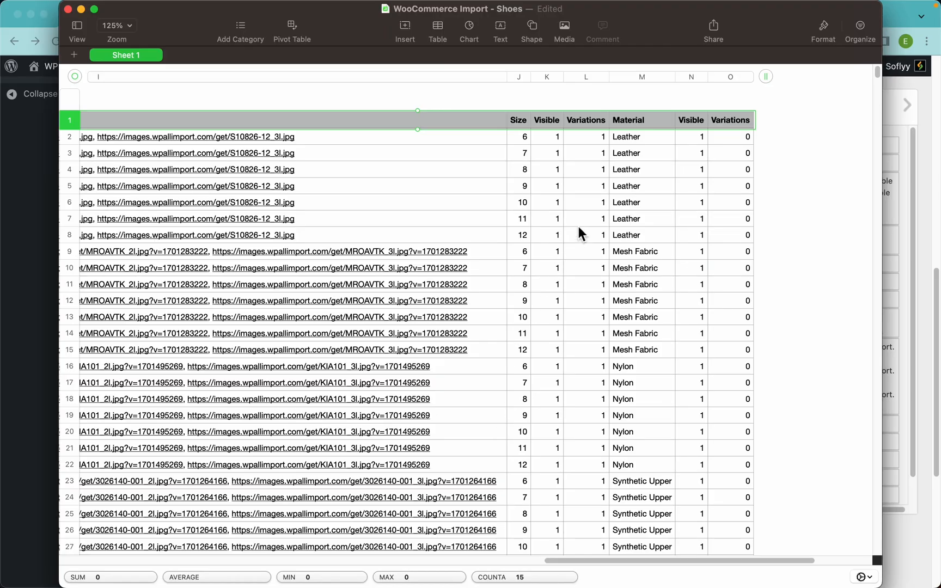
scroll(579, 226, left, 15)
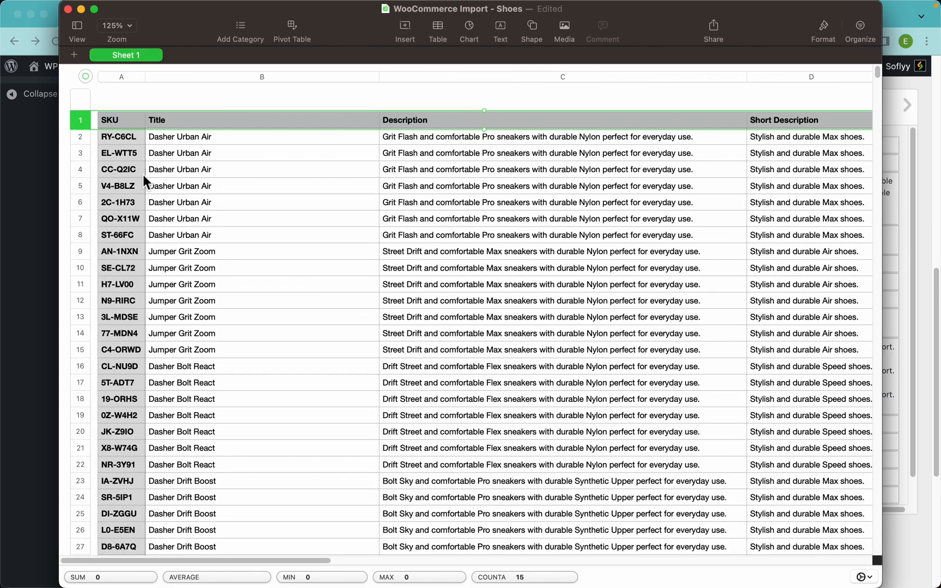
drag(197, 140, 190, 236)
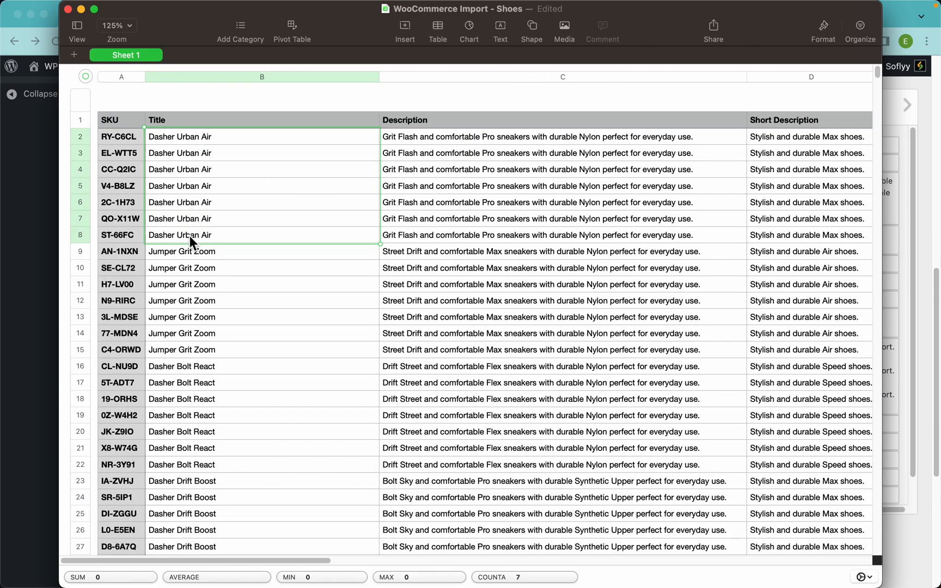
scroll(292, 181, right, 15)
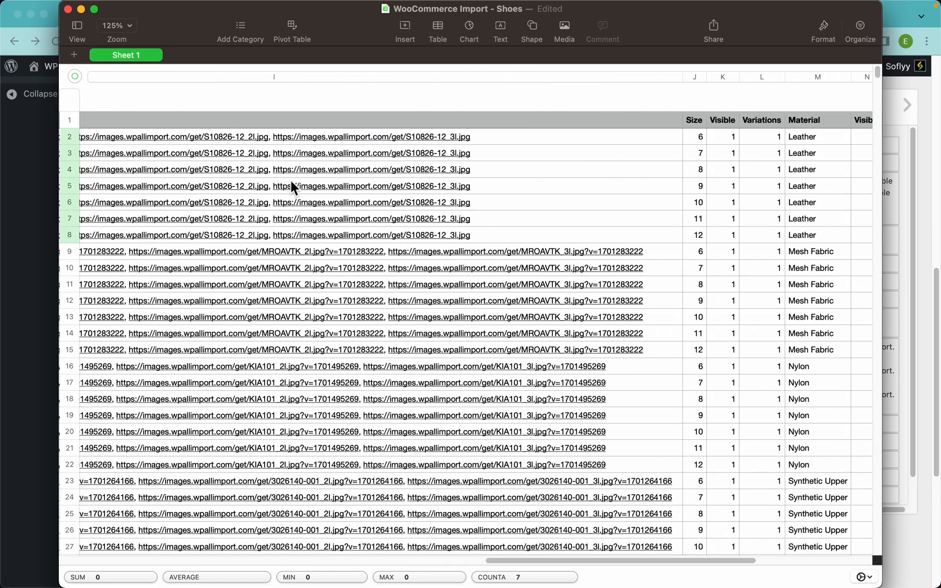
drag(381, 138, 376, 235)
drag(491, 138, 482, 234)
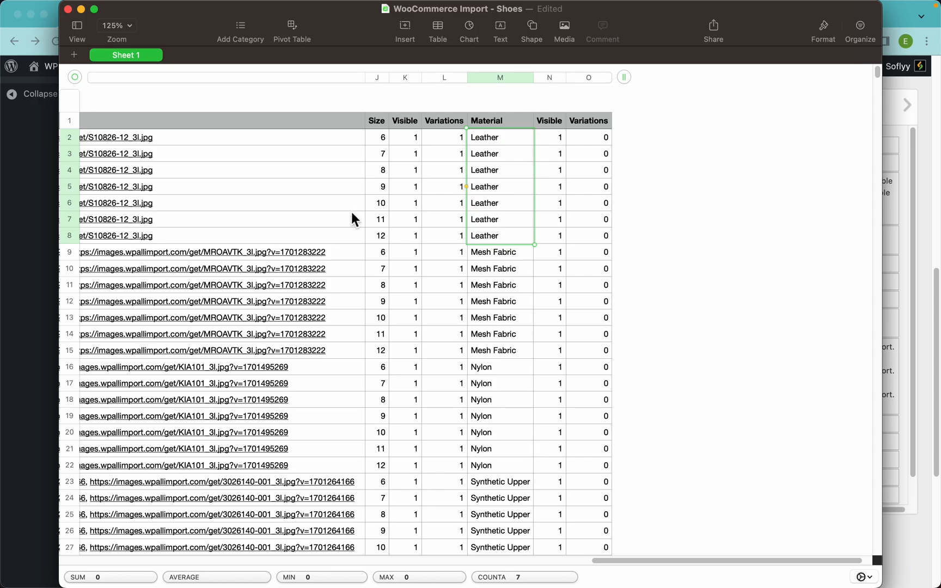
scroll(351, 212, left, 15)
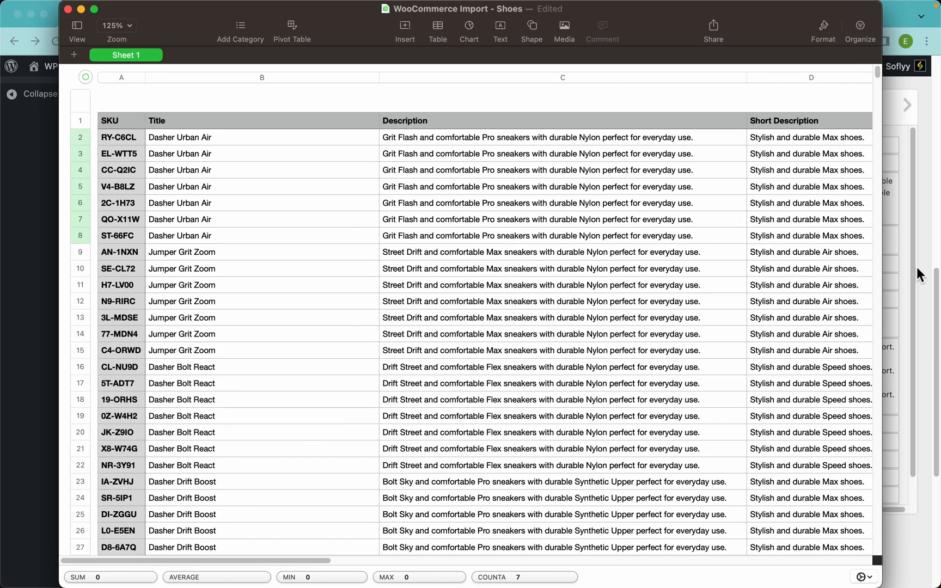
Step: Back in the import template, define attributes Size from {size[1]} and Material from {material[1]}, turning off In Variations for Material
click(917, 267)
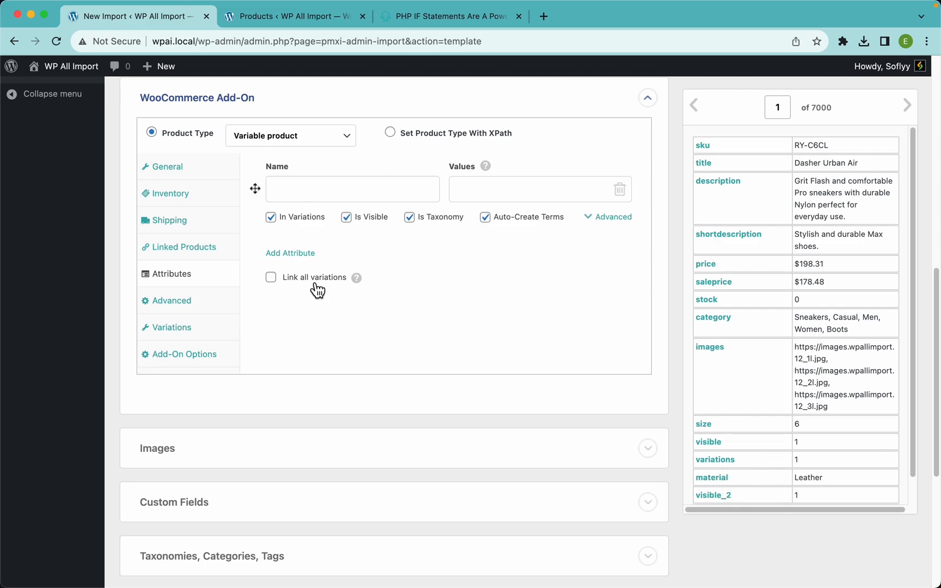
click(284, 253)
click(302, 190)
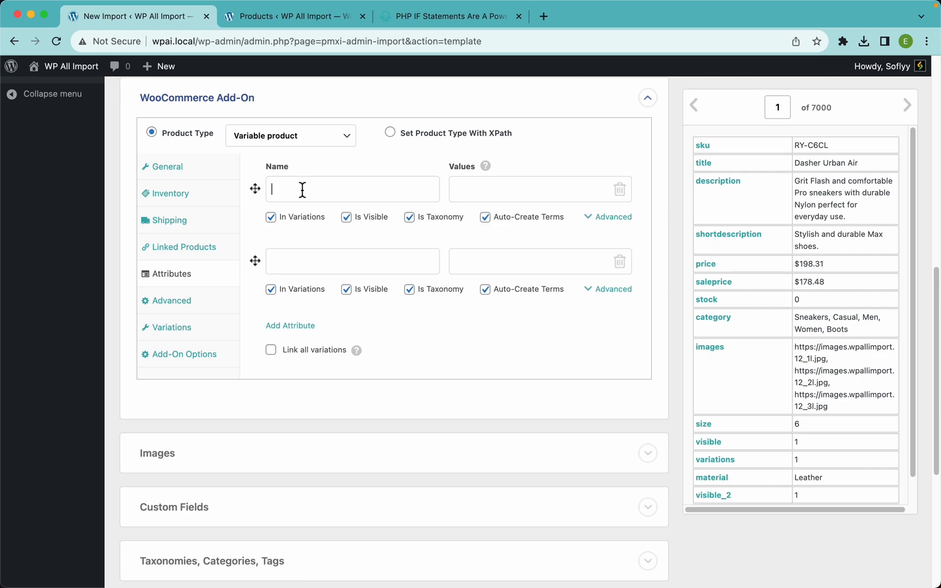
text(Size)
click(323, 267)
text(Material)
drag(704, 424, 542, 199)
drag(712, 482, 523, 272)
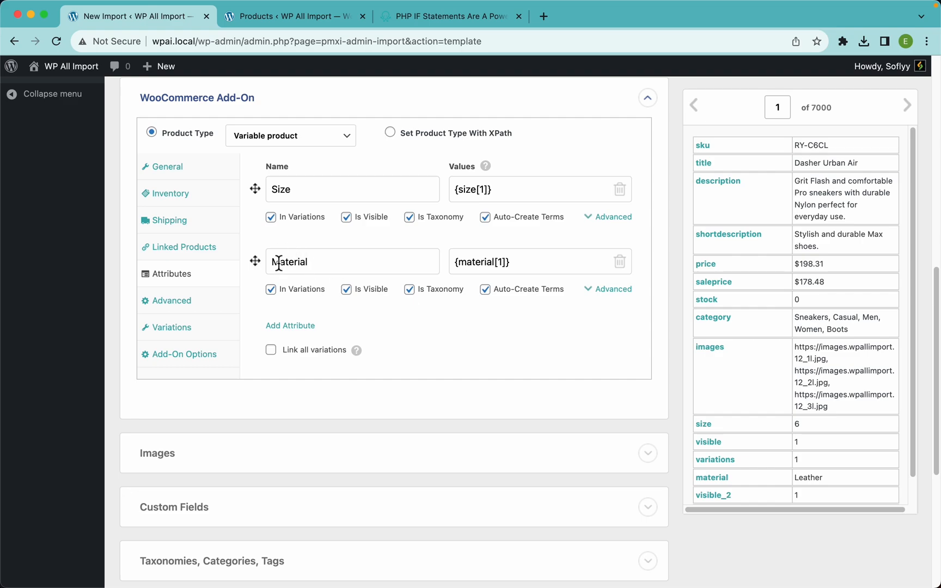
click(278, 296)
Step: Start a new product in WooCommerce, set its type to Variable product, and examine the new attribute's fields and options
click(250, 19)
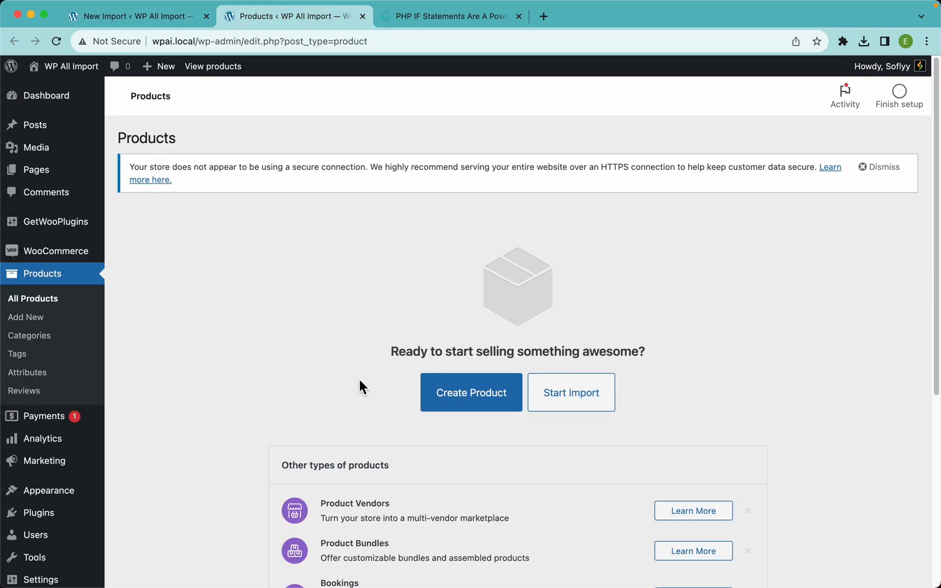
click(486, 393)
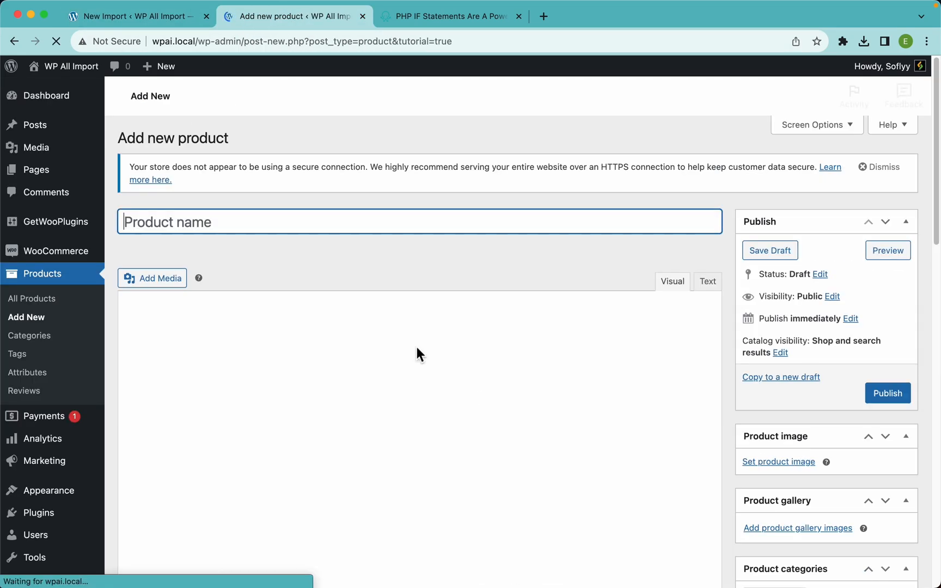
scroll(311, 330, down, 10)
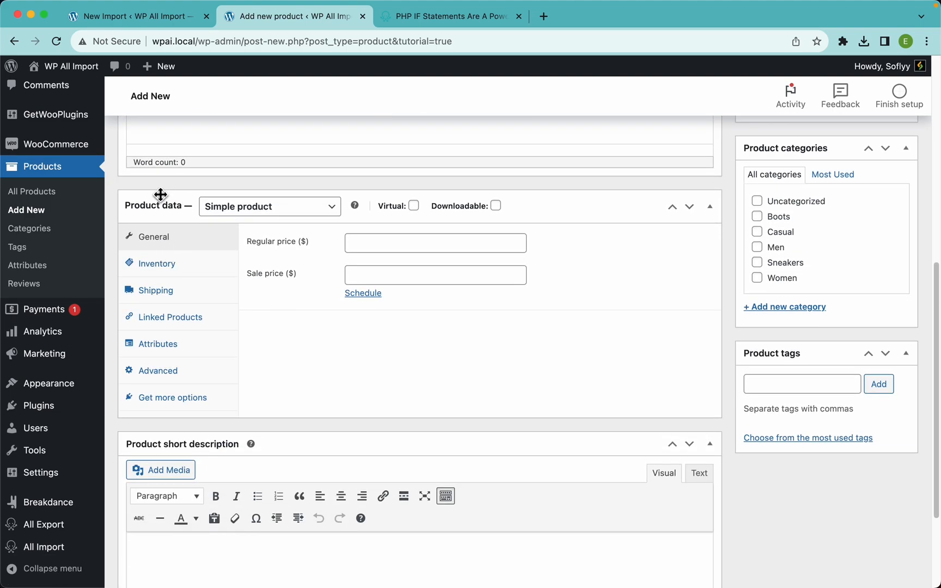
click(283, 212)
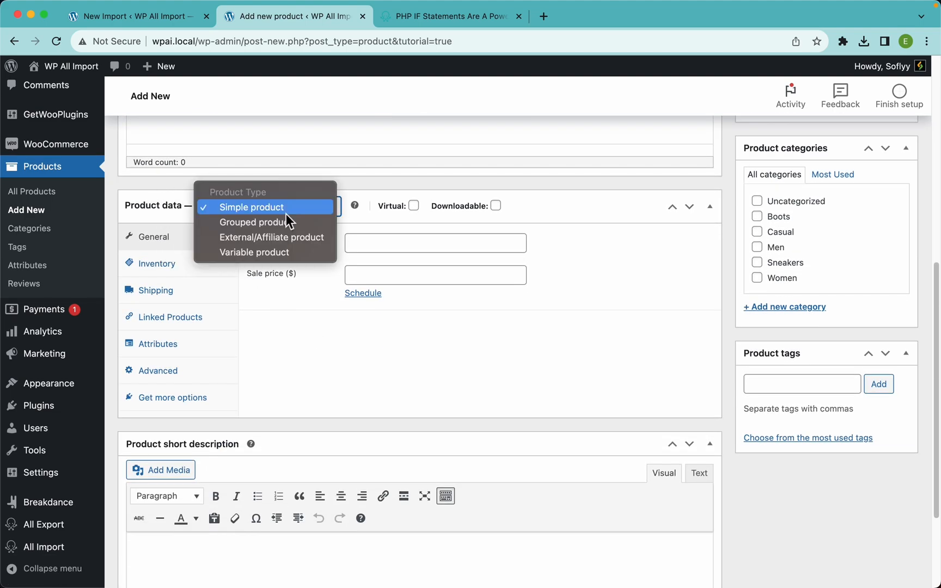
click(270, 253)
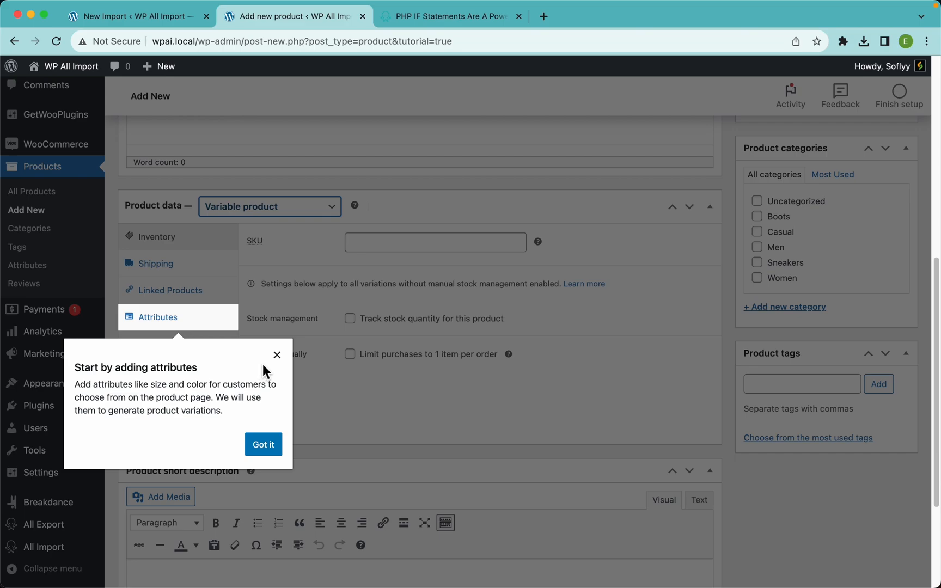
click(276, 355)
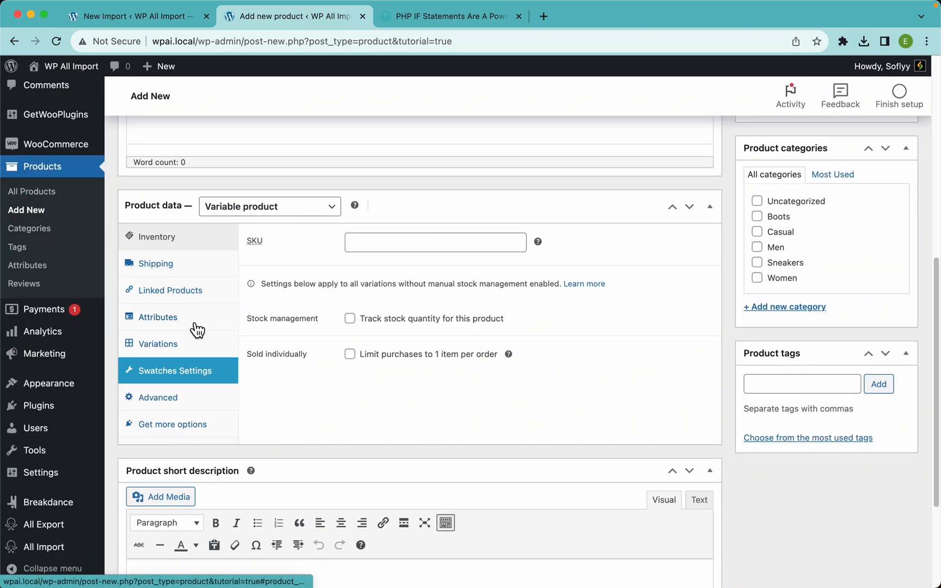
click(197, 329)
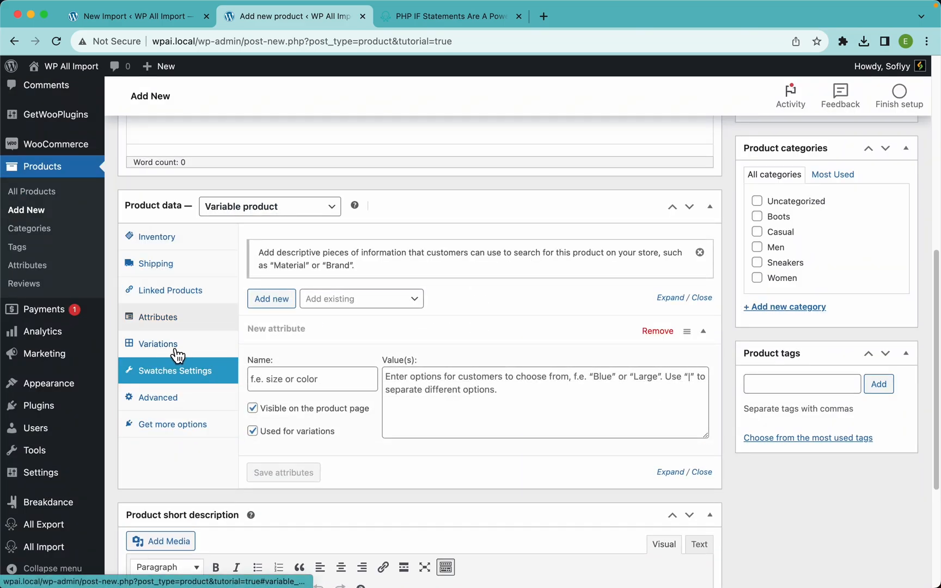
click(304, 382)
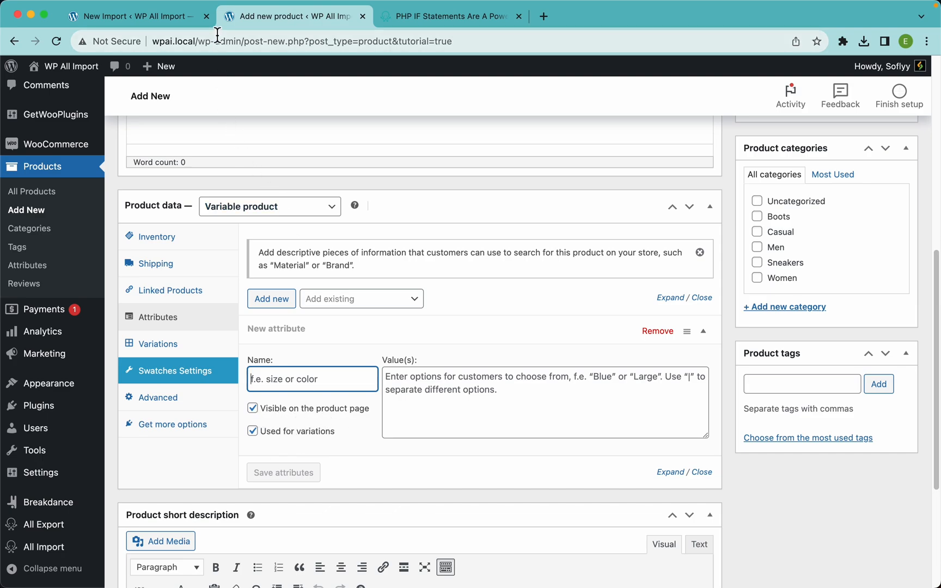
Step: Review the visible and variations elements in the import template's record preview, and check those columns in the Shoes spreadsheet in Numbers
click(156, 17)
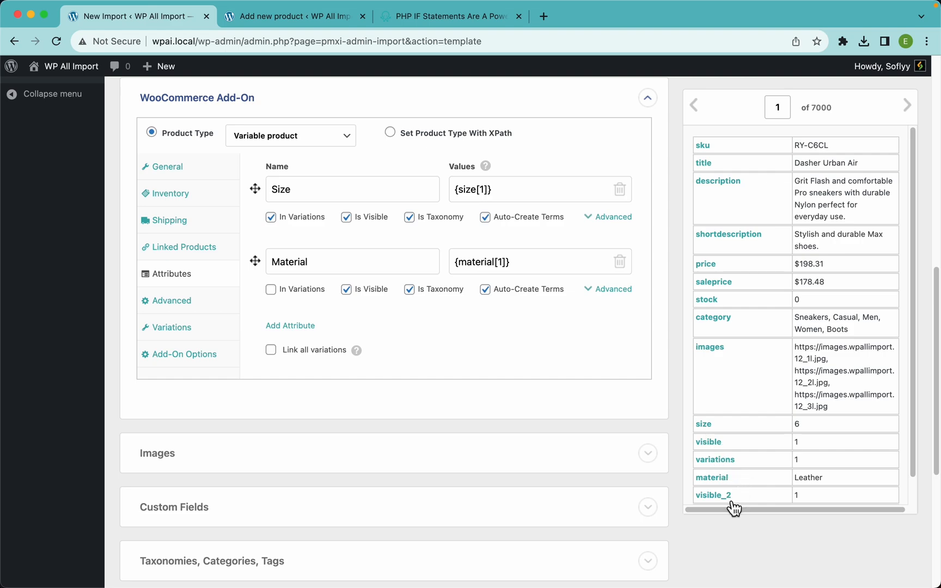
drag(917, 424, 917, 486)
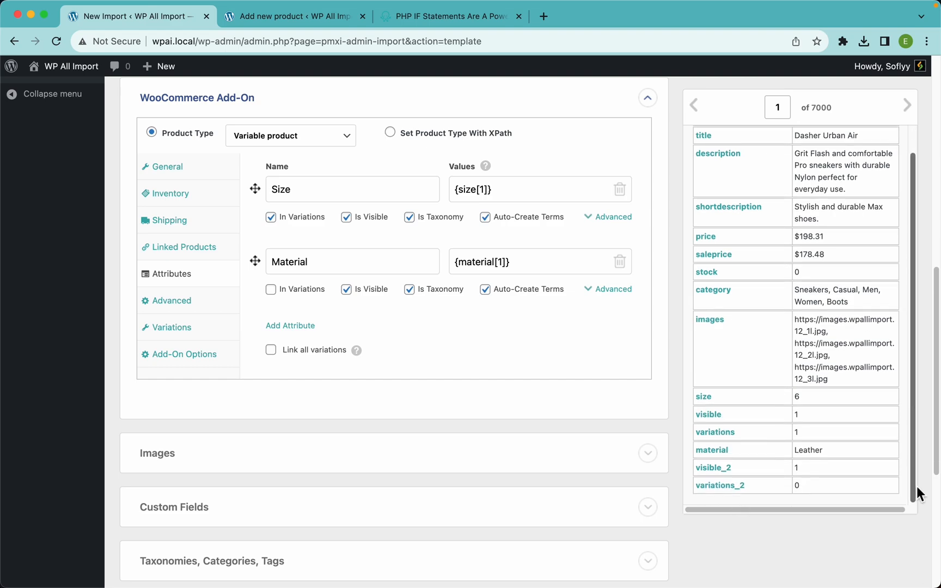
key(super+Tab)
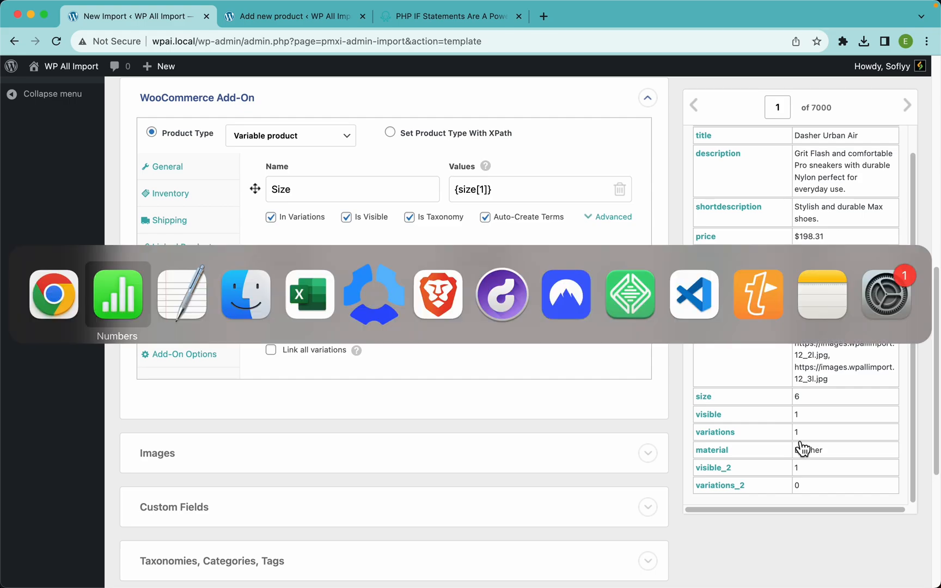
scroll(617, 260, right, 20)
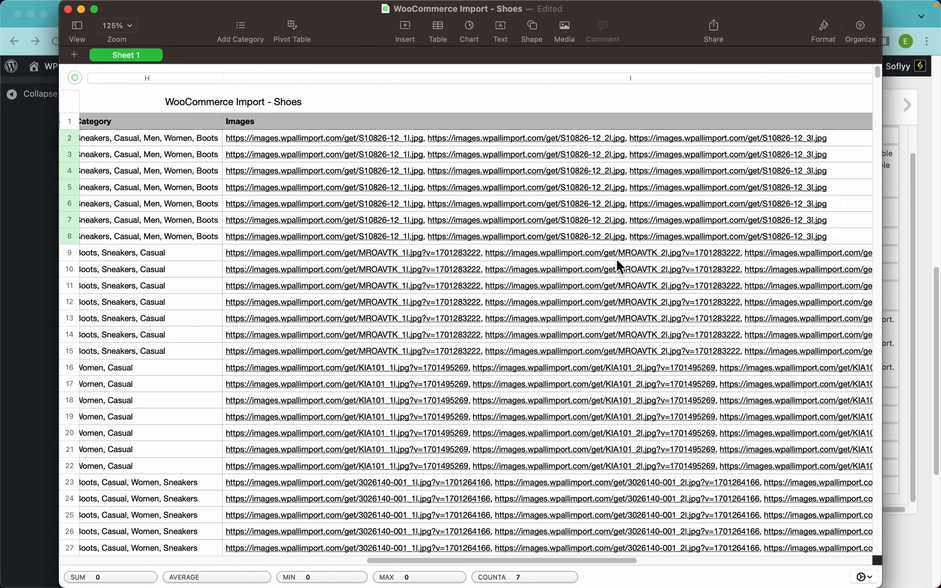
scroll(617, 260, left, 1)
click(387, 137)
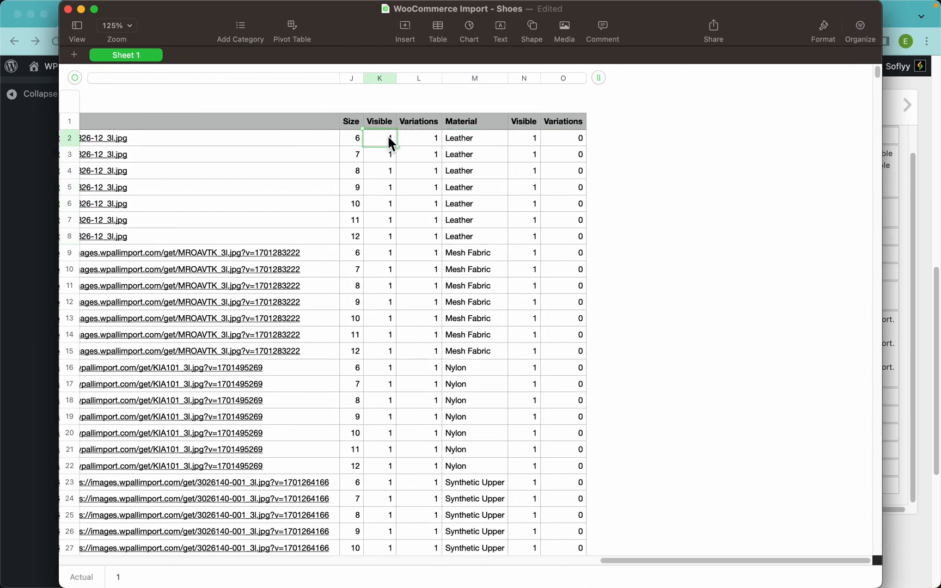
drag(382, 240, 380, 145)
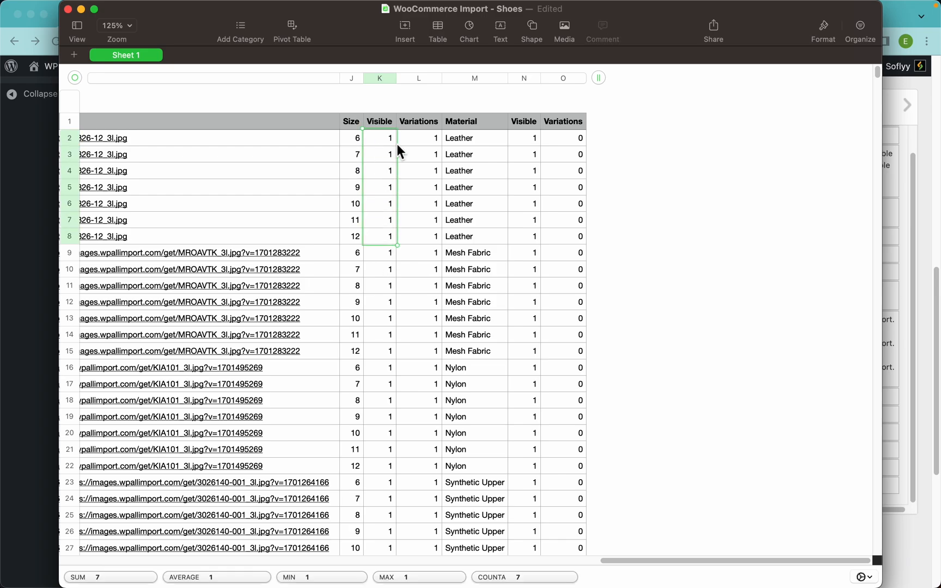
drag(571, 137, 558, 250)
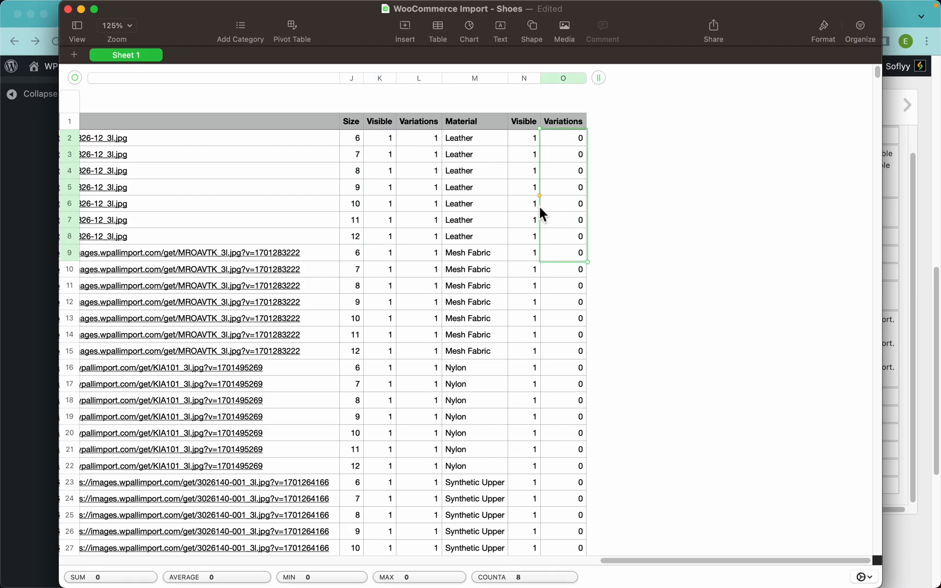
click(647, 220)
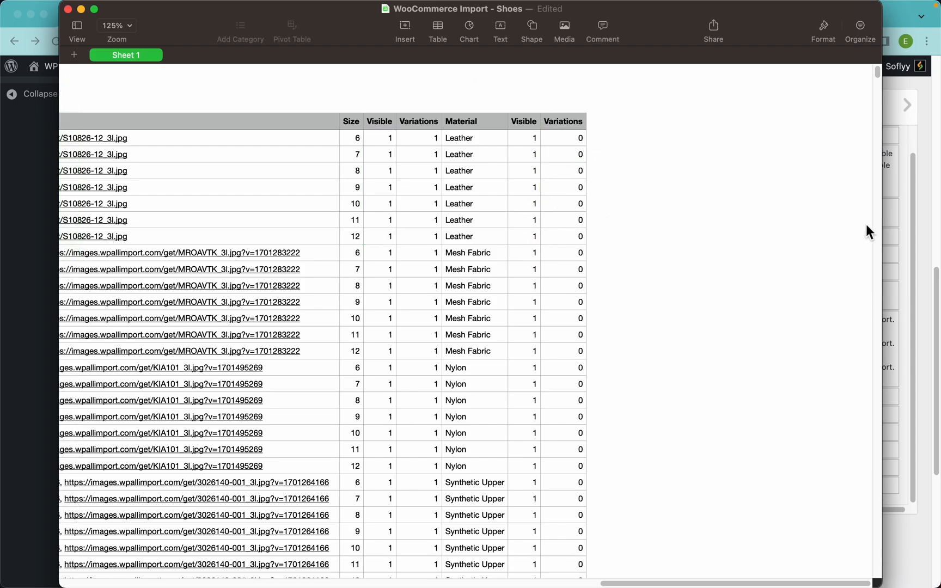
Step: Back in the import template, show the Material attribute's advanced options and change its In Variations setting to Set with XPath
click(920, 225)
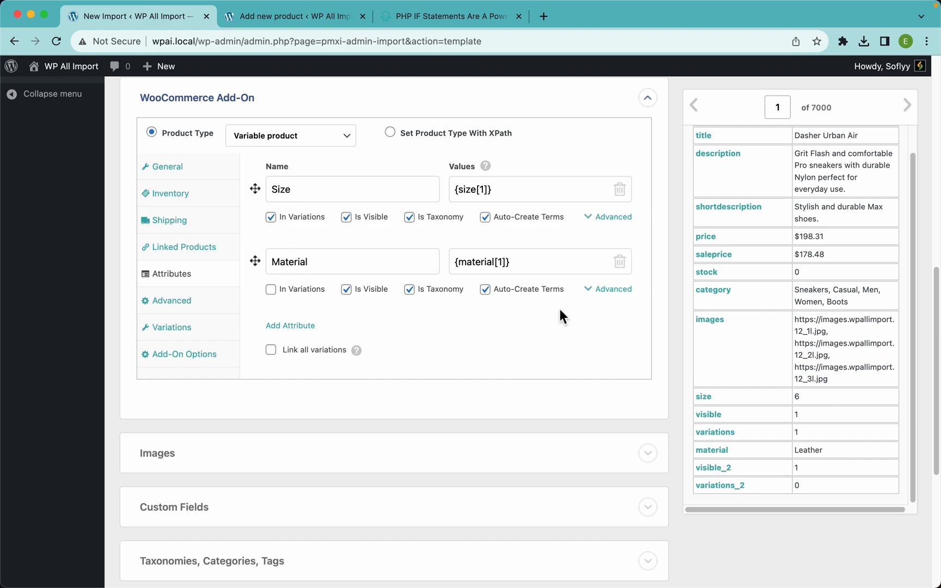
click(613, 295)
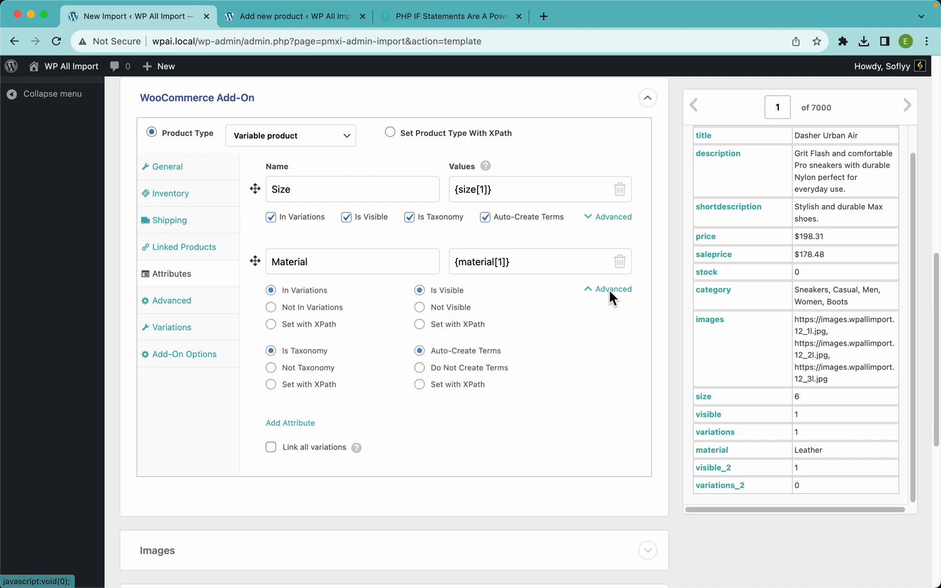
click(309, 329)
mouse_move(349, 355)
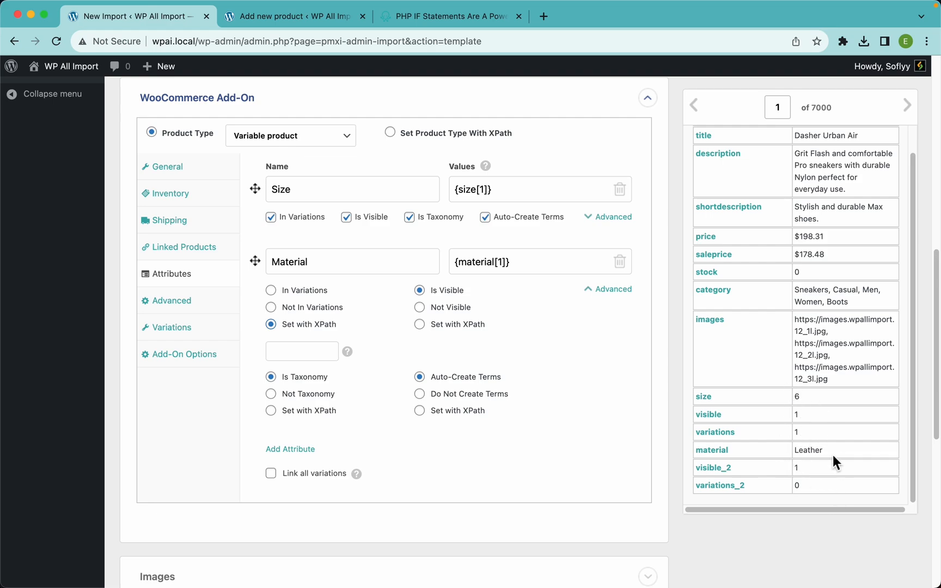
Step: Consult the IF Statements page of the WP All Import documentation and examine the inline "Number is equal to" example
click(421, 20)
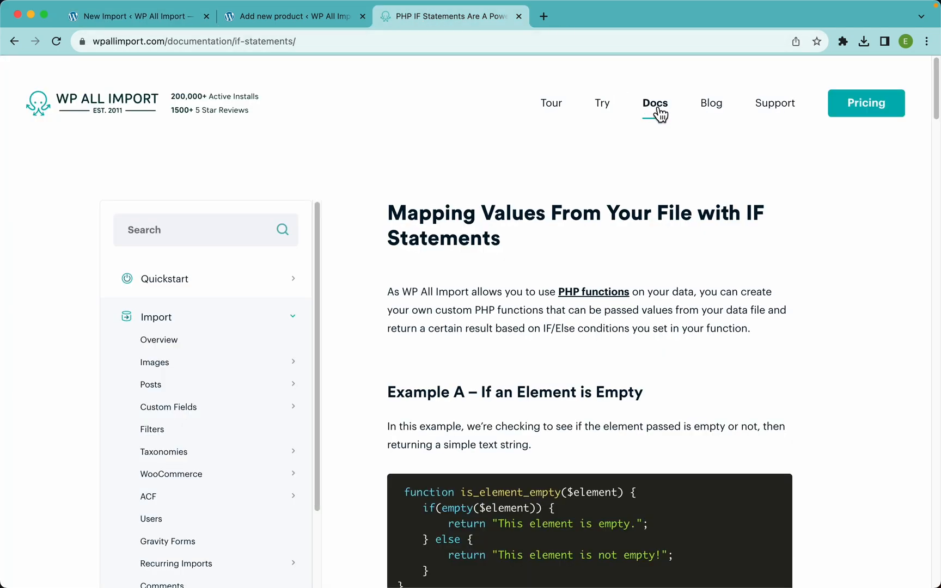
scroll(168, 348, down, 3)
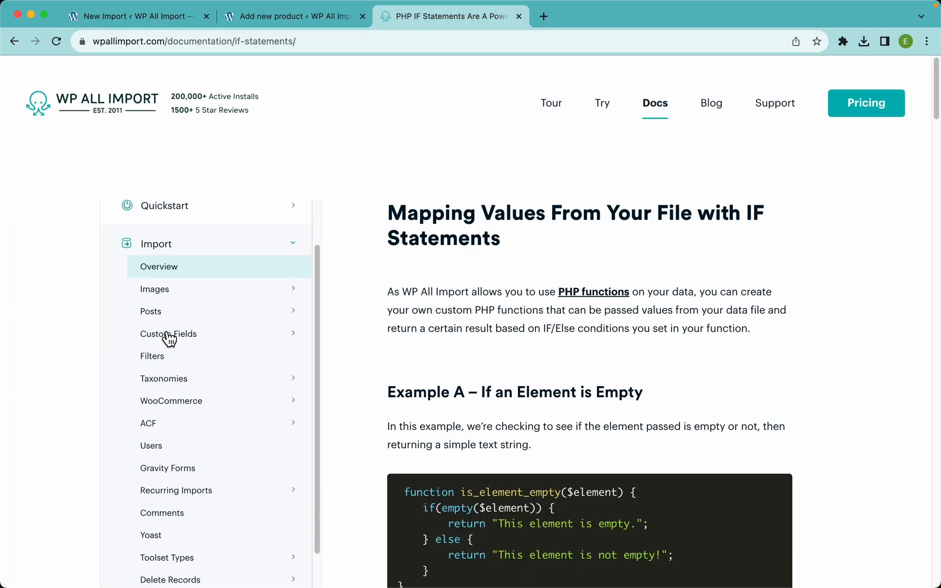
scroll(208, 377, down, 5)
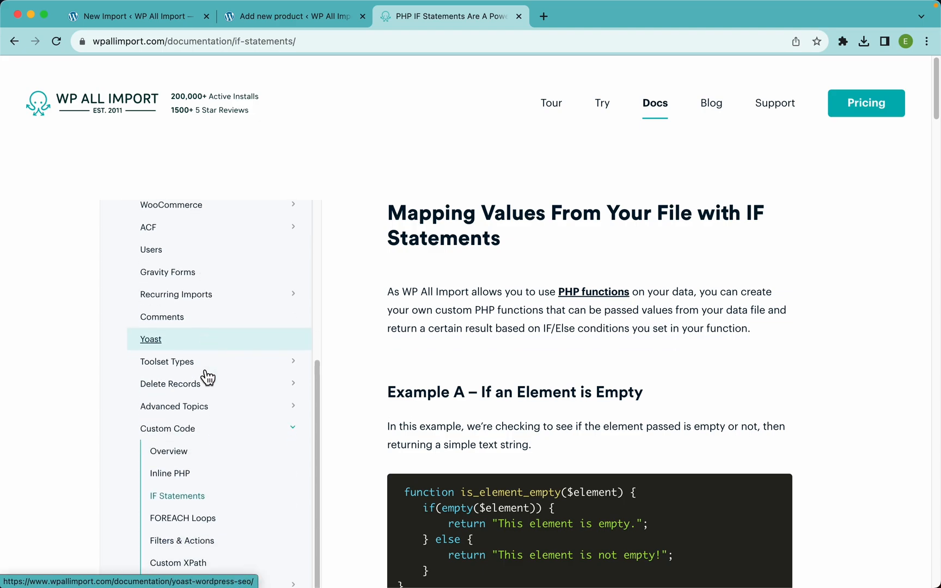
scroll(219, 414, down, 3)
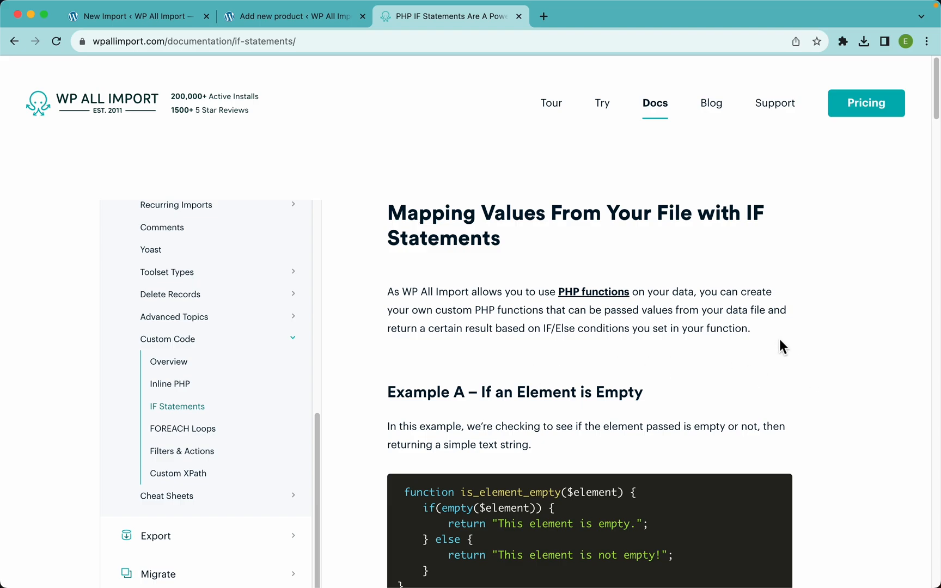
scroll(805, 327, down, 5)
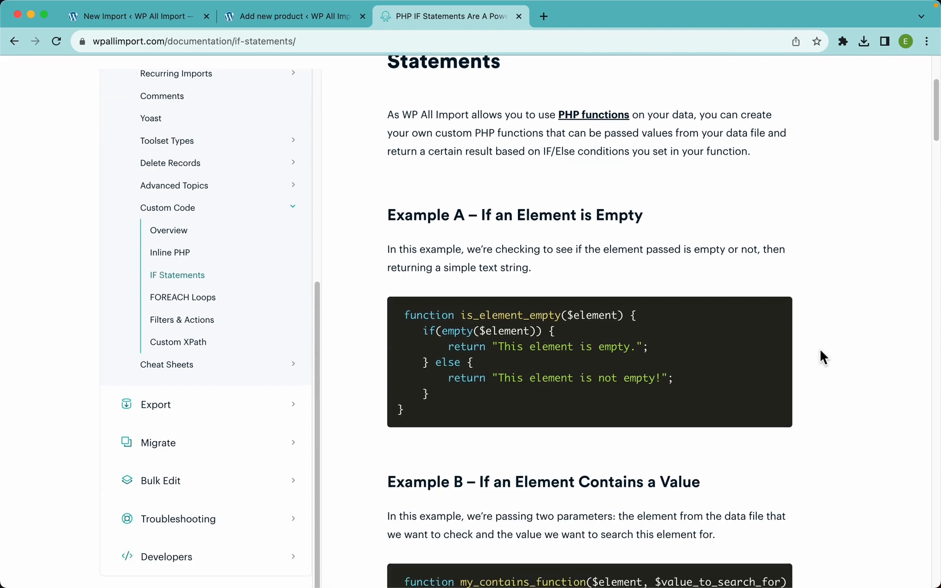
scroll(816, 277, up, 3)
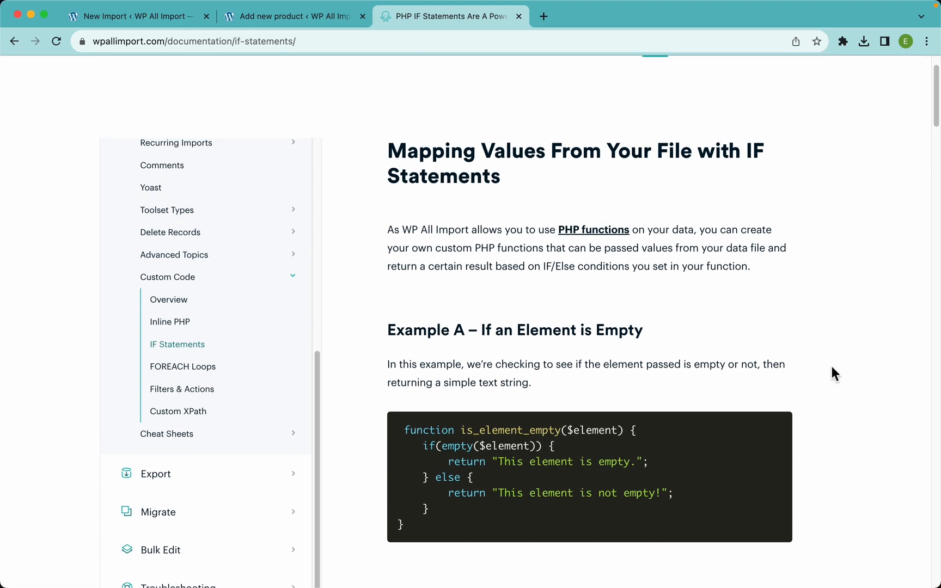
scroll(832, 368, down, 20)
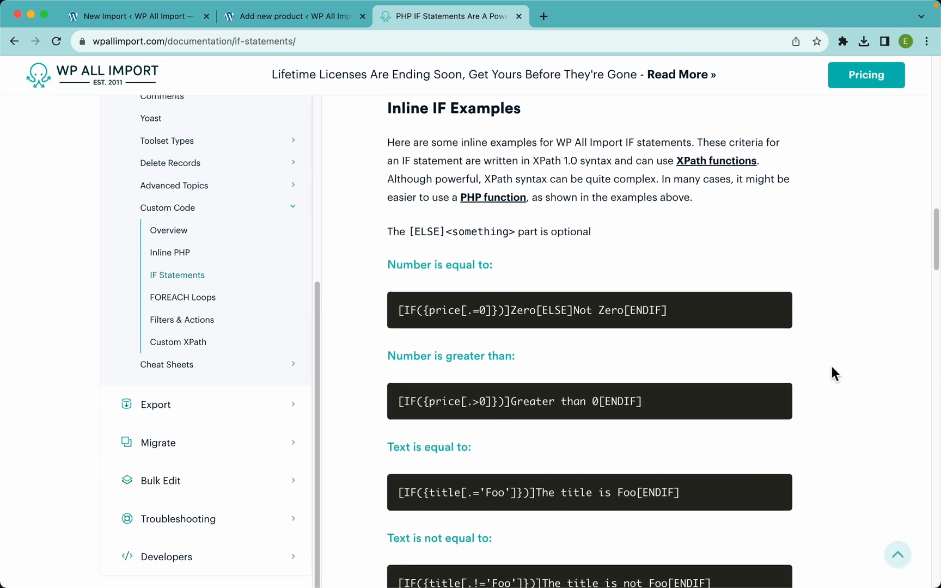
scroll(832, 367, up, 3)
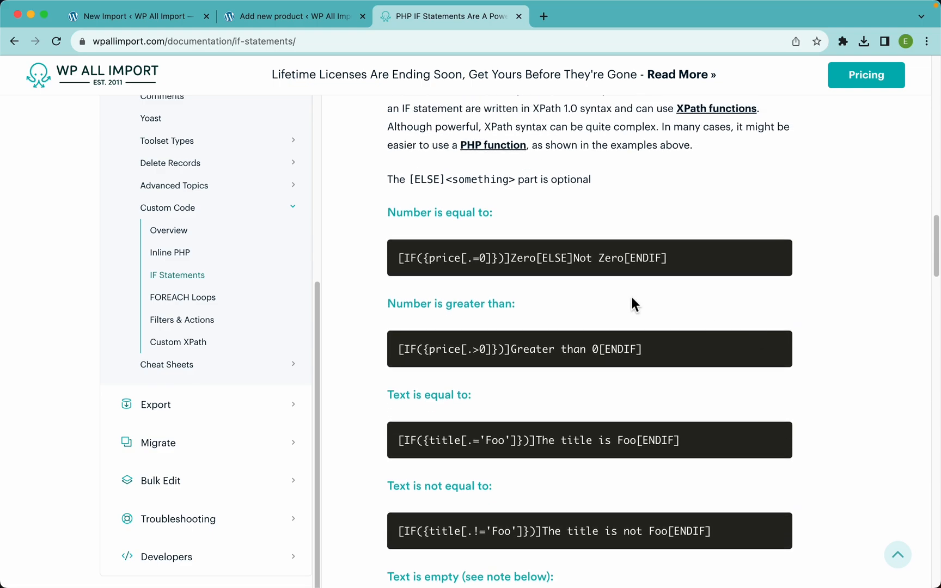
scroll(593, 294, up, 2)
mouse_move(655, 319)
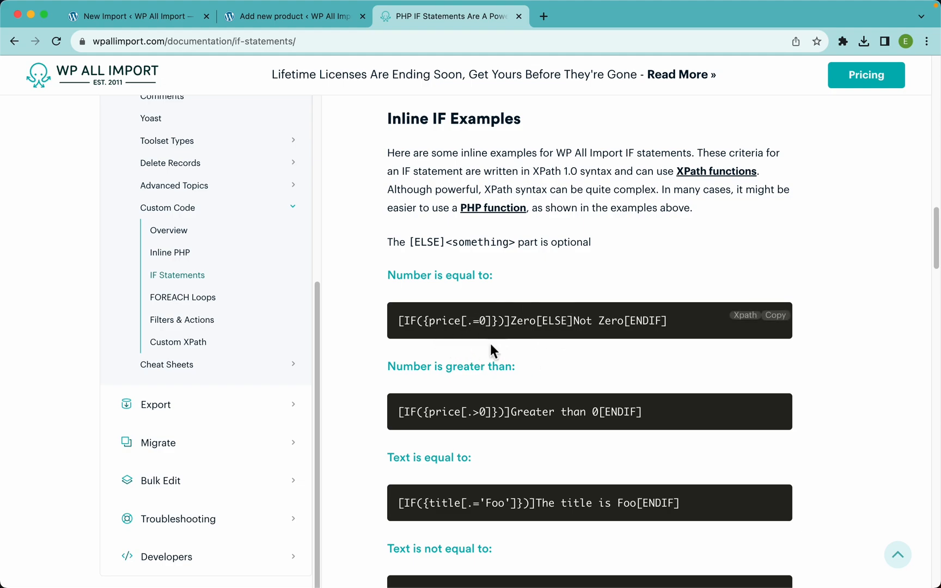
double_click(523, 321)
double_click(610, 322)
click(630, 326)
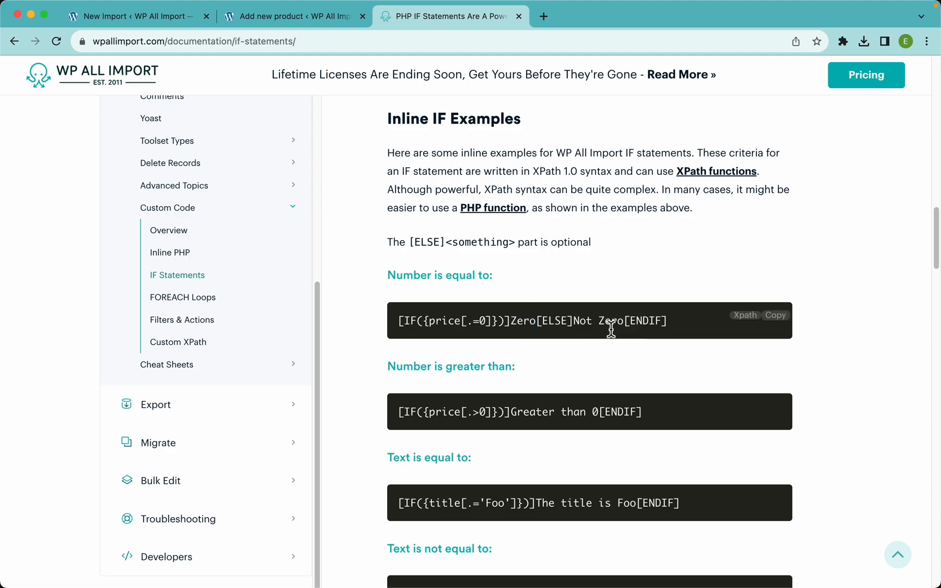
Step: Copy the inline "Number is equal to" IF example and paste it into the untitled TextEdit document
click(774, 318)
key(super+Tab)
key(super+Tab)
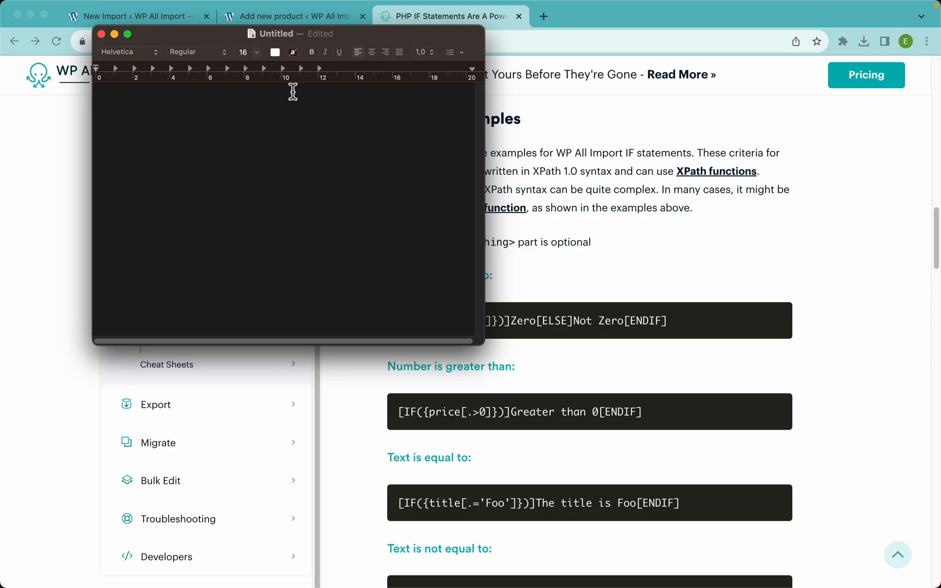
key(super+v)
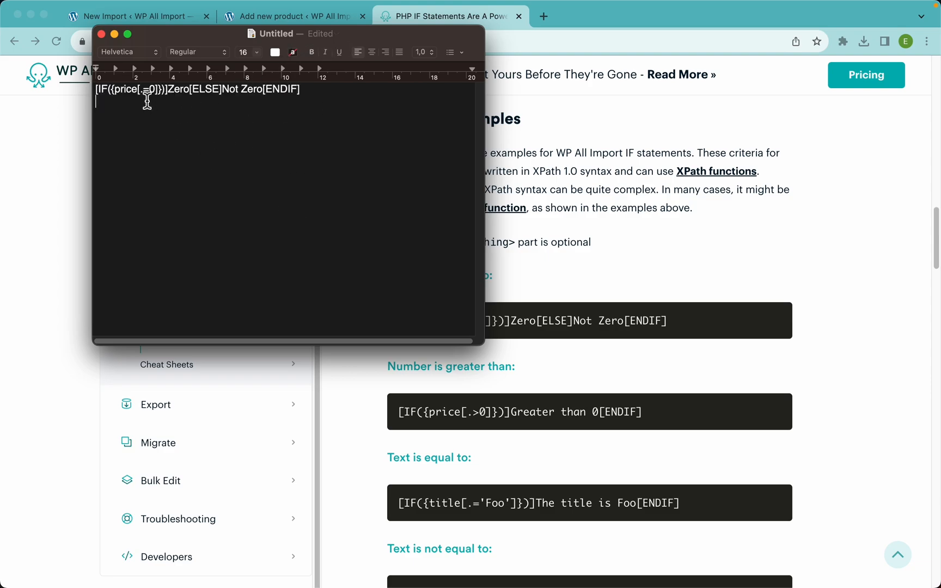
Step: Put {variations_2[1]} in Material's In Variations XPath field, then replace price with variations_2 in the TextEdit IF statement
click(153, 16)
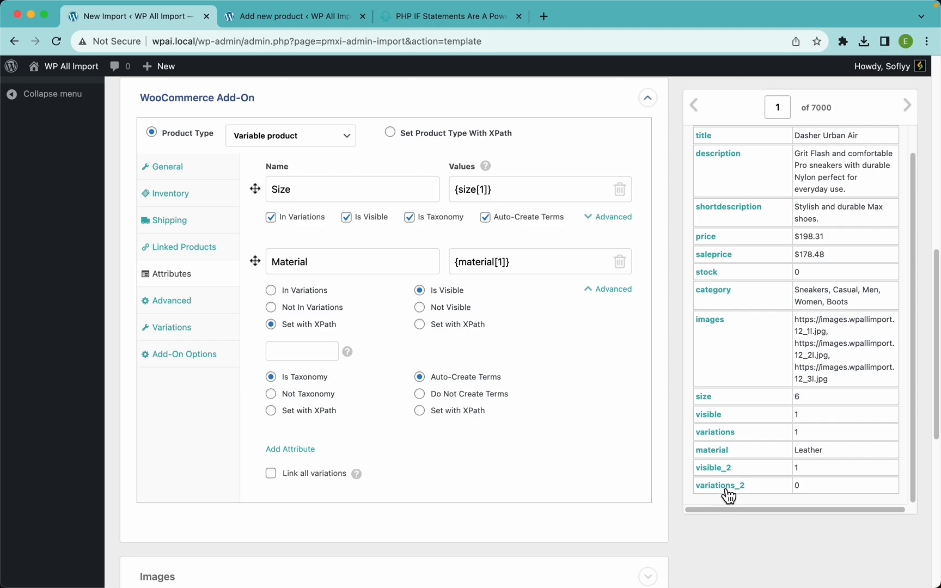
drag(727, 498, 311, 356)
double_click(294, 351)
key(super+Tab)
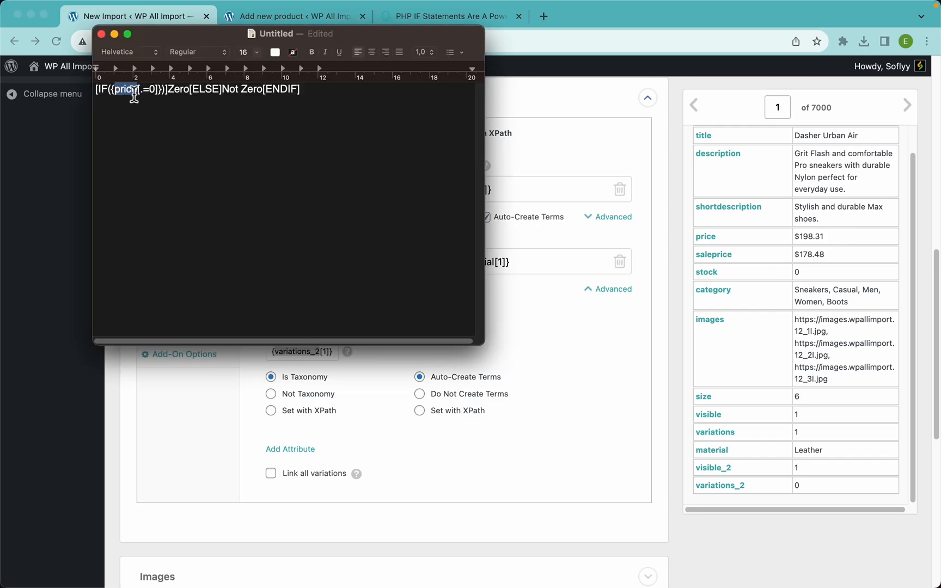
key(super+v)
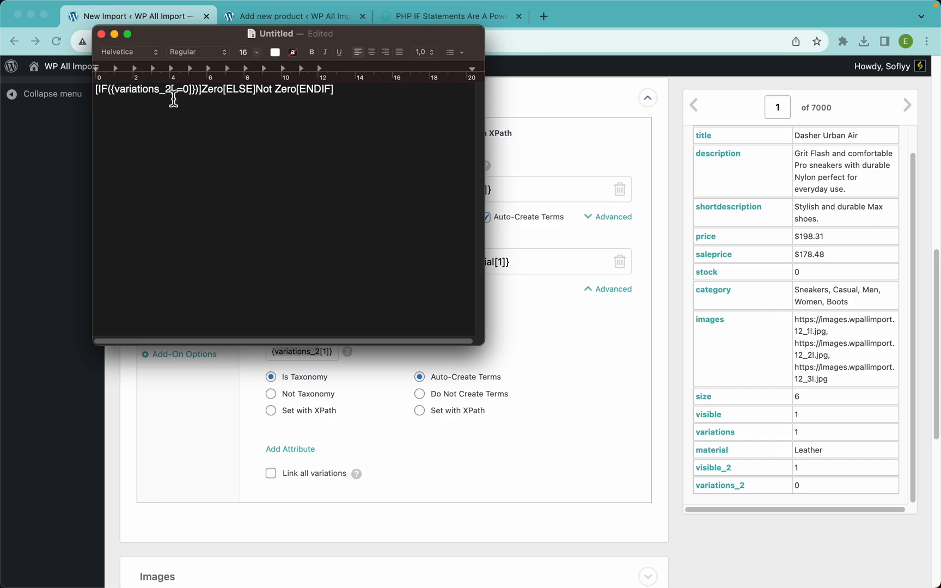
Step: Edit the IF statement's results to return no when variations_2 equals 0 and yes otherwise
double_click(216, 90)
text(no)
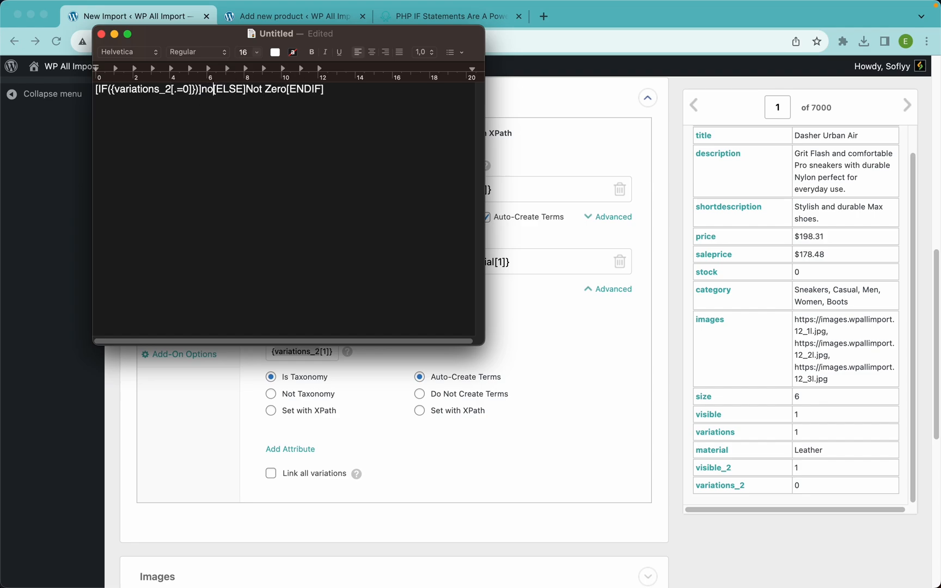
double_click(269, 93)
shift+click(248, 94)
text(yes)
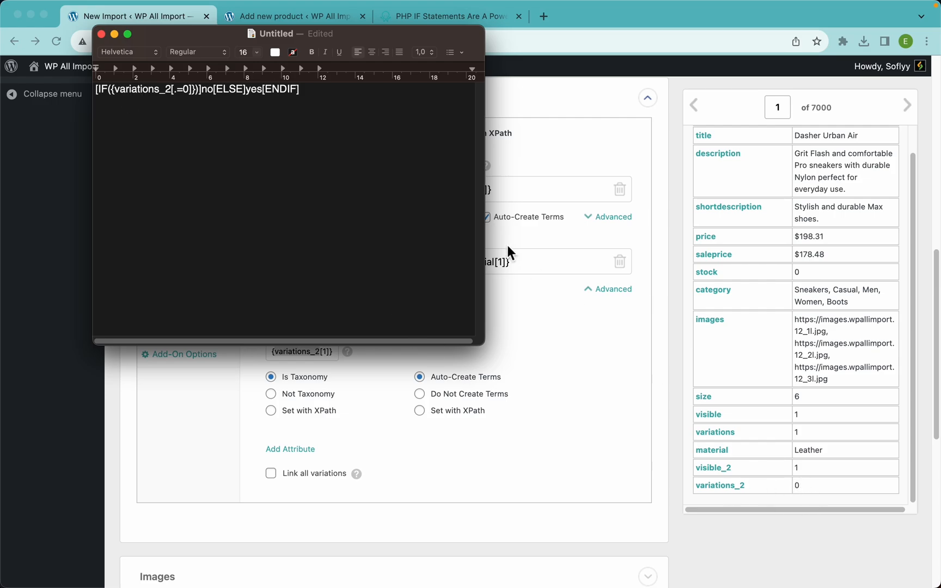
double_click(208, 93)
double_click(254, 89)
Step: Replace Material's In Variations XPath value with the statement [IF({variations_2[.=0]})]no[ELSE]yes[ENDIF] from TextEdit
drag(251, 99, 96, 87)
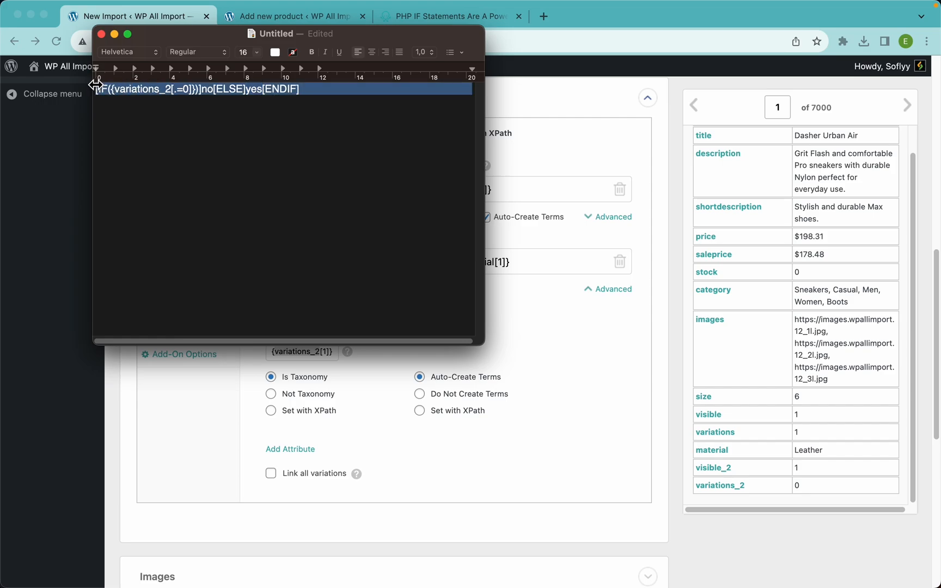
click(589, 372)
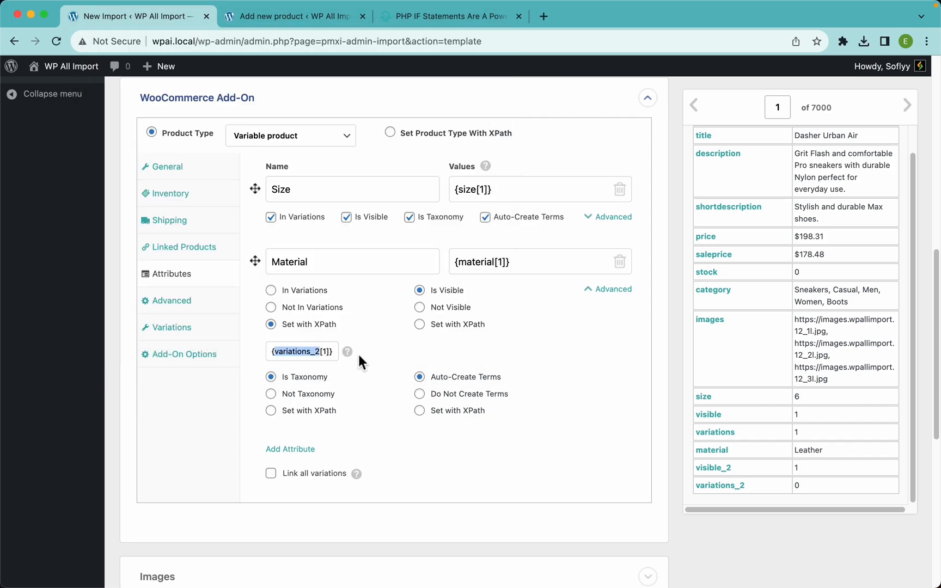
triple_click(315, 353)
key(BackSpace)
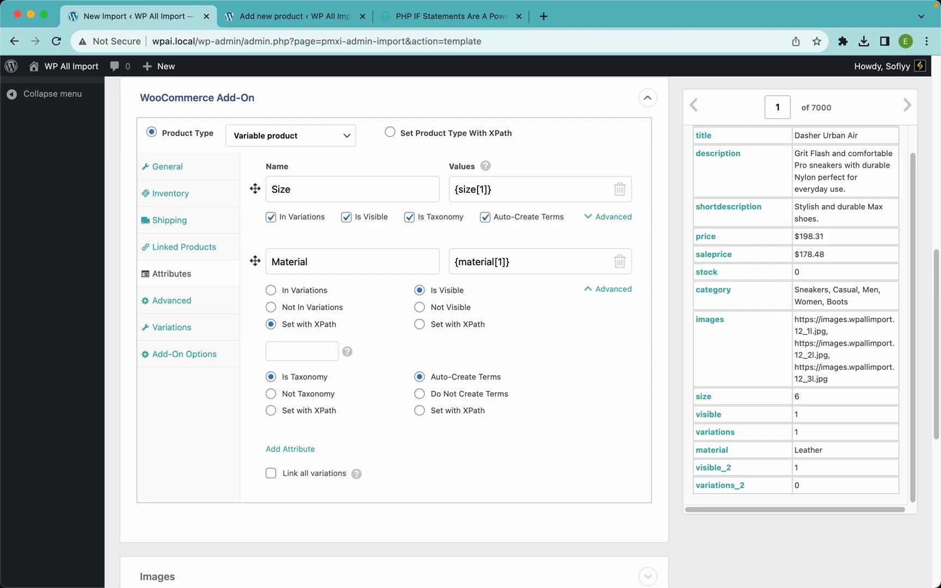
key(super+v)
click(377, 352)
Step: Switch Material's visibility option to Set with XPath, then paste a second copy of the variations_2 IF statement into the TextEdit document
click(459, 326)
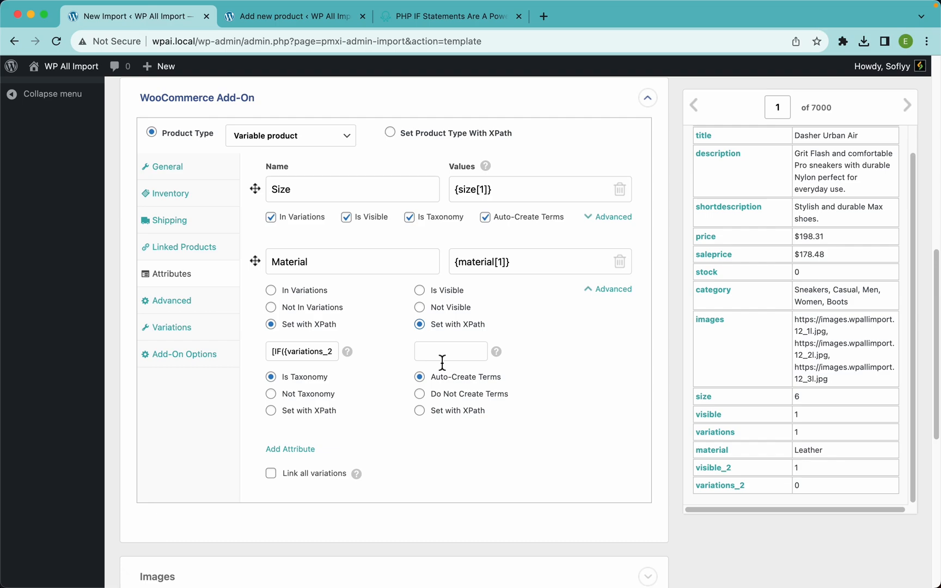
key(super+Tab)
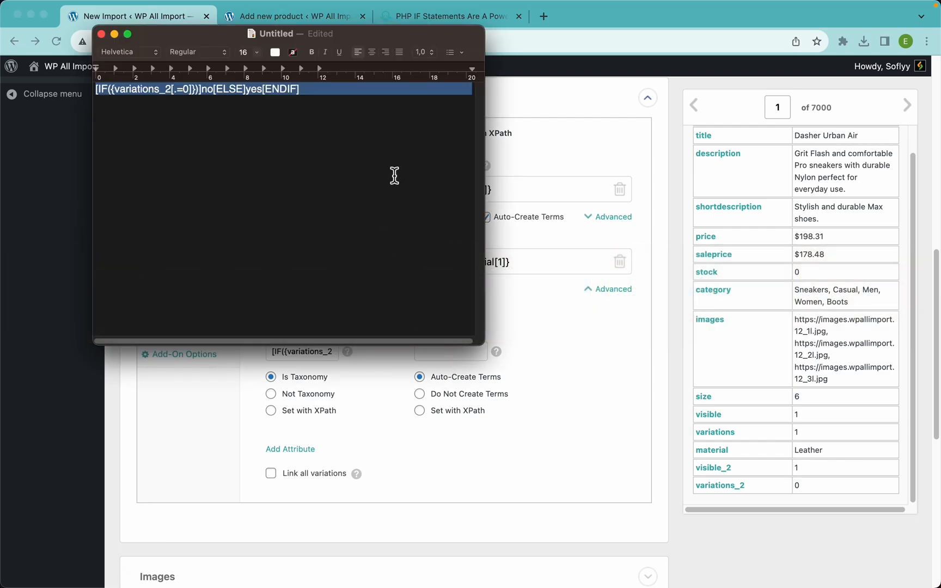
click(394, 177)
key(Return)
key(super+v)
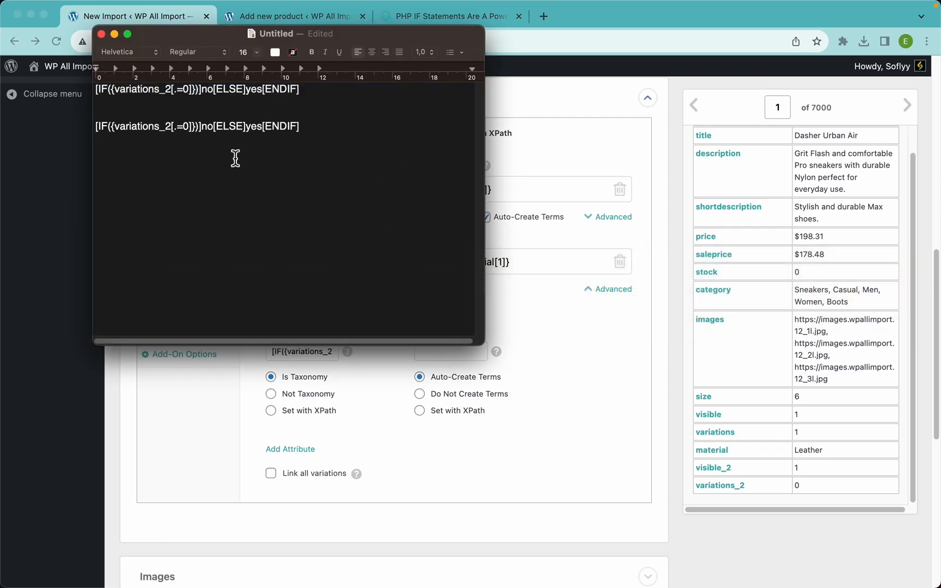
Step: Replace variations_2 with visible_2 in the second IF statement in the TextEdit document
double_click(145, 127)
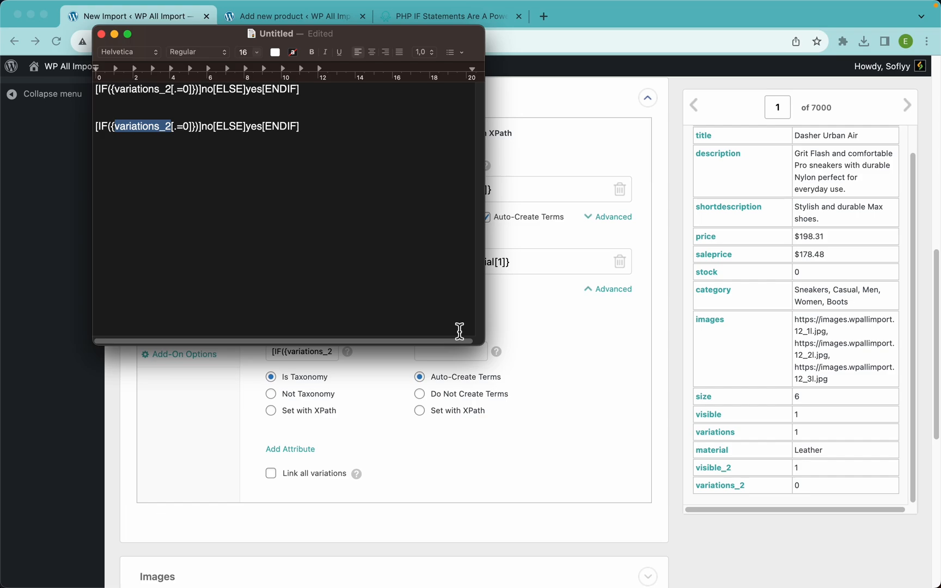
click(157, 129)
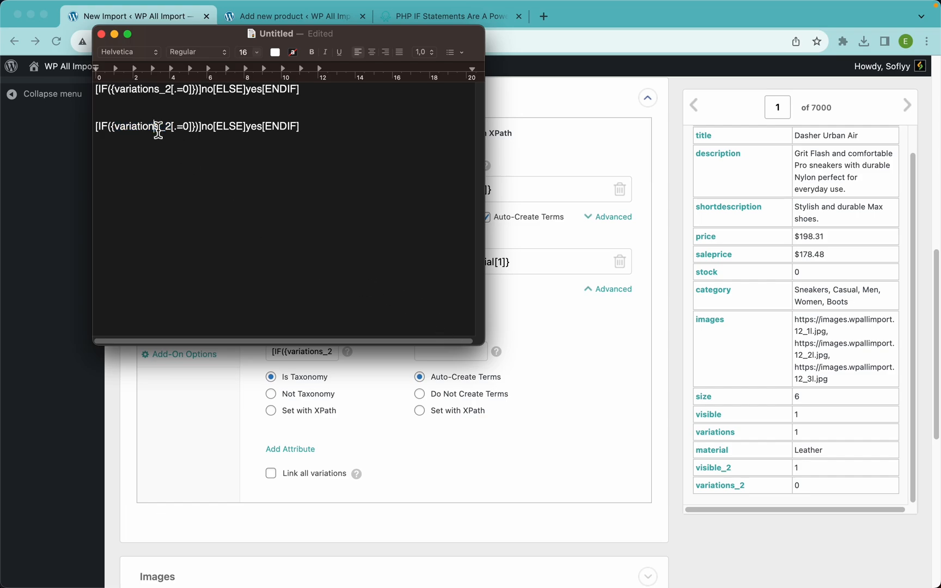
key(BackSpace)
key(BackSpace)
key(BackSpace)
key(BackSpace)
key(BackSpace)
key(BackSpace)
key(BackSpace)
key(BackSpace)
key(BackSpace)
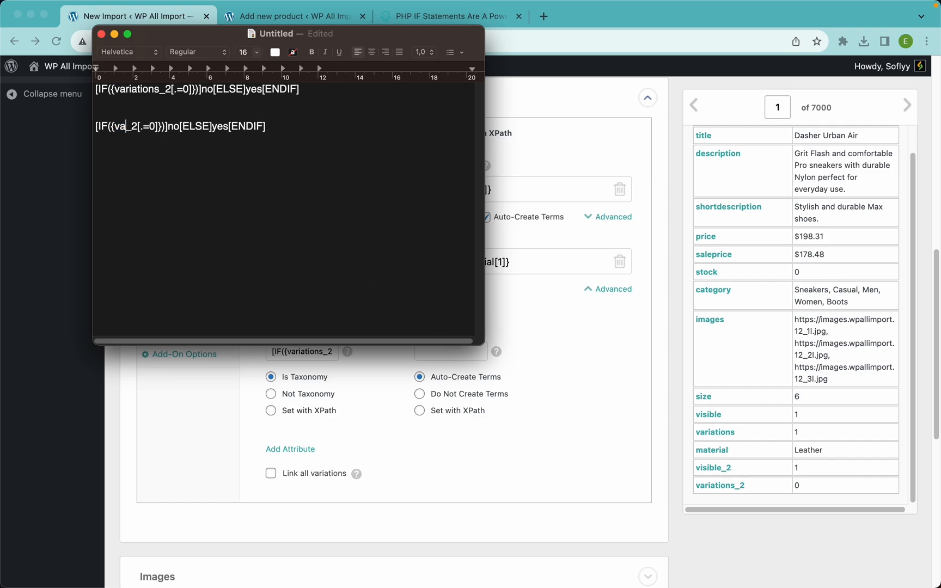
text(isib)
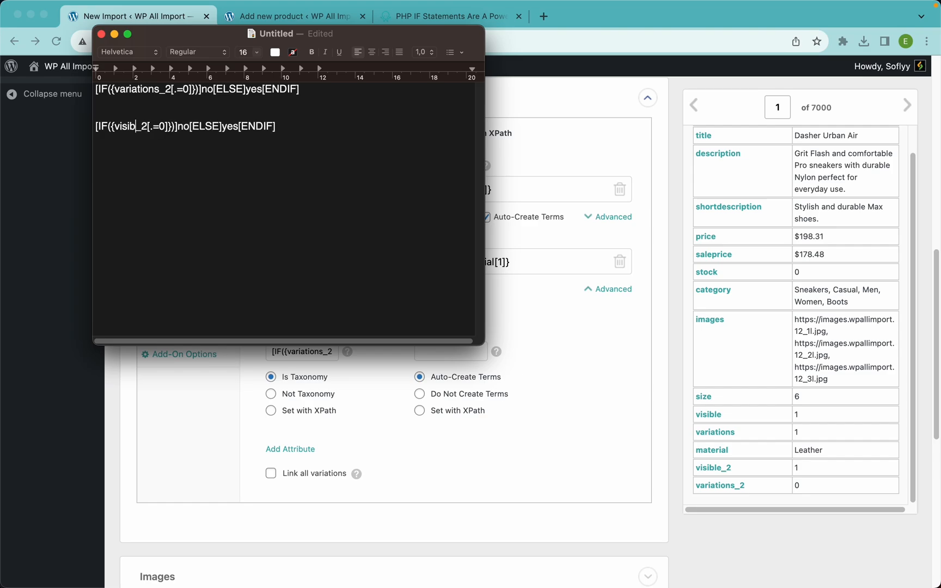
text(le)
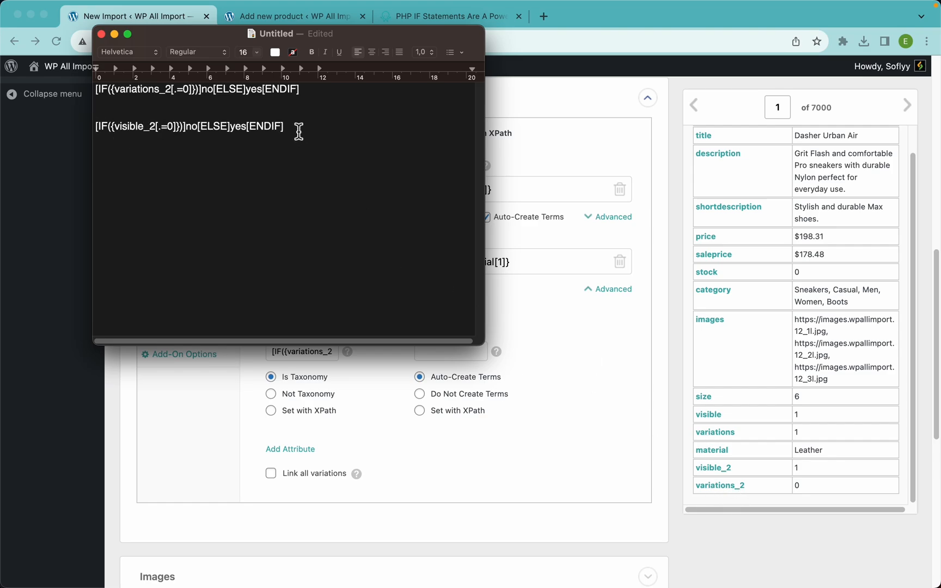
Step: Copy the statement [IF({visible_2[.=0]})]no[ELSE]yes[ENDIF] from TextEdit into Material's visibility XPath field
drag(297, 129, 89, 127)
key(super+c)
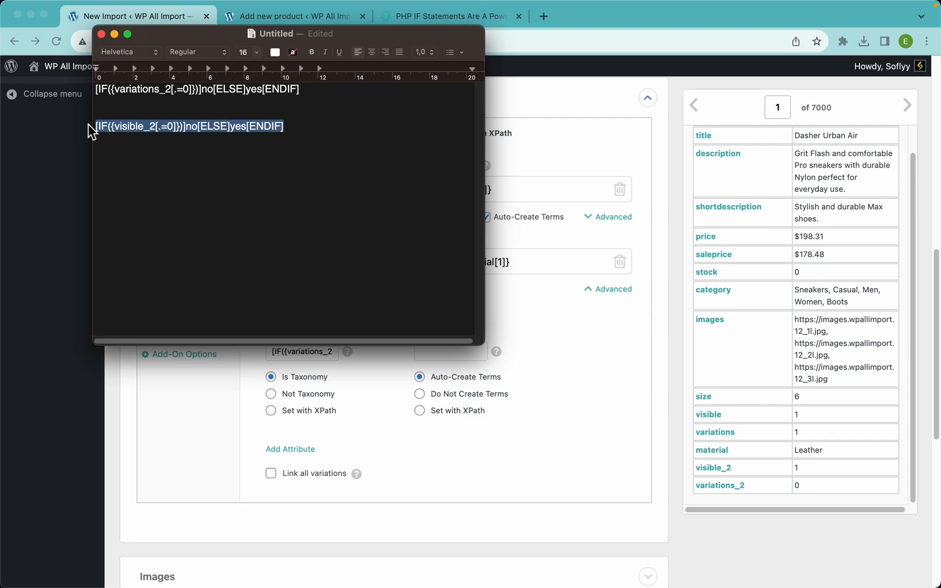
click(487, 342)
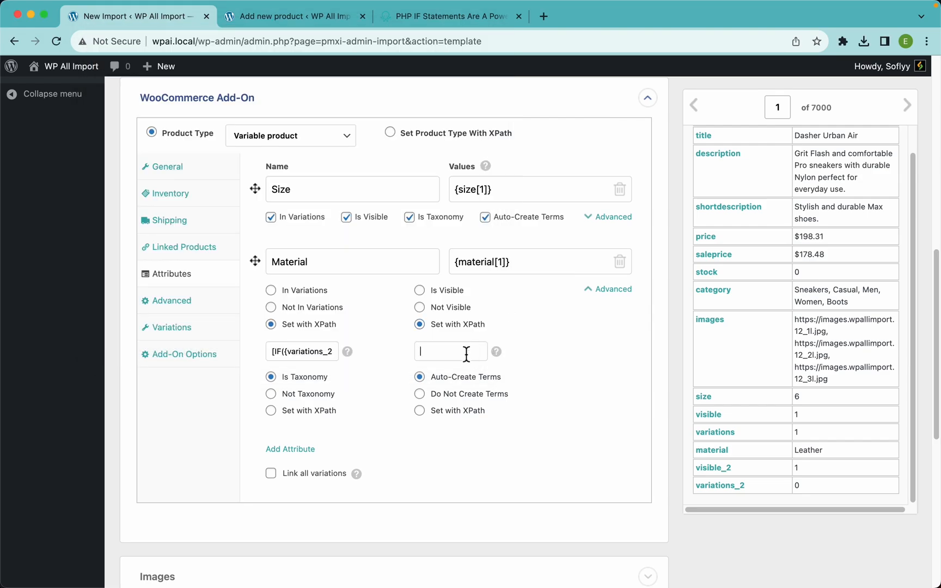
click(467, 352)
key(super+v)
Step: Expand the Size attribute's advanced options and choose Set with XPath for both its variations and visibility settings
click(611, 216)
click(302, 253)
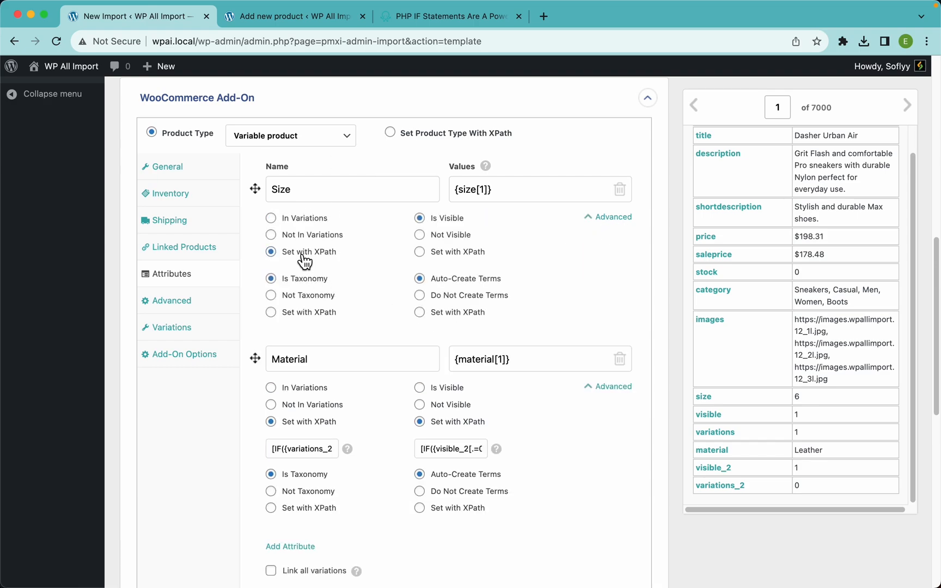
scroll(450, 260, down, 2)
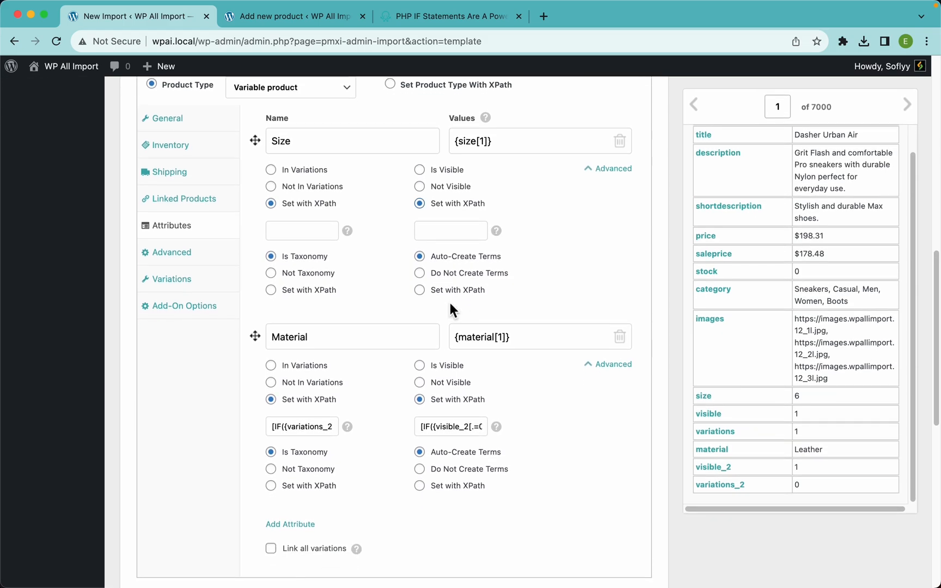
Step: Copy Material's In Variations statement into the TextEdit document and change variations_2 to variations in that copy
triple_click(315, 425)
key(super+Tab)
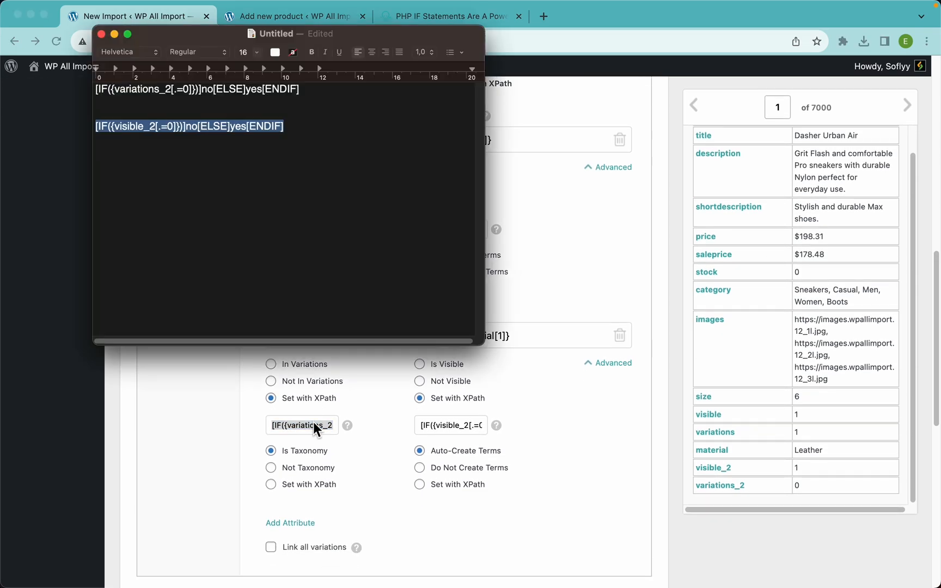
key(Down)
text([IF({variations_2[.=0]})]no[ELSE]yes[ENDIF])
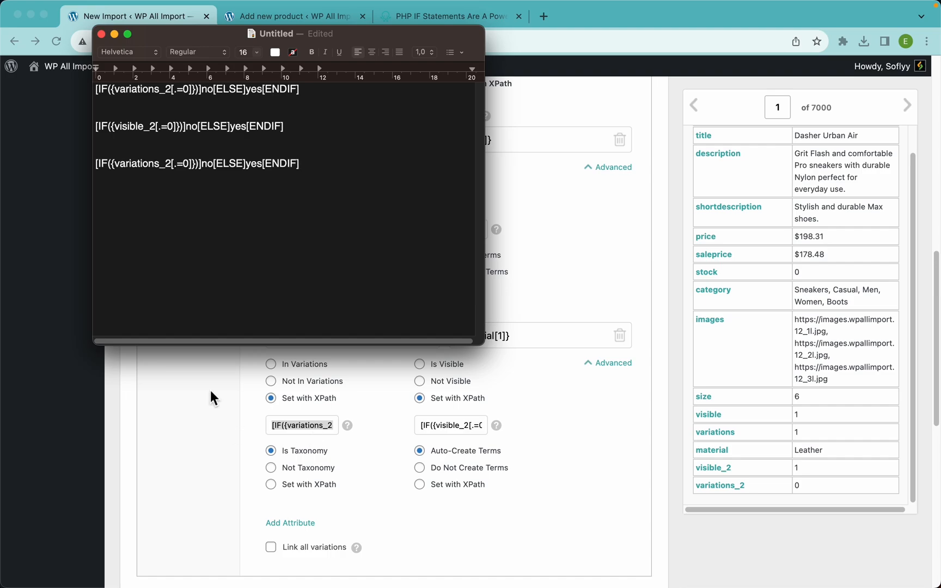
drag(171, 164, 162, 165)
key(BackSpace)
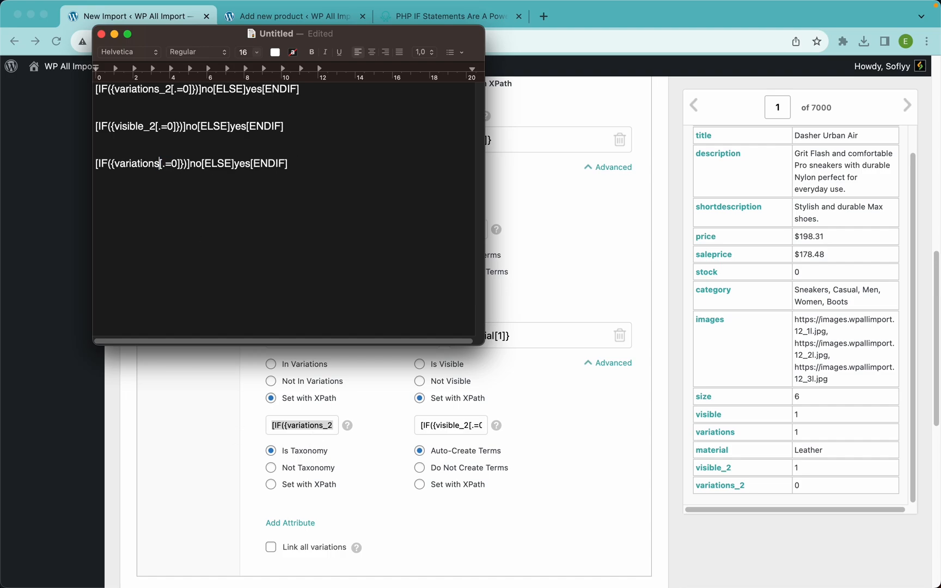
Step: Copy the statement [IF({variations[.=0]})]no[ELSE]yes[ENDIF] from TextEdit into Size's In Variations XPath field
triple_click(187, 165)
key(super+c)
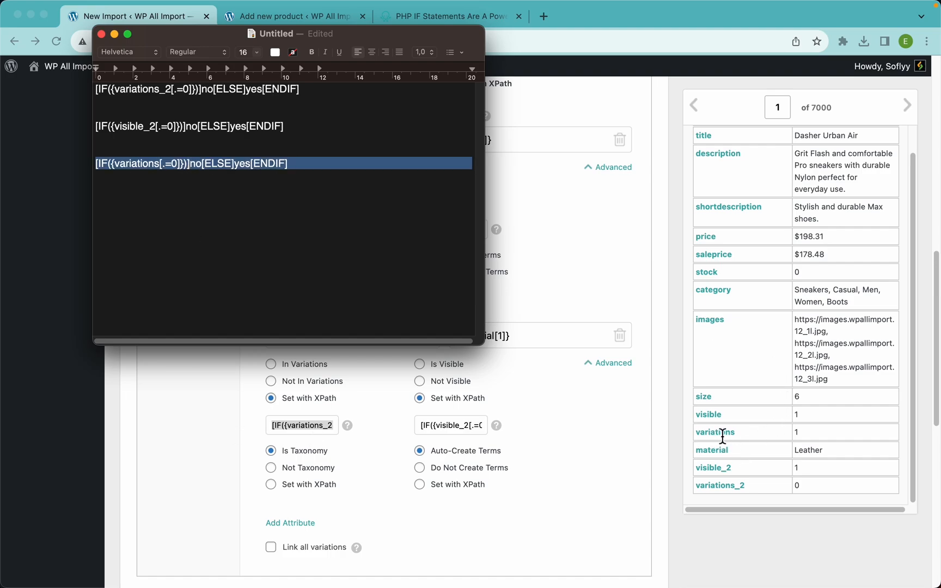
click(615, 267)
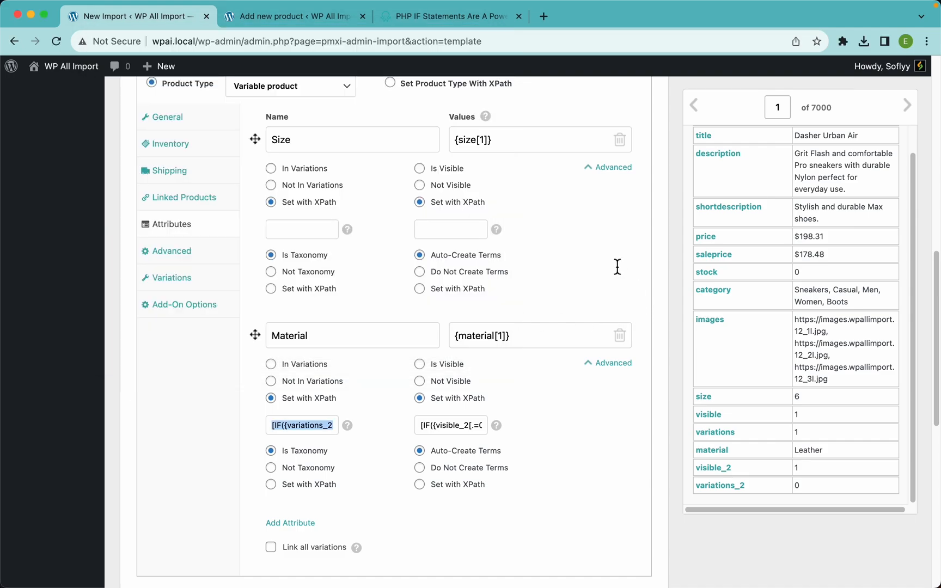
click(285, 234)
key(super+v)
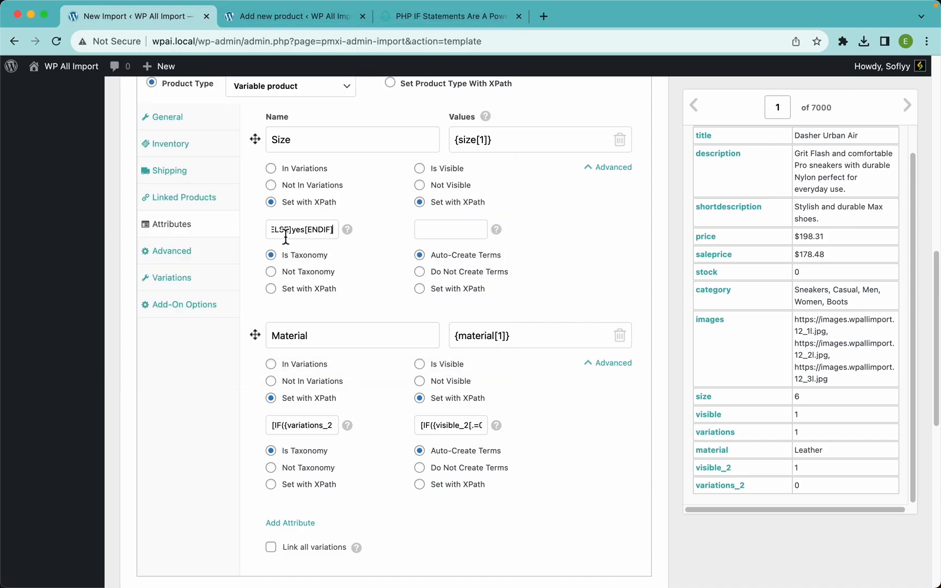
Step: Copy Material's visibility statement onto a new line in the TextEdit document and change visible_2 to visible
triple_click(445, 425)
key(super+Tab)
click(373, 188)
key(Return)
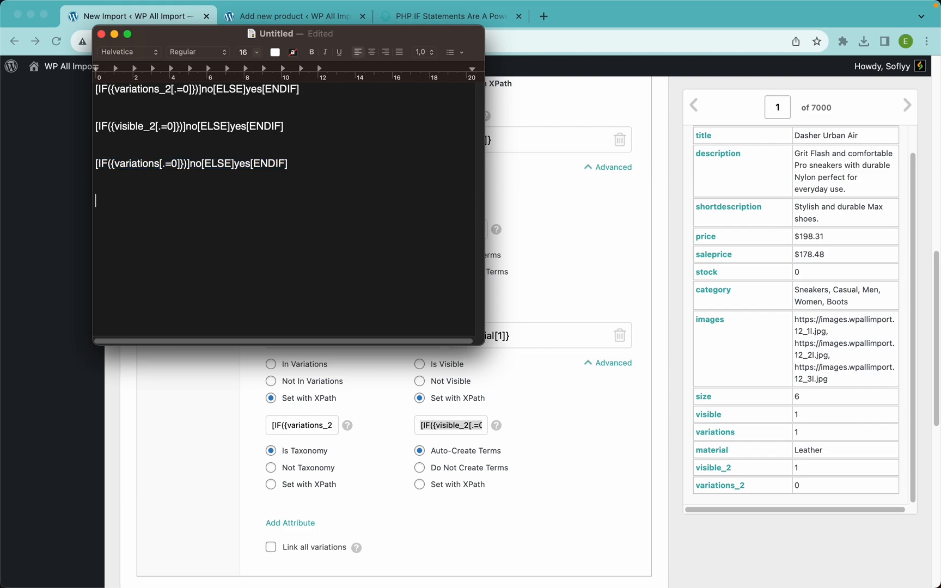
text([IF({visible_2[.=0]})]no[ELSE]yes[ENDIF])
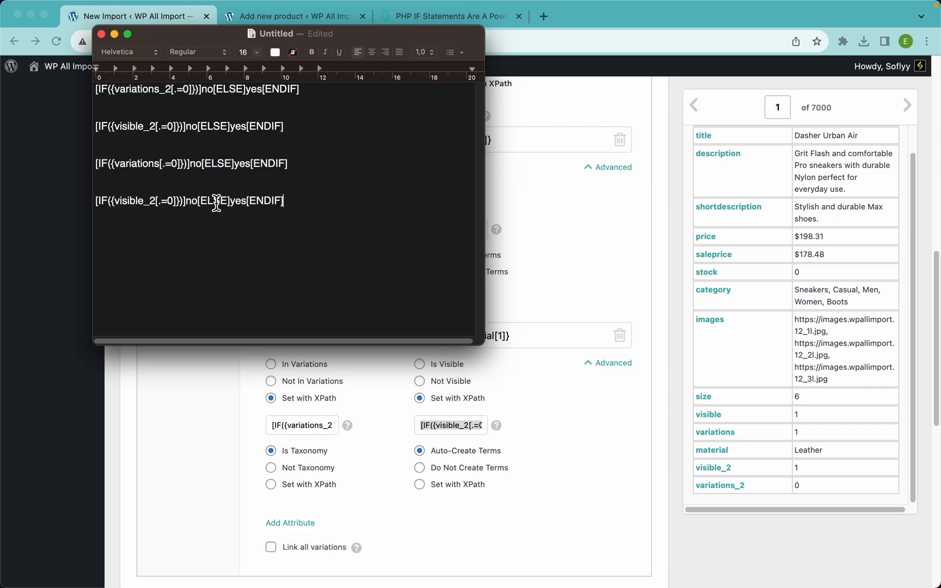
click(157, 202)
key(BackSpace)
key(BackSpace)
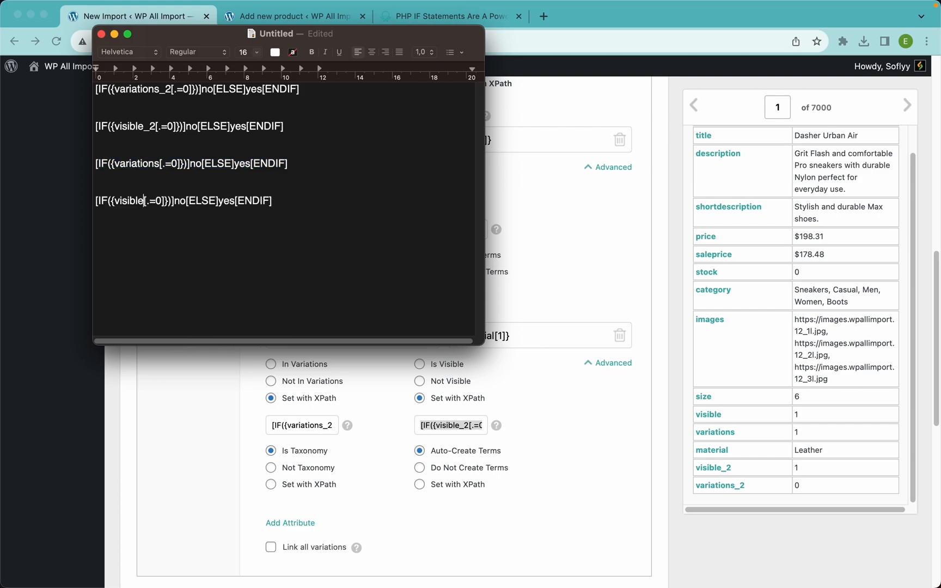
Step: Copy the statement [IF({visible[.=0]})]no[ELSE]yes[ENDIF] from TextEdit into Size's visibility XPath field
triple_click(171, 200)
key(super+c)
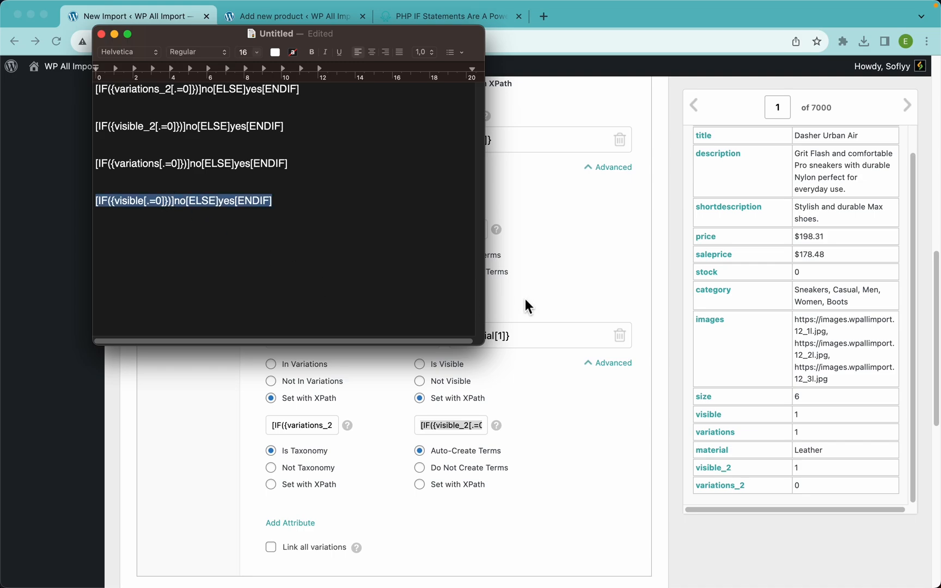
click(525, 299)
click(452, 233)
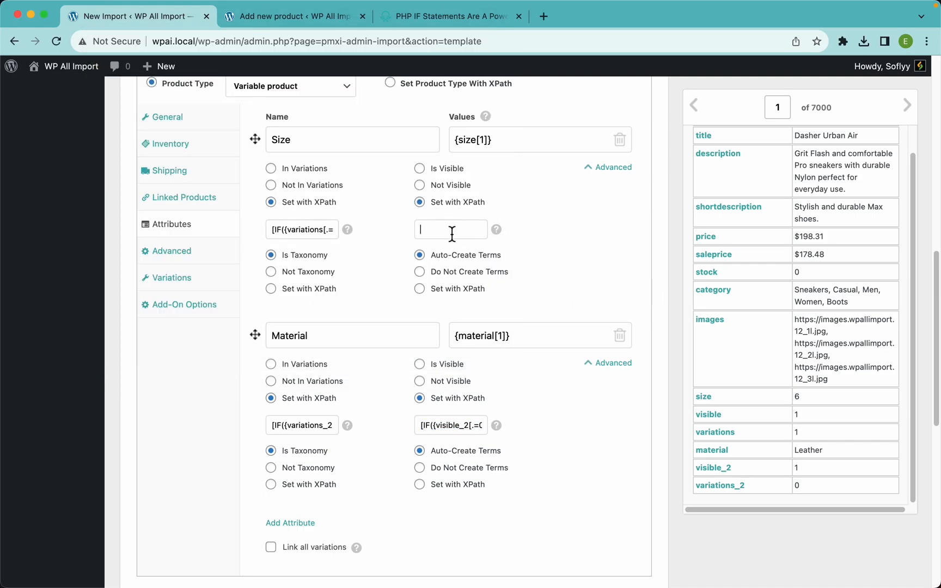
key(super+v)
Step: Open the product's Variations settings and select the option where all variations have the same title as the parent product to review its example data
scroll(521, 251, up, 2)
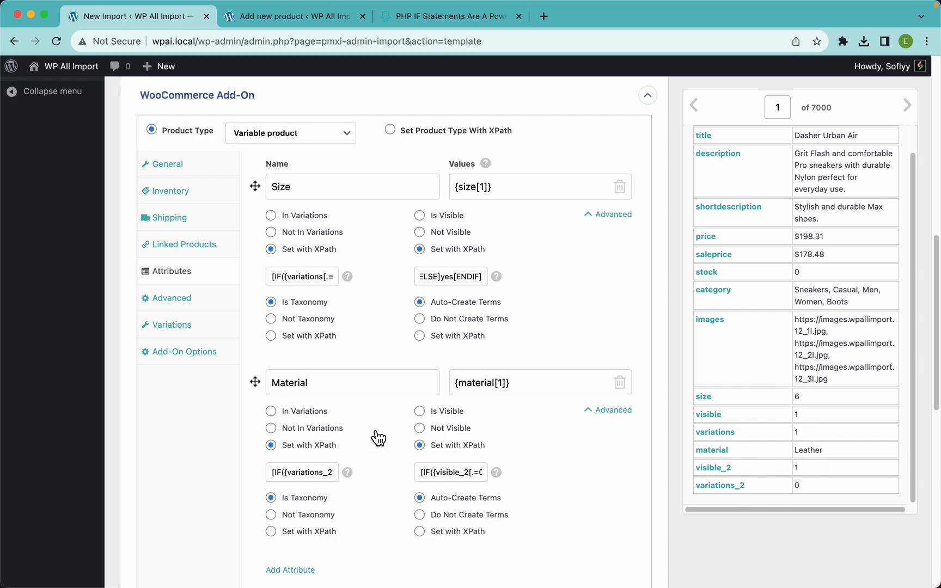
scroll(401, 336, down, 3)
scroll(402, 336, up, 3)
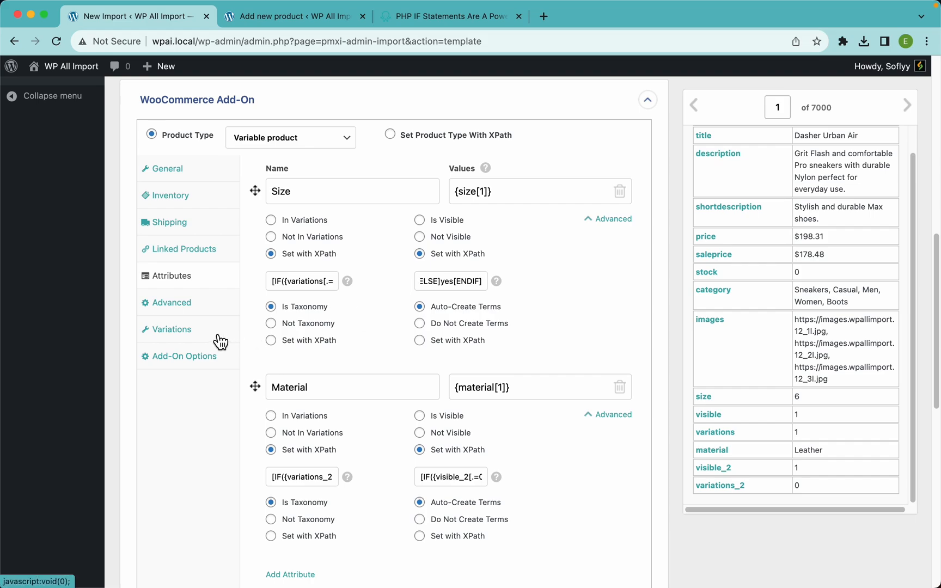
click(181, 336)
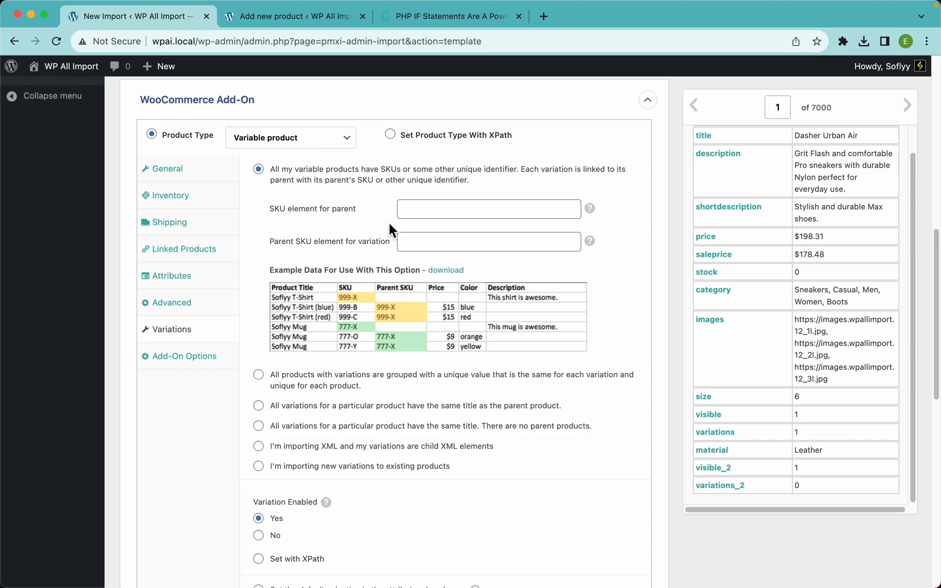
click(400, 407)
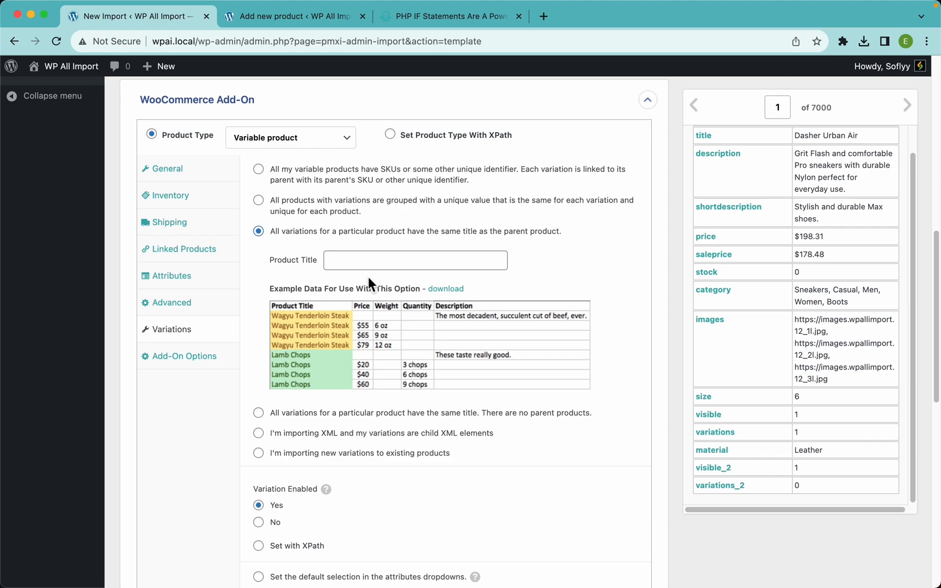
scroll(368, 277, up, 5)
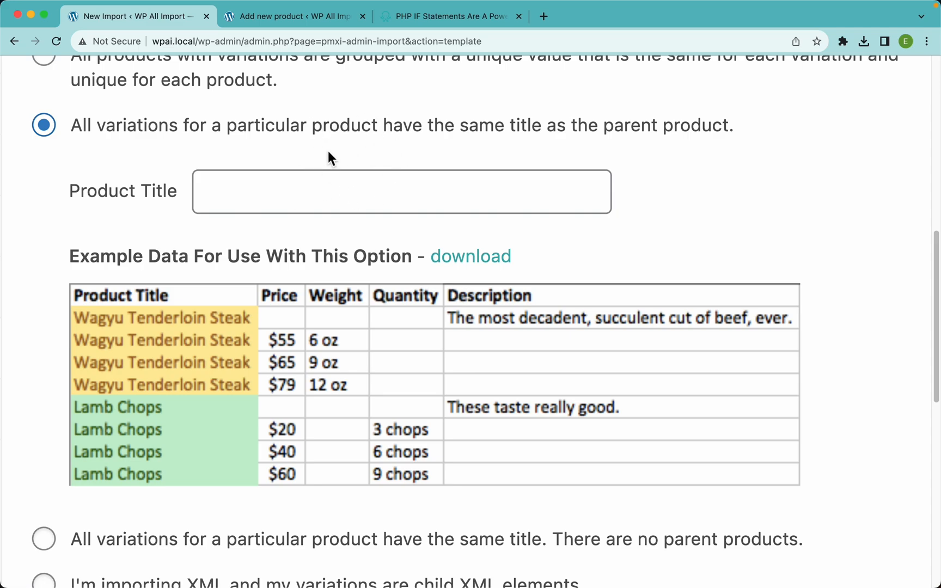
scroll(327, 151, down, 5)
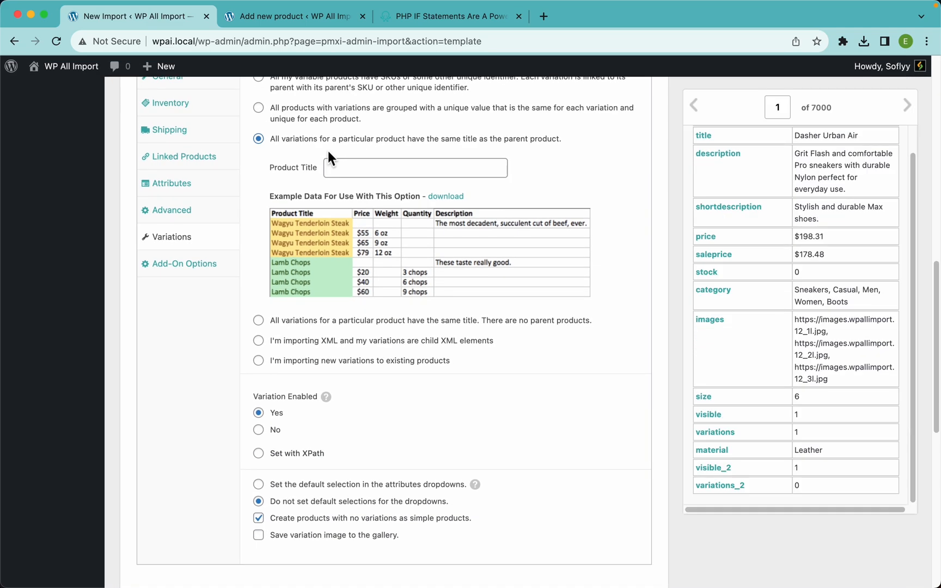
Step: Select the variation option where all variations of a product have the same title and there are no parent products
click(357, 321)
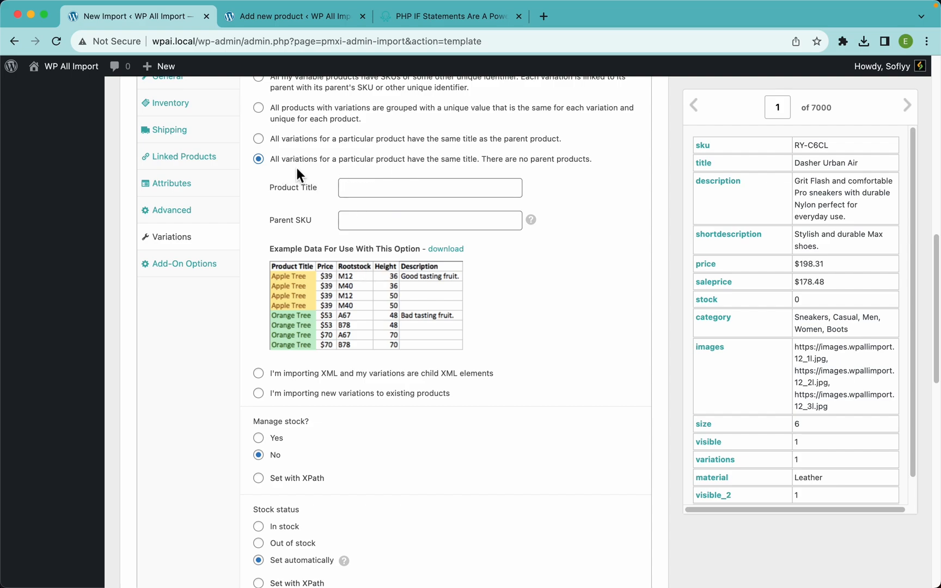
scroll(306, 169, up, 5)
scroll(306, 169, down, 3)
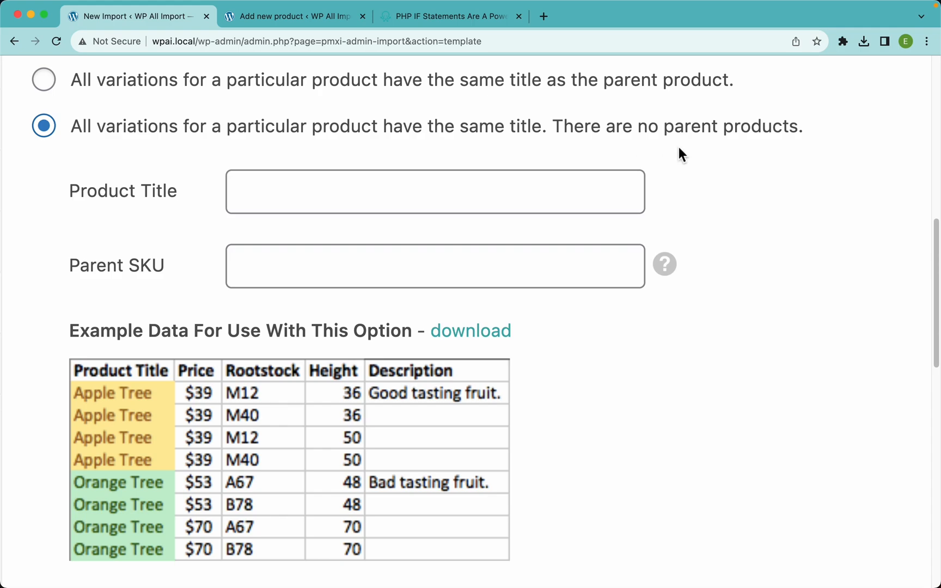
scroll(615, 164, down, 1)
Step: Switch to the WooCommerce Import - Shoes spreadsheet and examine the SKU and Title columns of the first product's variation rows
key(super+Tab)
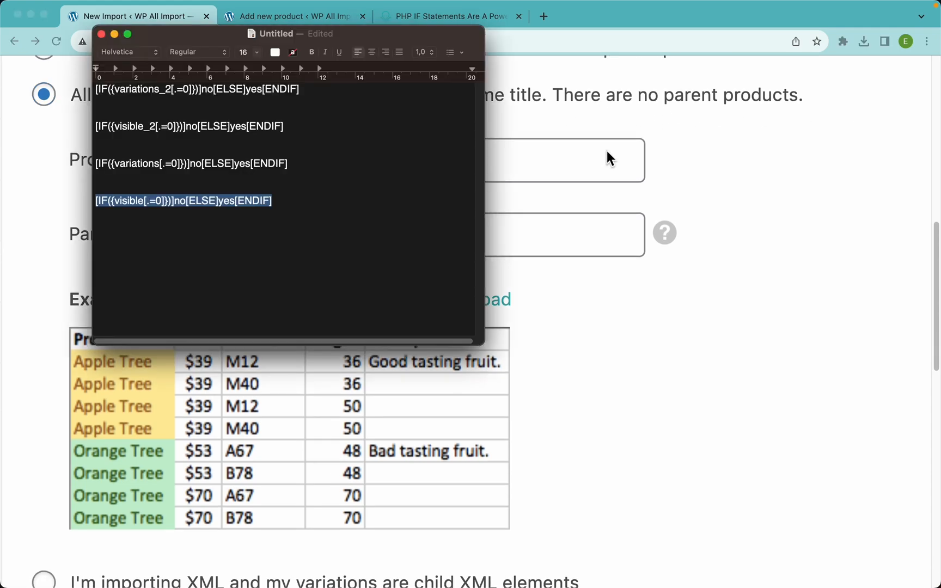
key(super+Tab)
key(super+Tab)
key(super+Tab)
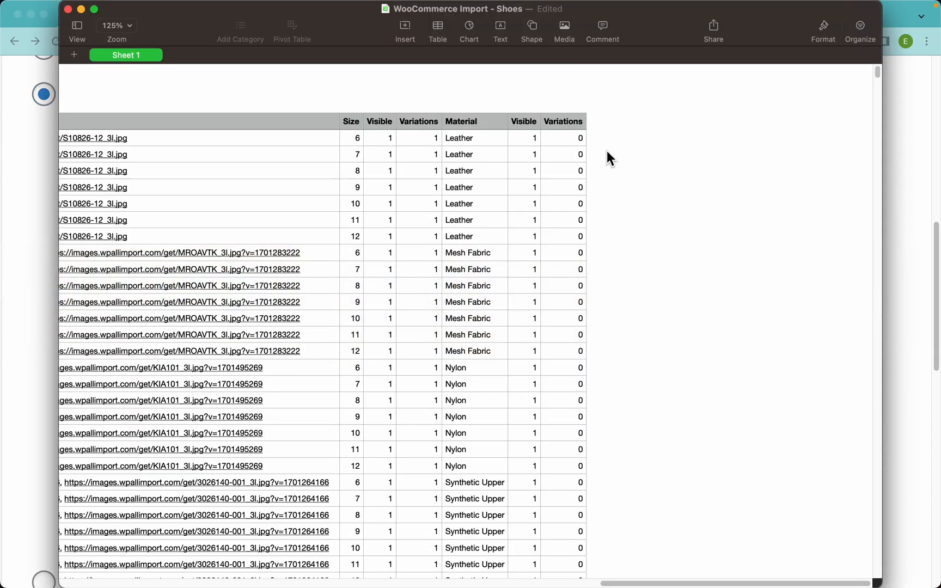
scroll(358, 224, left, 15)
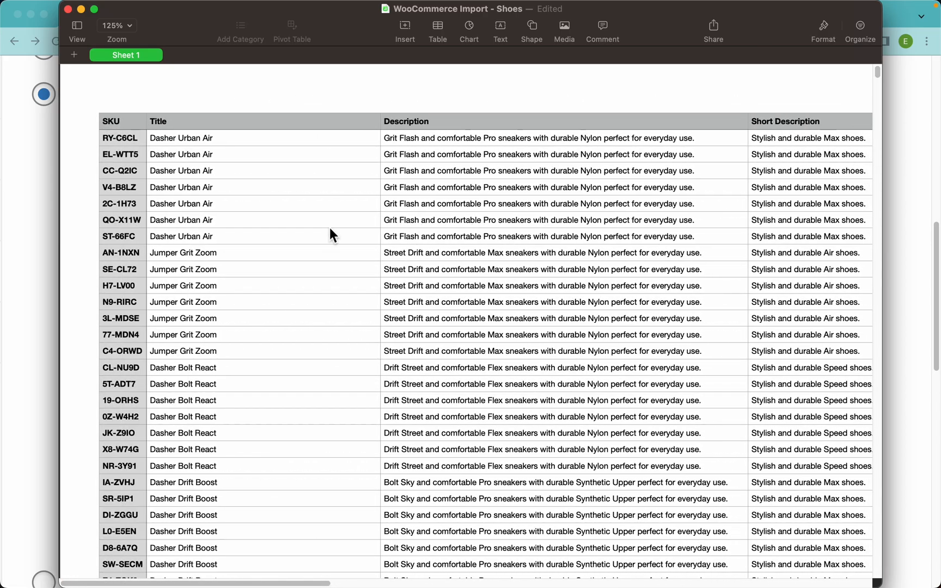
click(176, 142)
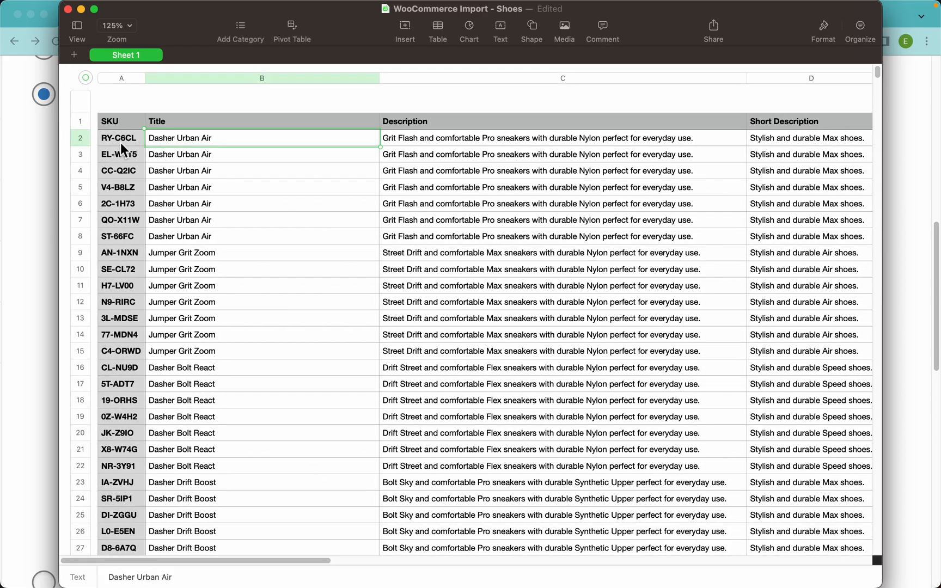
Step: Select the titles of all Dasher Urban Air rows and examine their description, price, stock and category columns
drag(212, 236, 196, 145)
scroll(500, 176, right, 10)
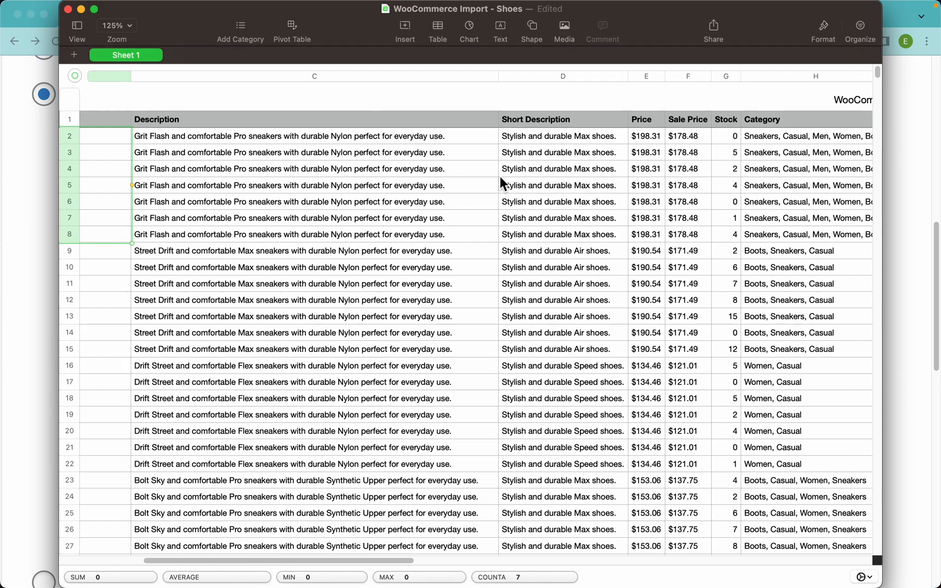
scroll(548, 180, left, 10)
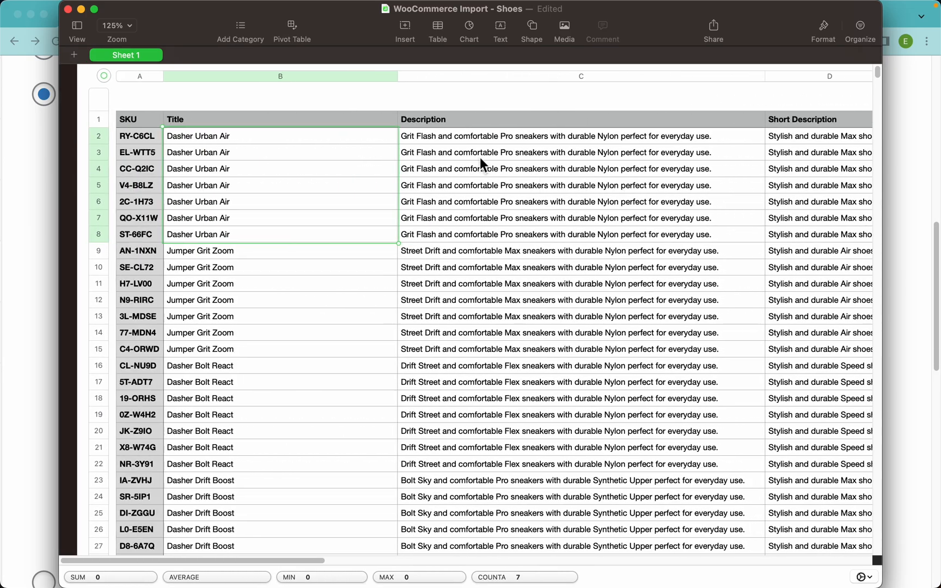
Step: Return to the import template in the browser and map the title element {title[1]} to the variations' Product Title
click(893, 221)
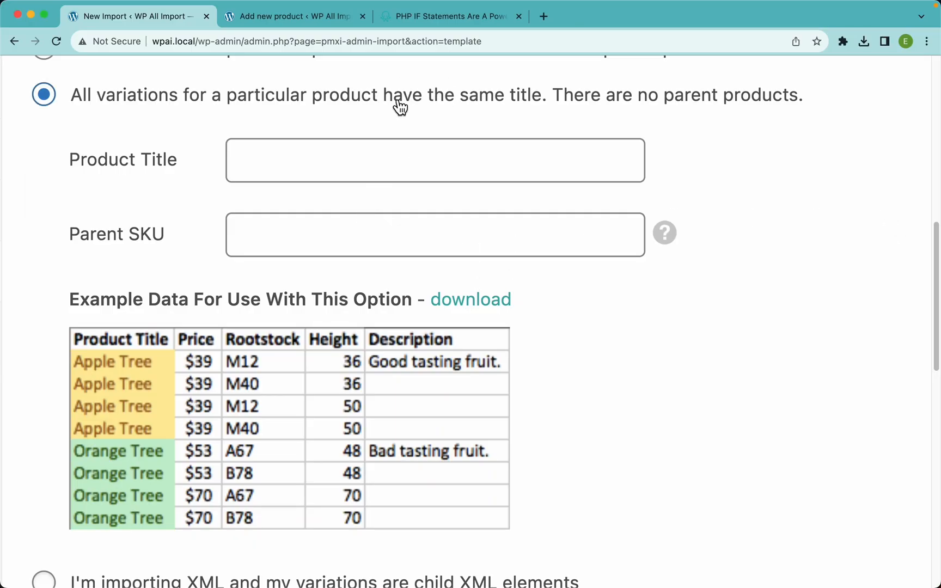
key(super+minus)
key(super+minus)
key(super+minus)
key(super+minus)
key(super+minus)
scroll(302, 143, up, 3)
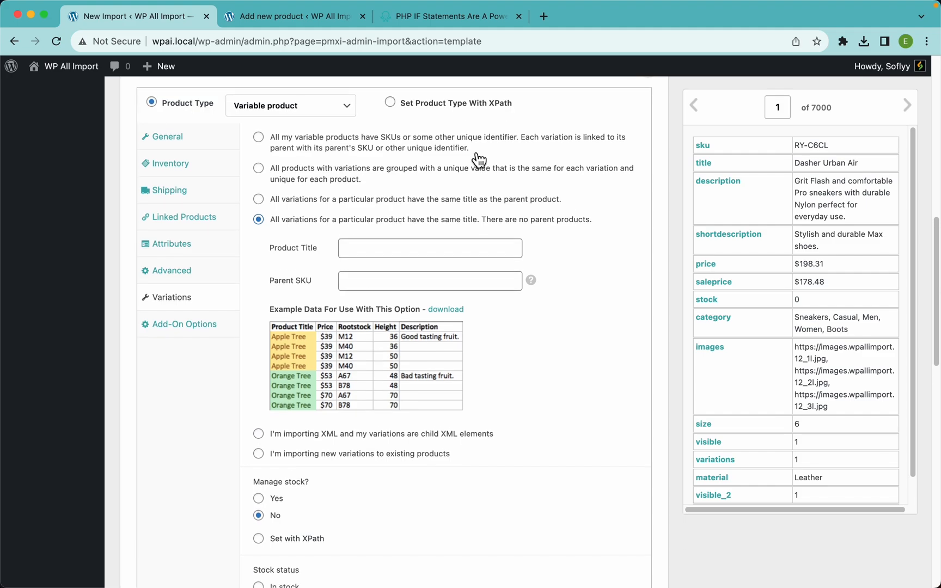
drag(708, 175, 420, 246)
Step: Check the help note for the empty Parent SKU field and the SKU mapping in the General settings
click(384, 282)
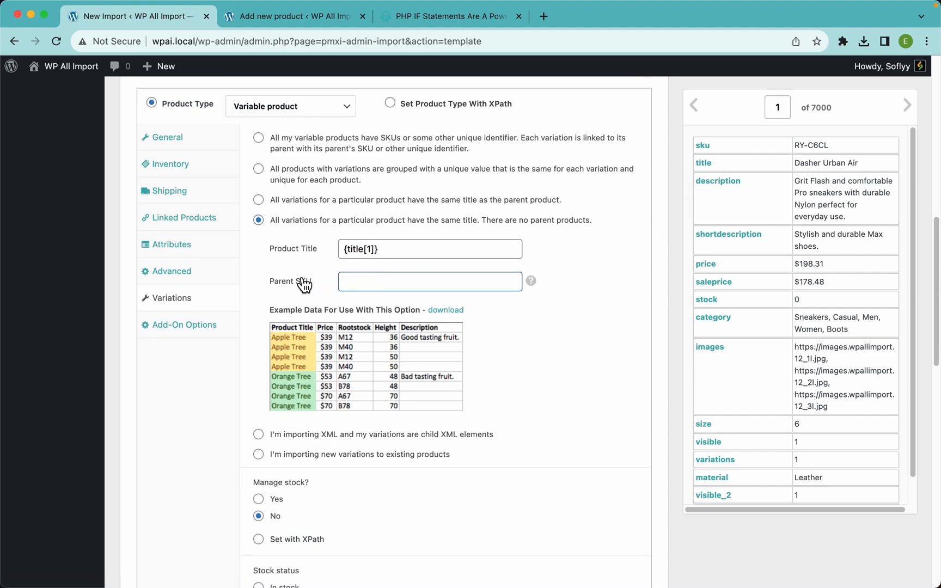
mouse_move(533, 287)
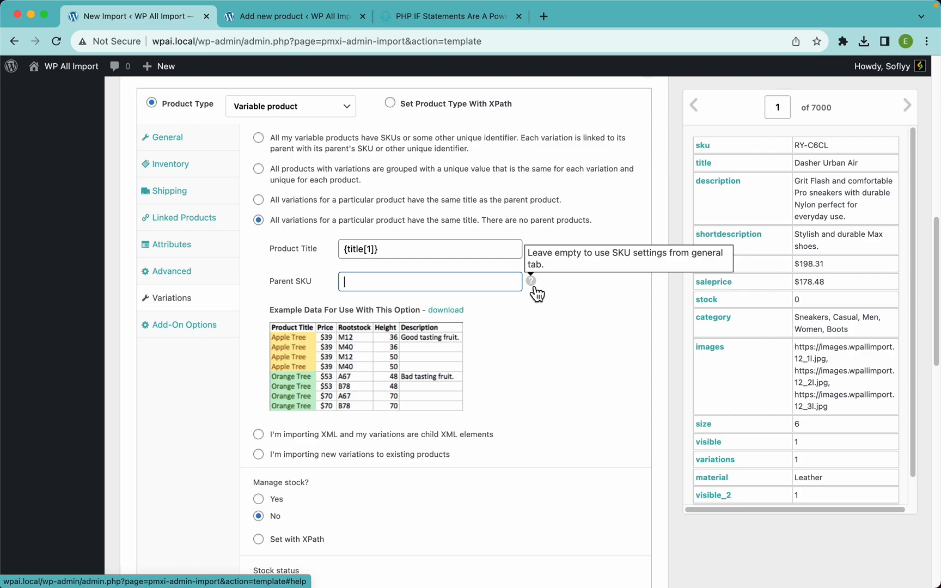
click(185, 139)
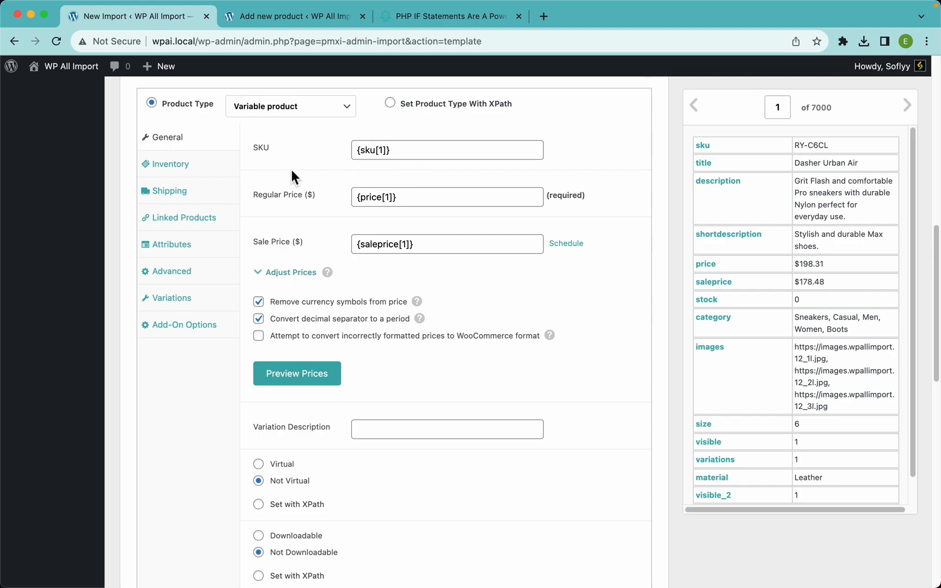
Step: In the Variations settings, enable Manage stock and map the stock element {stock[1]} to Stock Qty
click(185, 302)
scroll(501, 306, down, 5)
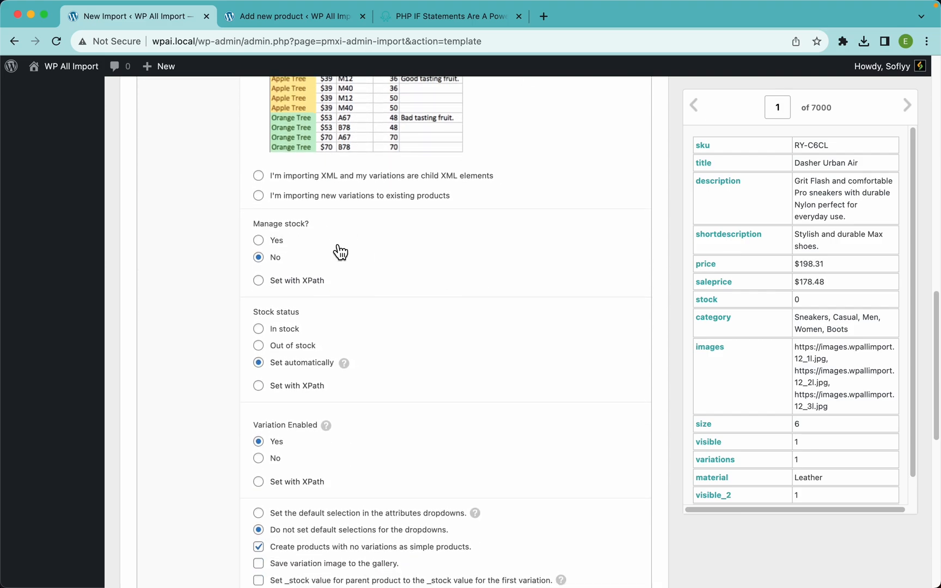
click(258, 240)
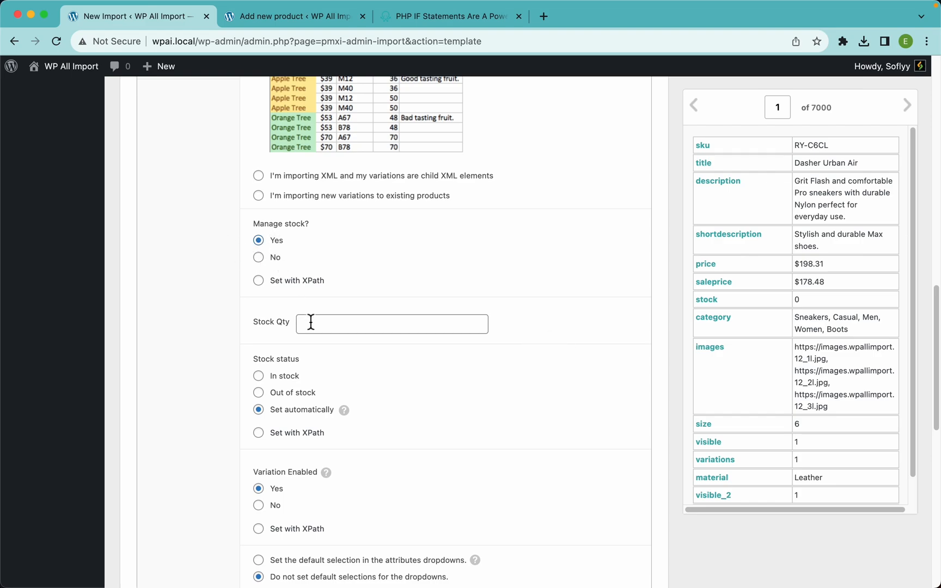
drag(708, 308, 437, 321)
scroll(420, 372, down, 3)
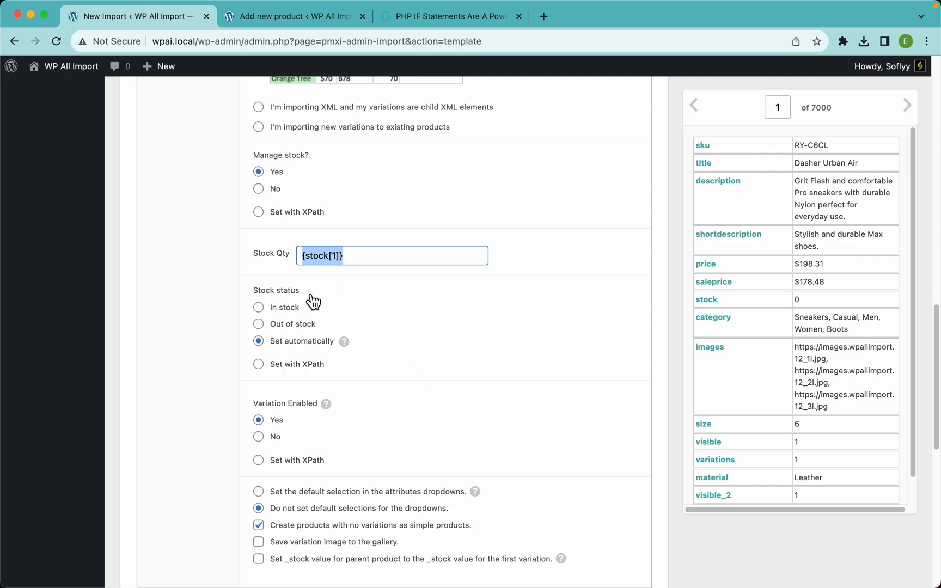
Step: Review the automatic stock status help, remaining variation options, and the General, Inventory, Shipping, Linked Products and Attributes settings
mouse_move(350, 348)
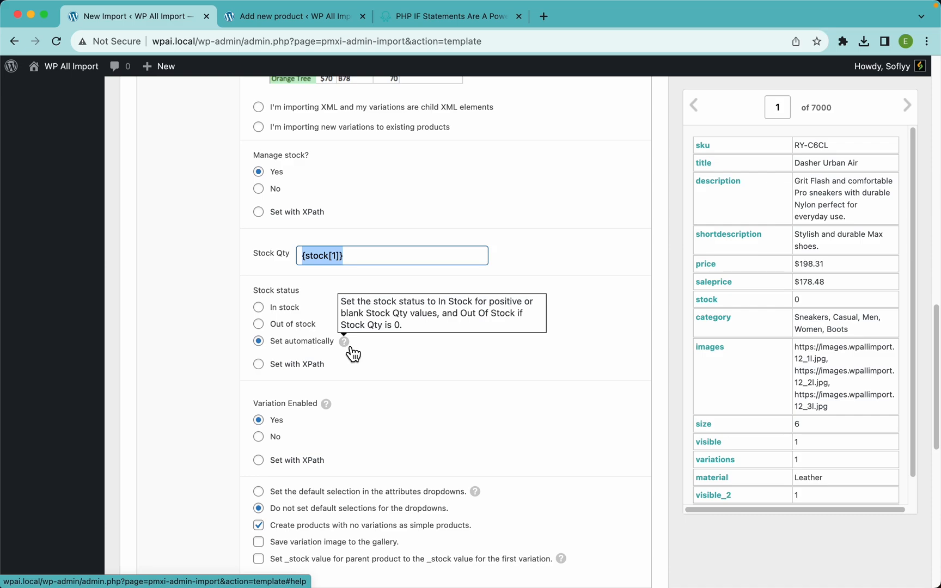
scroll(435, 368, down, 5)
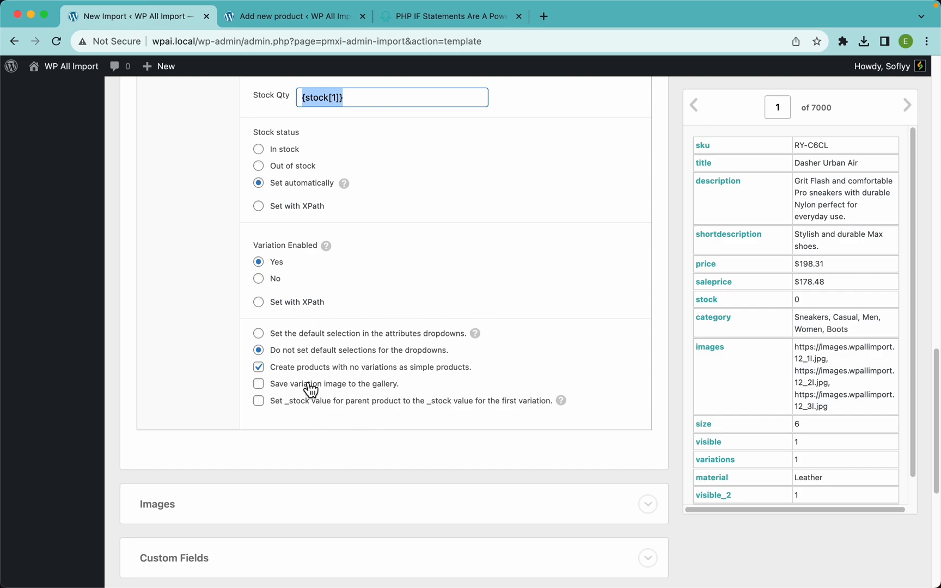
scroll(455, 285, up, 10)
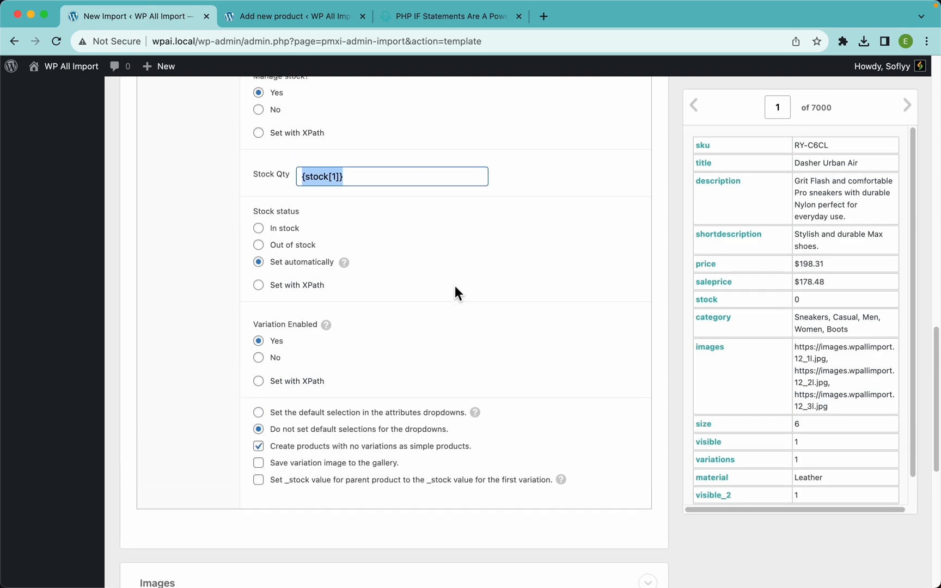
scroll(455, 285, down, 4)
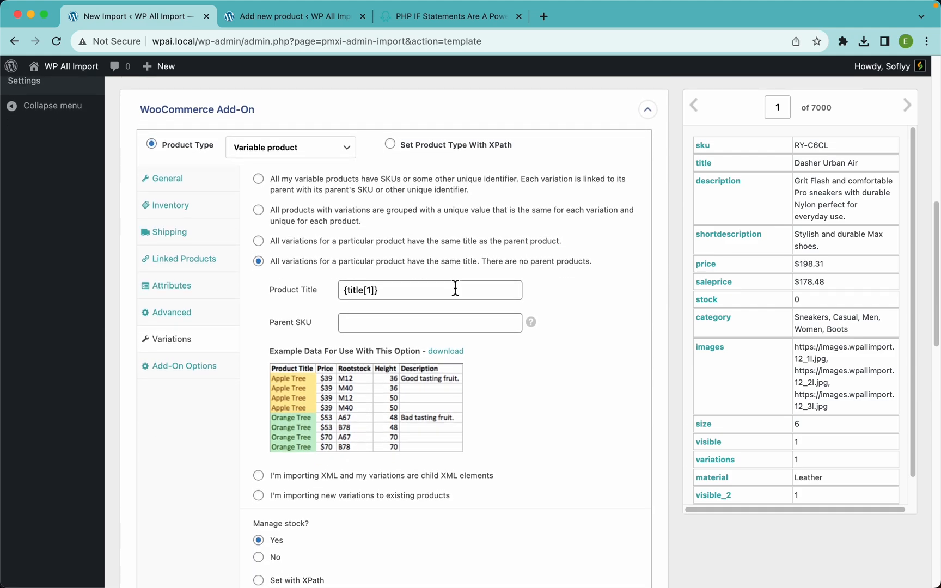
click(203, 190)
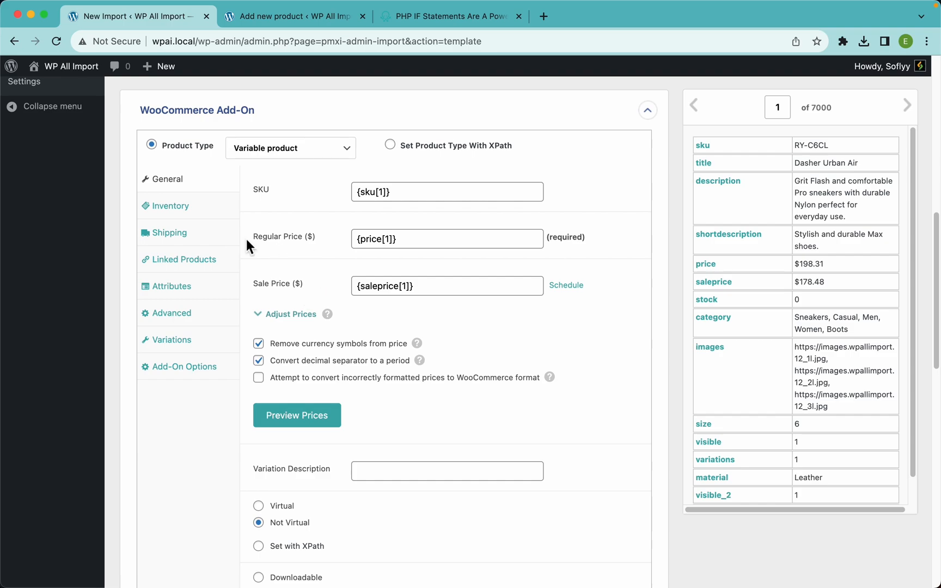
click(192, 214)
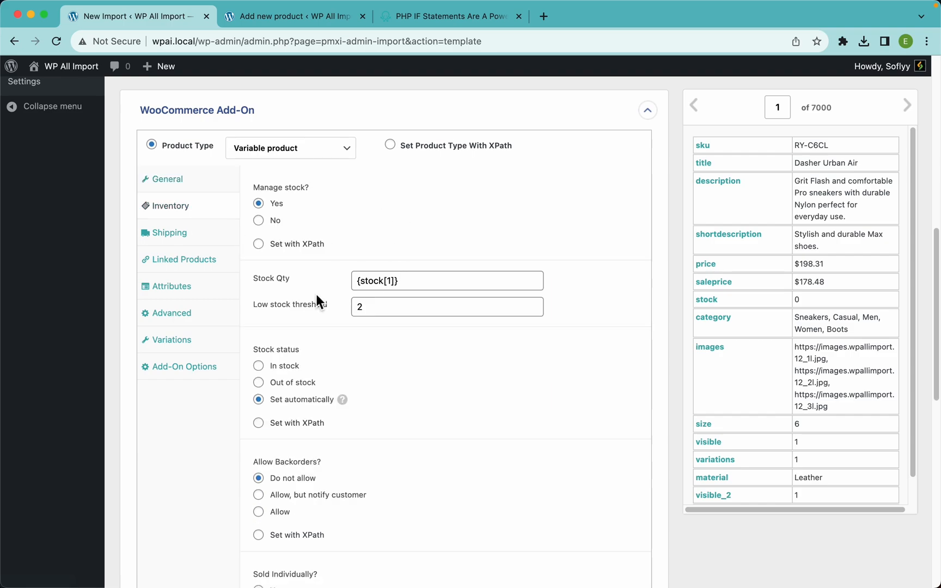
click(184, 239)
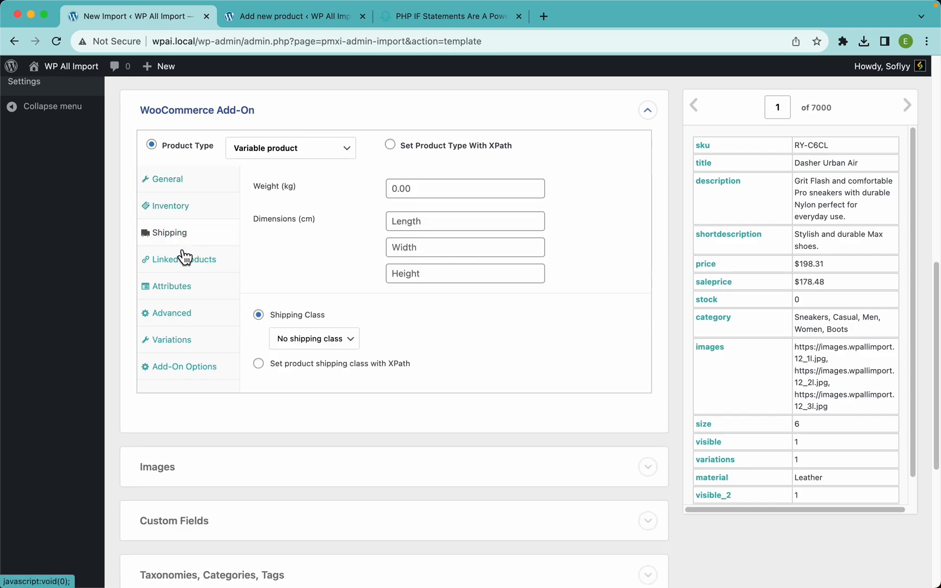
click(184, 256)
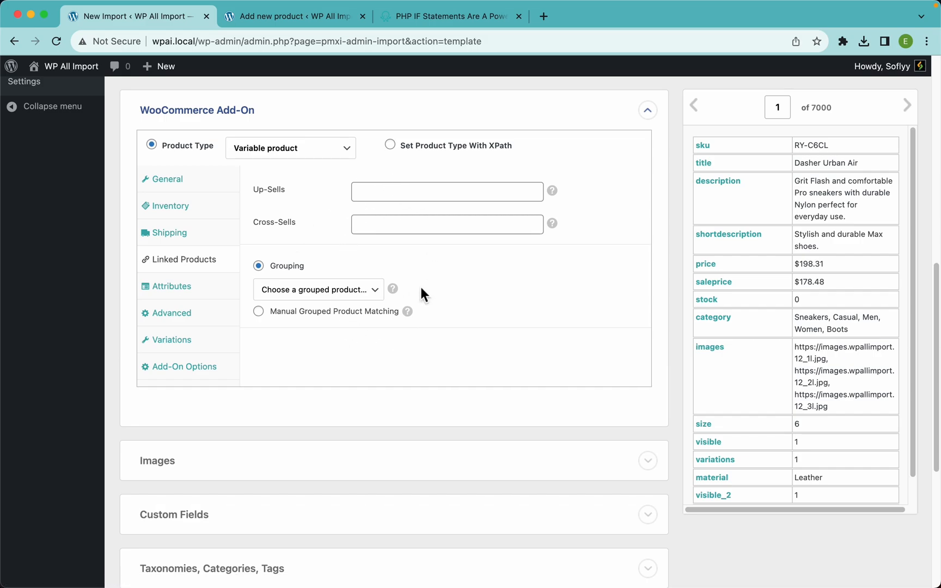
click(203, 286)
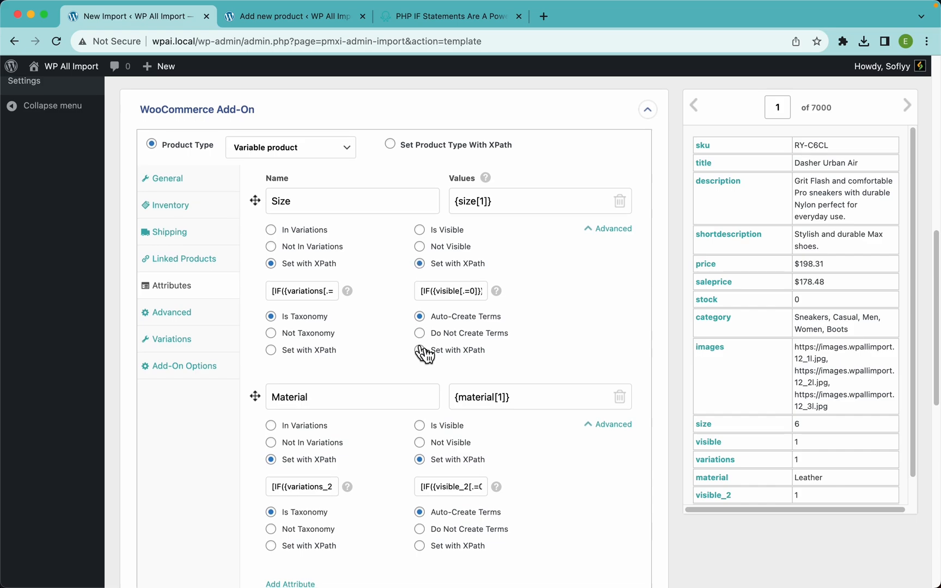
scroll(422, 352, down, 3)
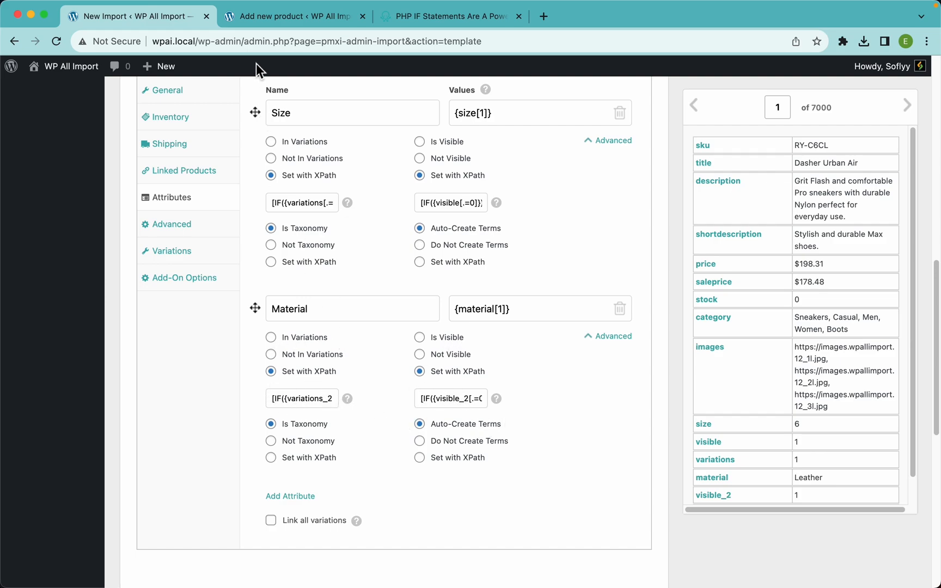
Step: Switch to the WP All Import documentation and open the Code Snippets page from its Developers section
click(409, 18)
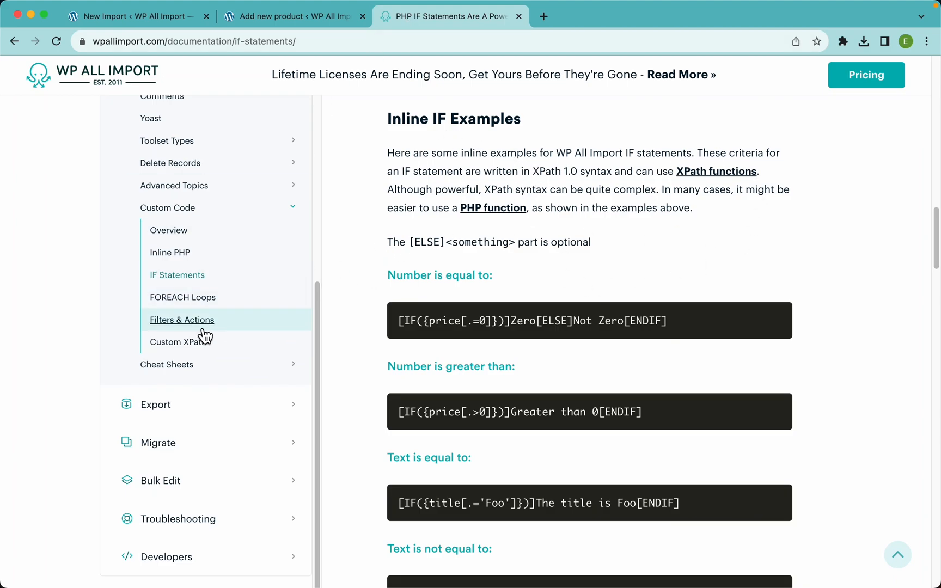
scroll(219, 292, up, 6)
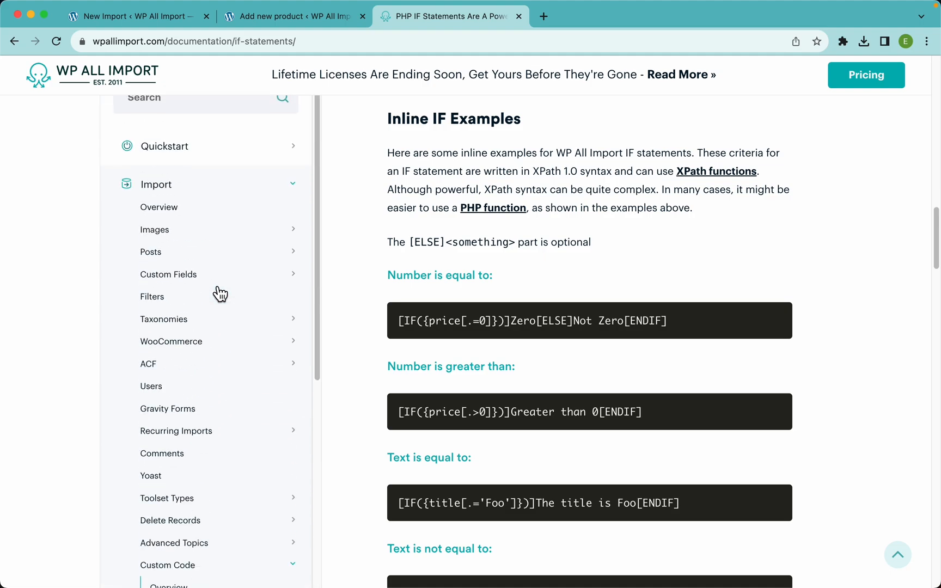
scroll(210, 273, down, 6)
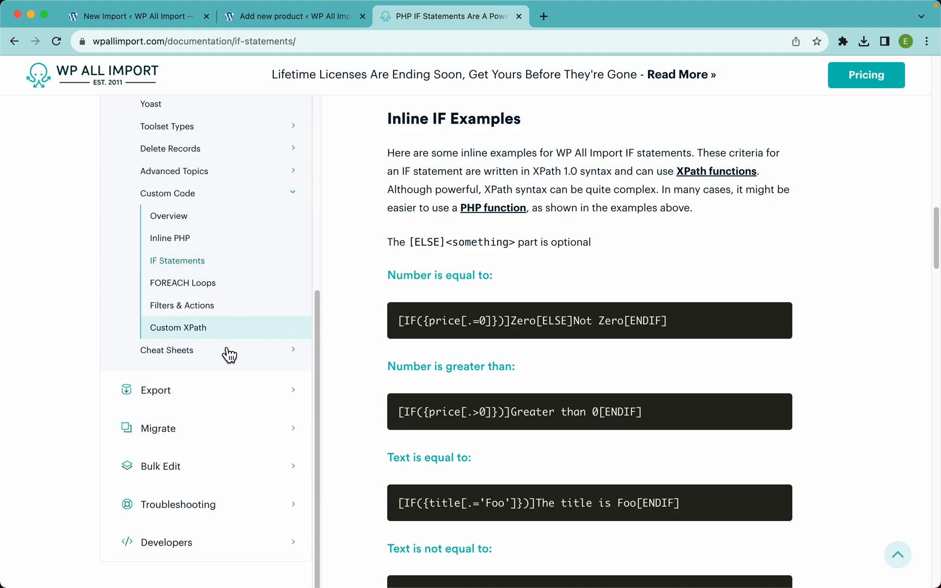
scroll(189, 408, down, 1)
click(190, 543)
scroll(213, 473, down, 3)
click(190, 475)
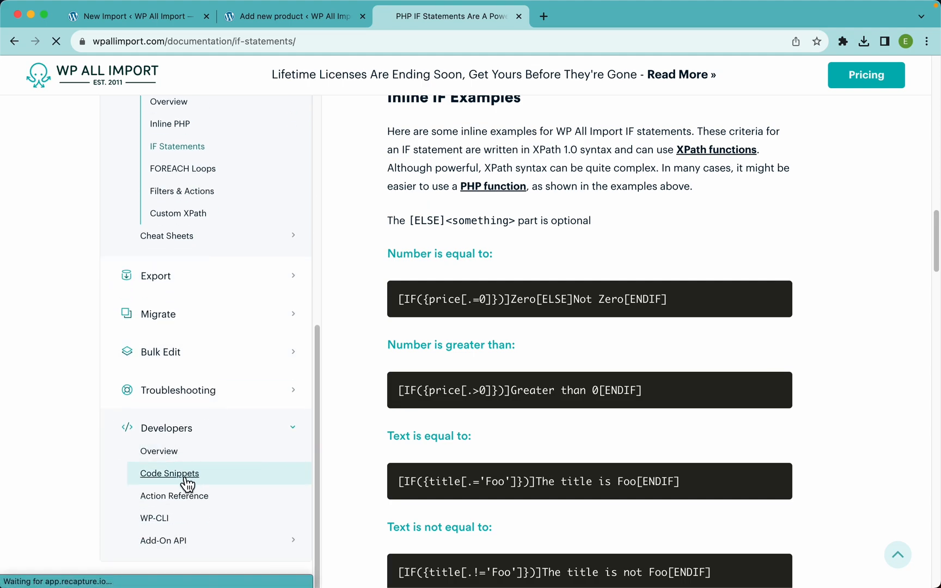
Step: Look through the Code Snippets table of contents for imports, exports, custom fields and images
scroll(696, 472, down, 3)
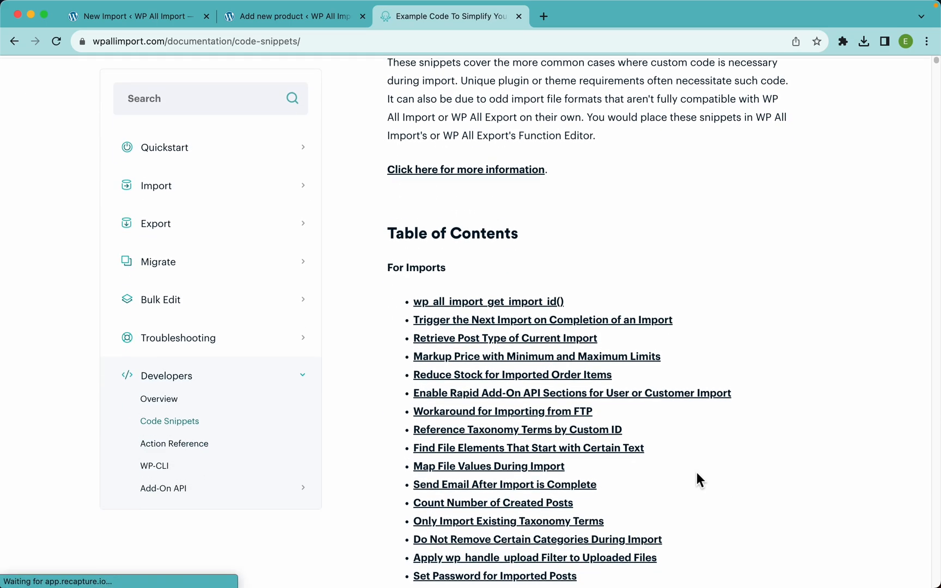
scroll(646, 432, down, 8)
scroll(574, 344, down, 15)
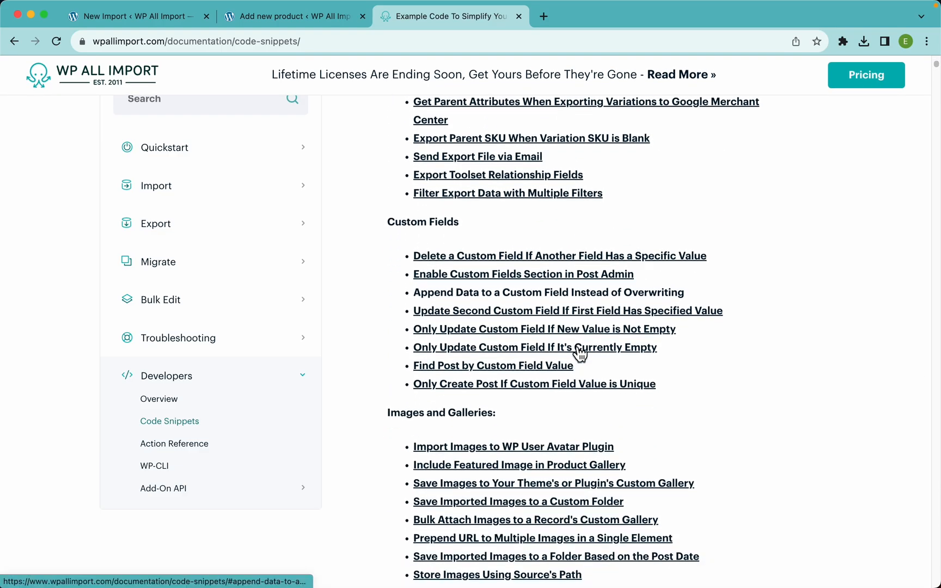
scroll(574, 344, down, 7)
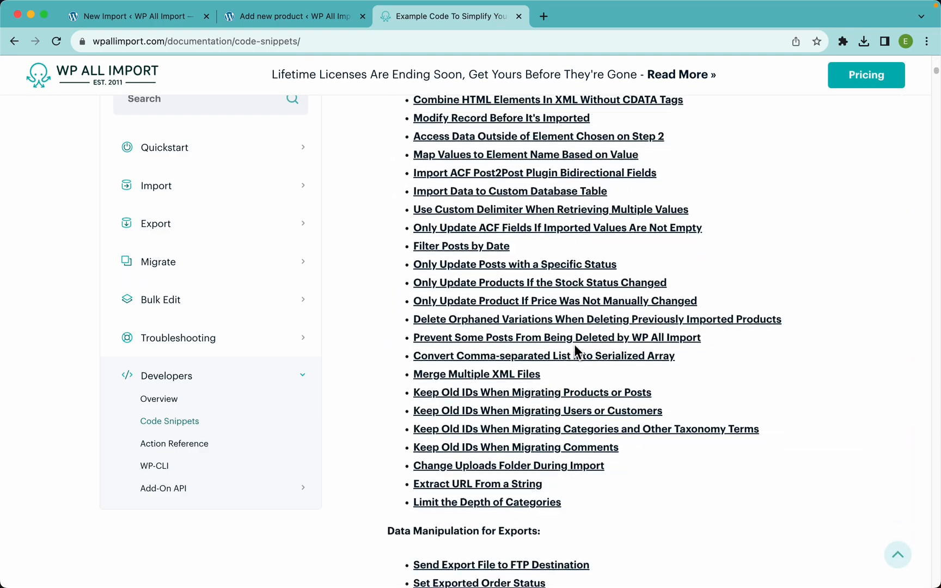
scroll(574, 344, up, 20)
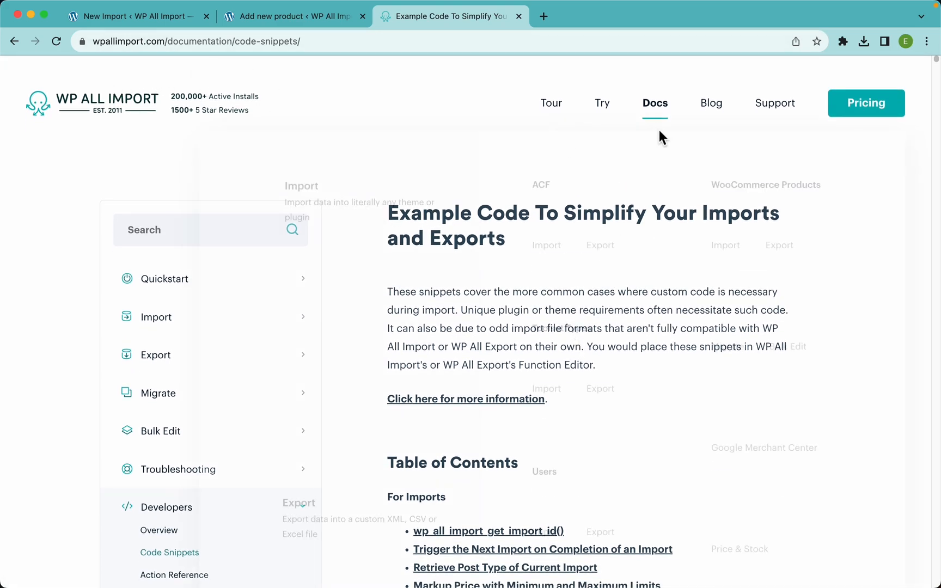
scroll(496, 311, down, 2)
click(136, 16)
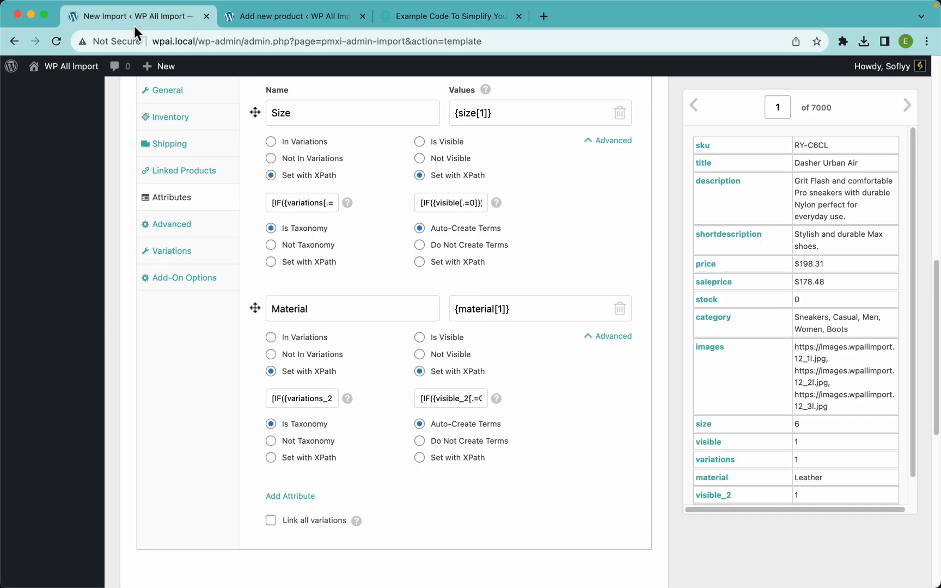
click(442, 17)
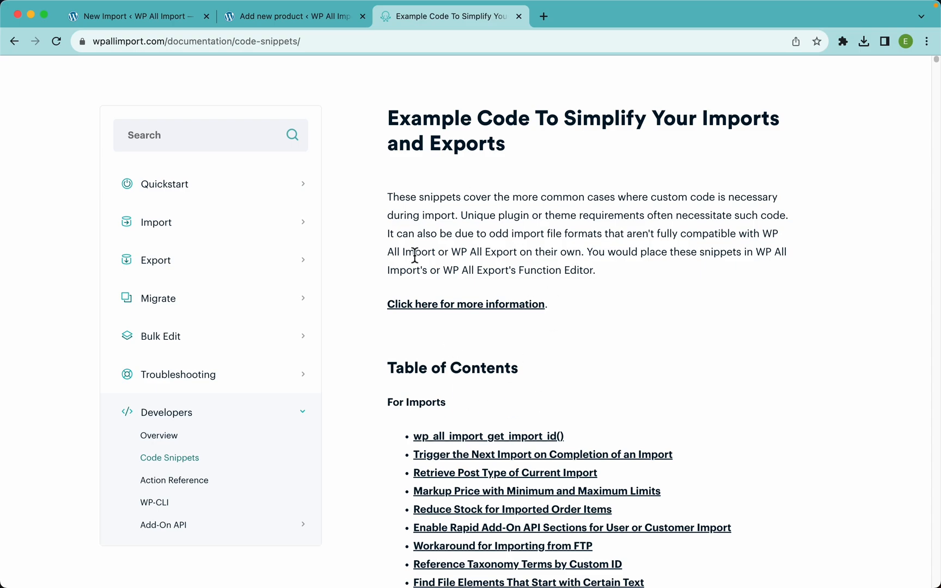
click(139, 24)
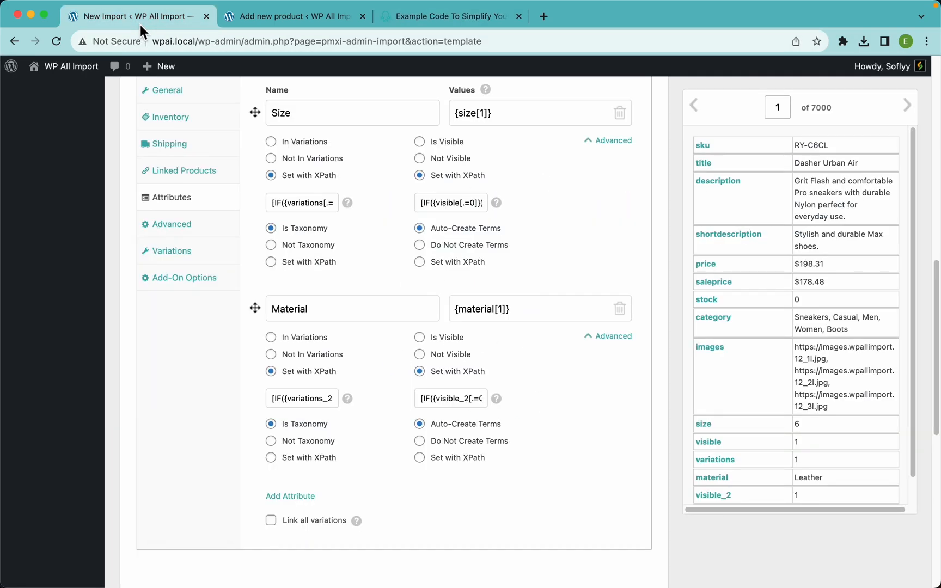
click(444, 28)
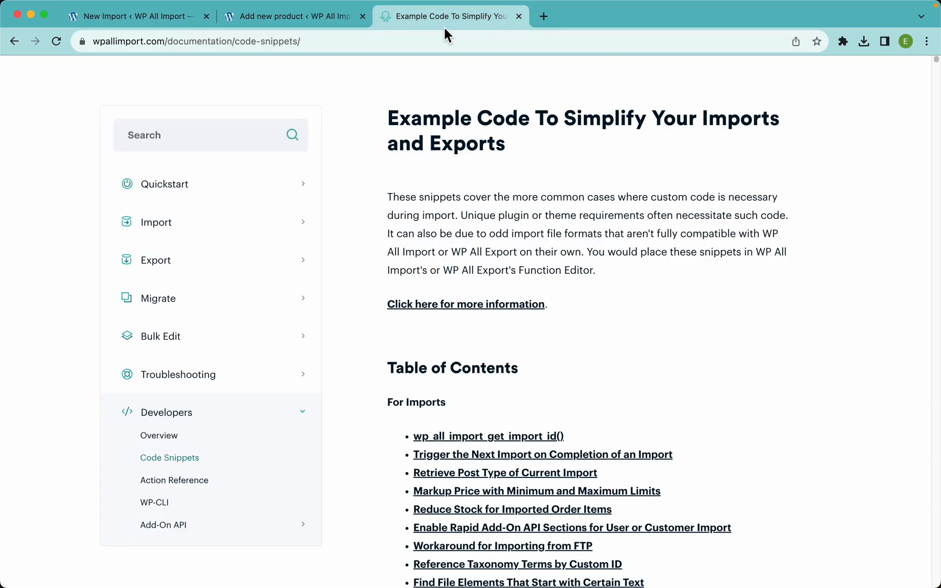
Step: Open the Support page linked at the end of the documentation page and view its contact form
drag(935, 66, 938, 587)
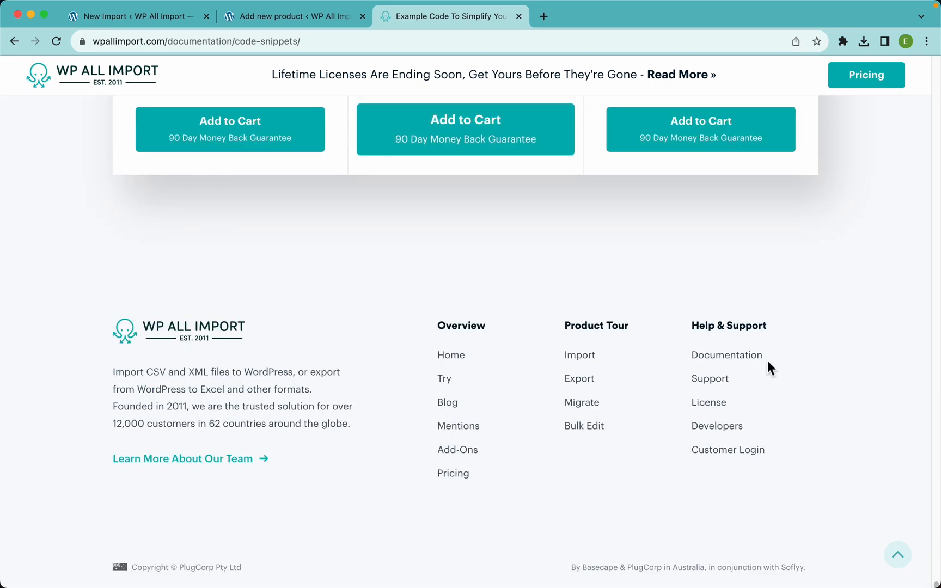
click(713, 383)
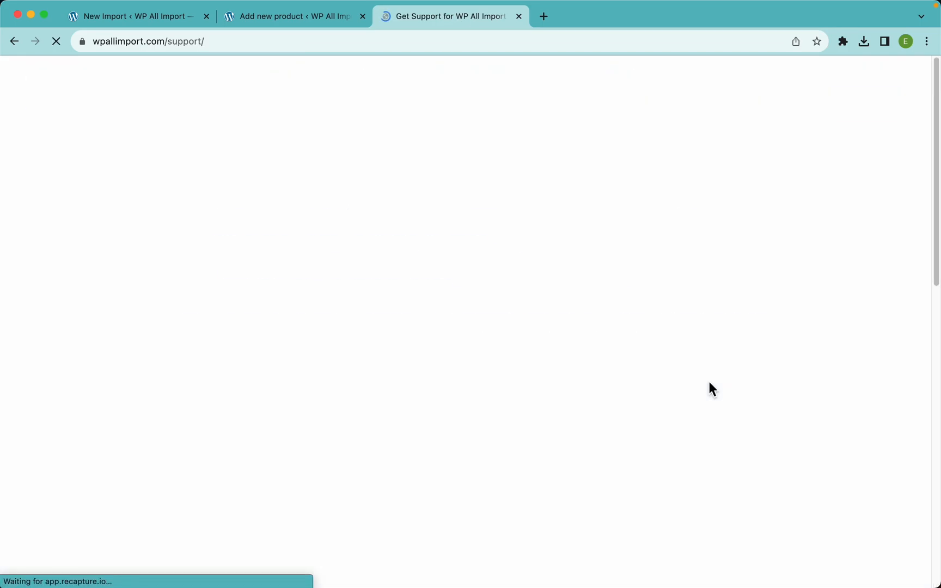
scroll(484, 349, down, 5)
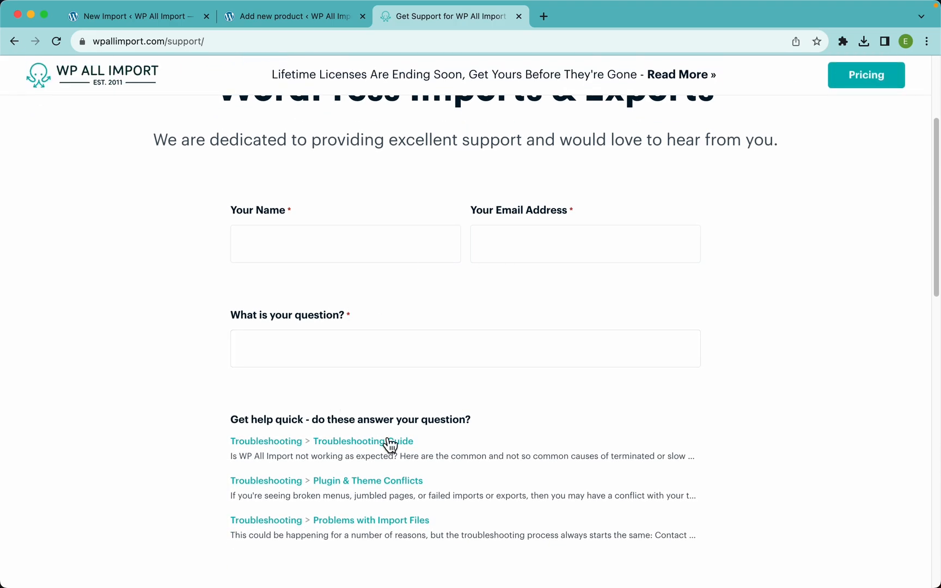
Step: Look through the rest of the support form, and return to the import template's Variations settings
scroll(419, 272, down, 10)
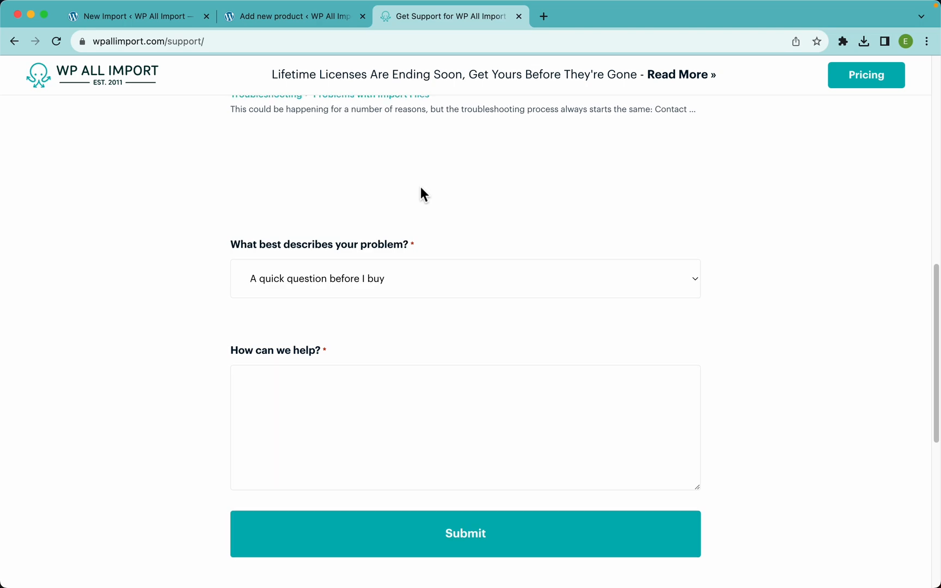
scroll(421, 187, up, 15)
click(159, 24)
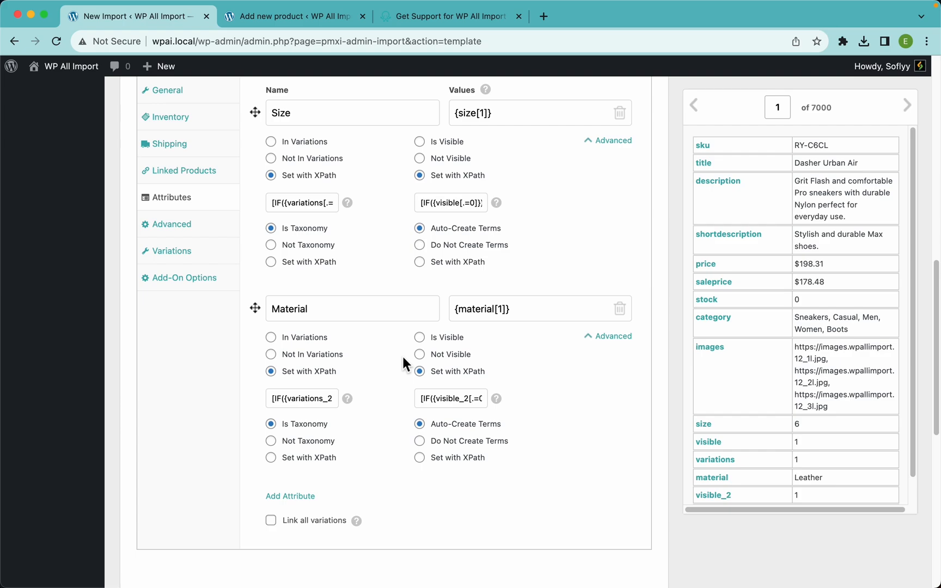
click(180, 252)
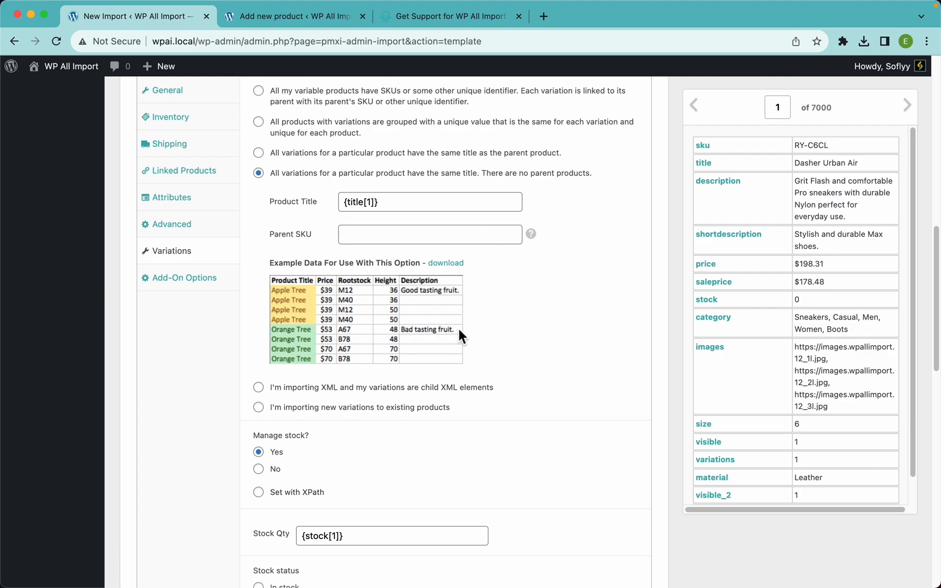
Step: Map the images column as {images[1]} to the URL field for downloading images hosted elsewhere
scroll(463, 462, down, 10)
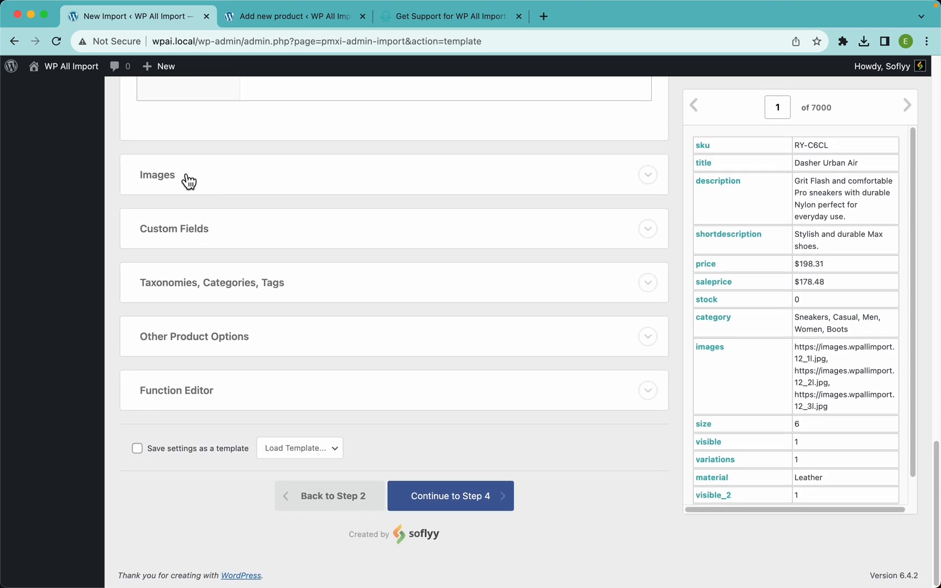
click(184, 181)
click(216, 269)
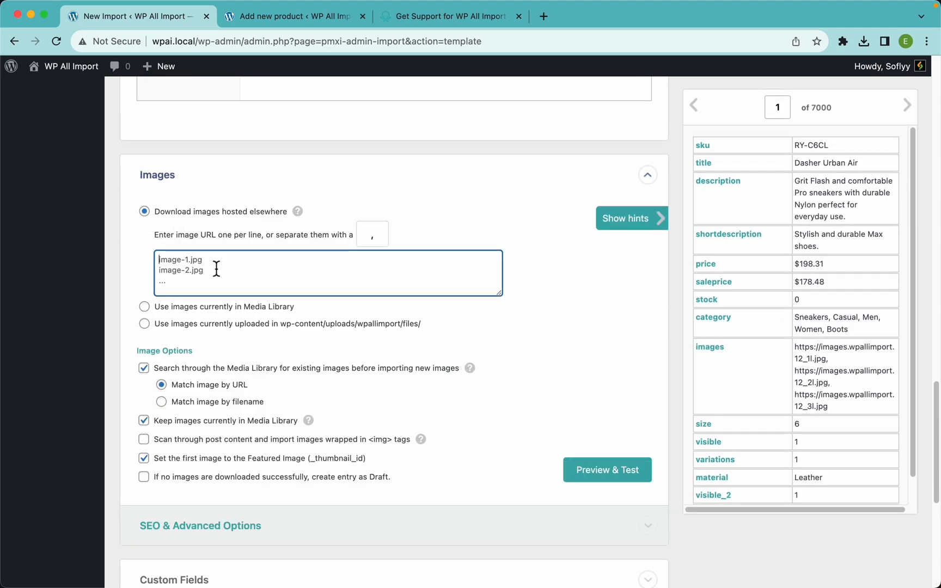
scroll(851, 351, up, 5)
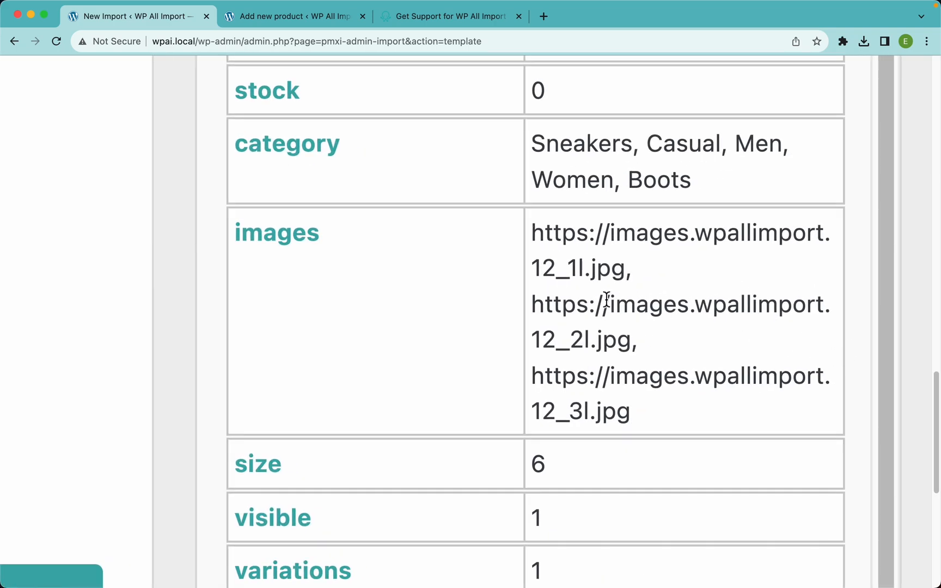
drag(625, 270, 524, 235)
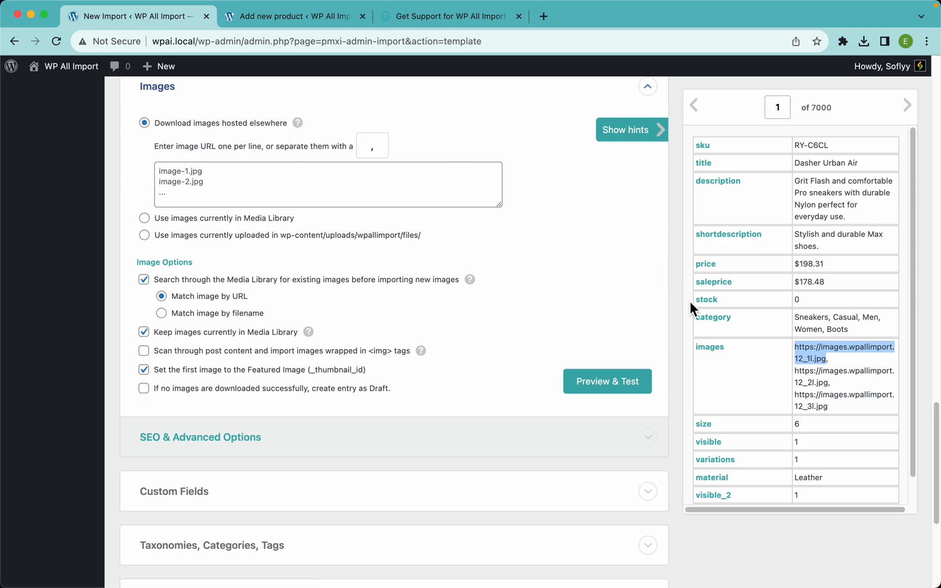
drag(712, 354, 389, 181)
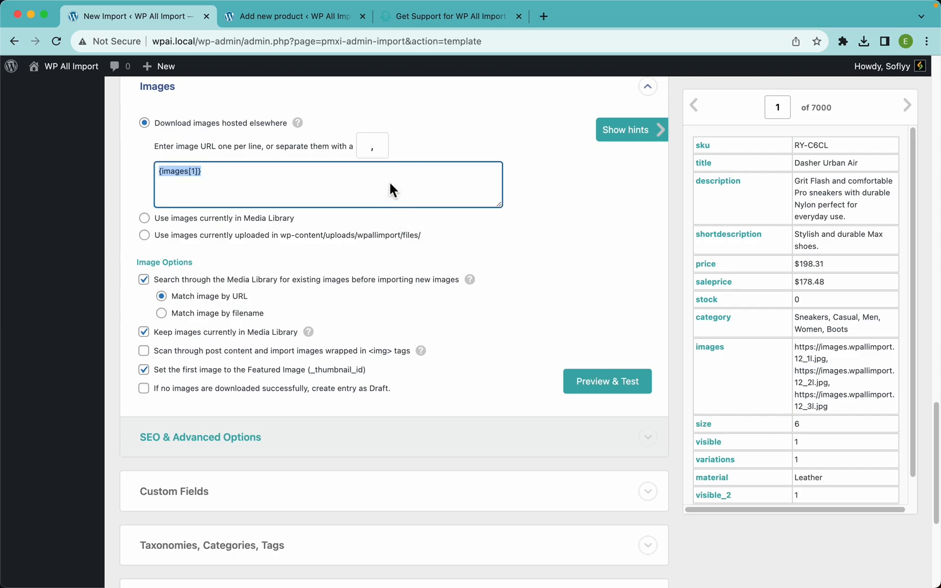
click(433, 183)
click(385, 149)
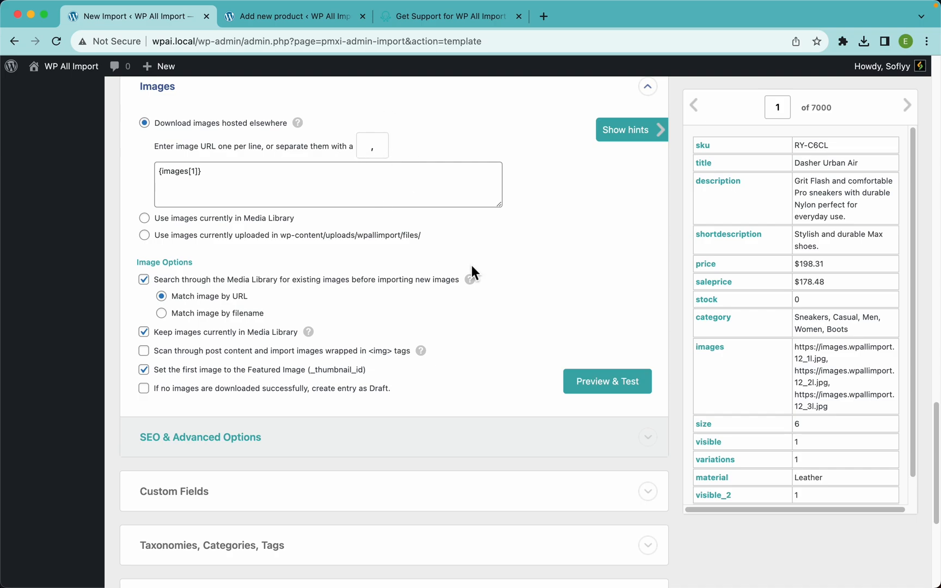
Step: Check how the record's image URLs are separated, and set the image URL separator to a comma
scroll(807, 381, up, 5)
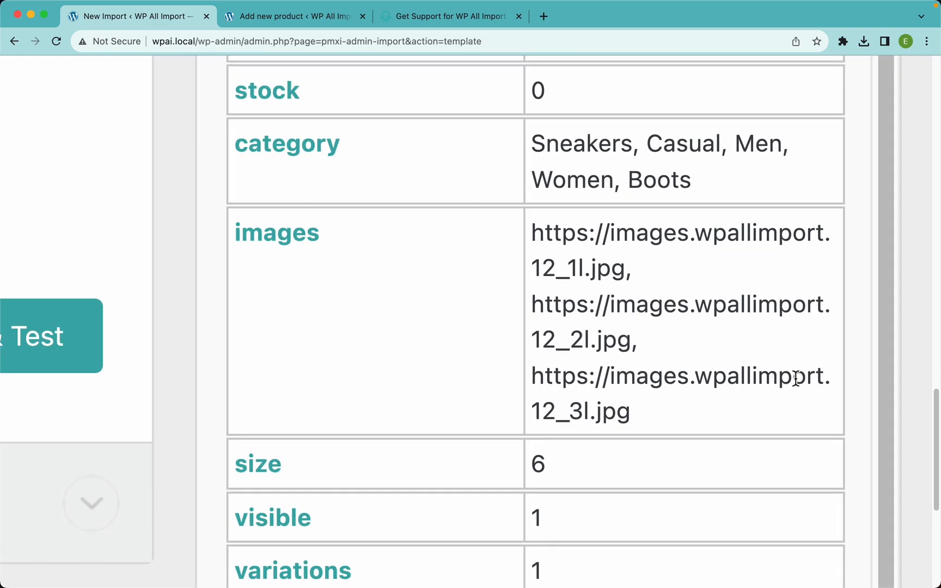
double_click(630, 272)
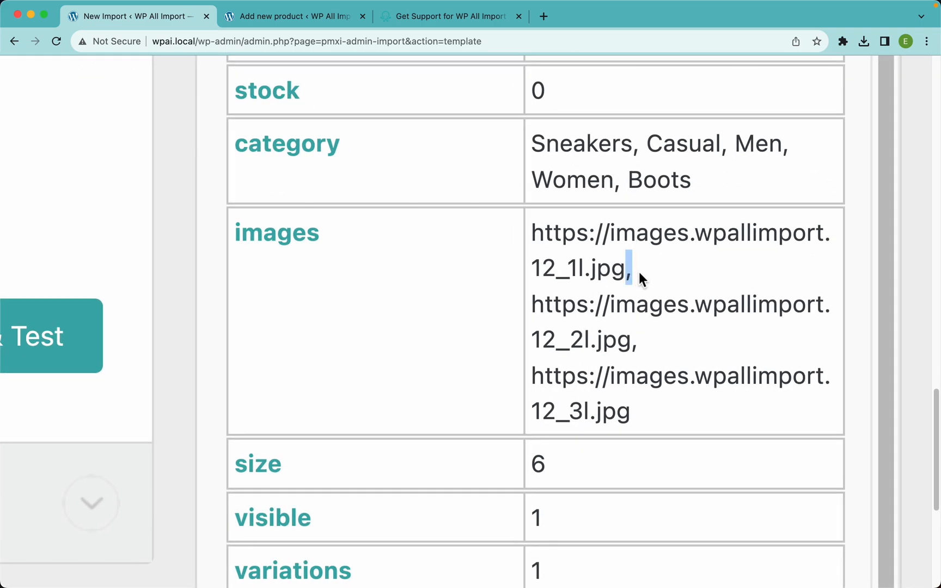
double_click(634, 349)
scroll(506, 300, down, 5)
double_click(371, 202)
text(;)
key(BackSpace)
text(,)
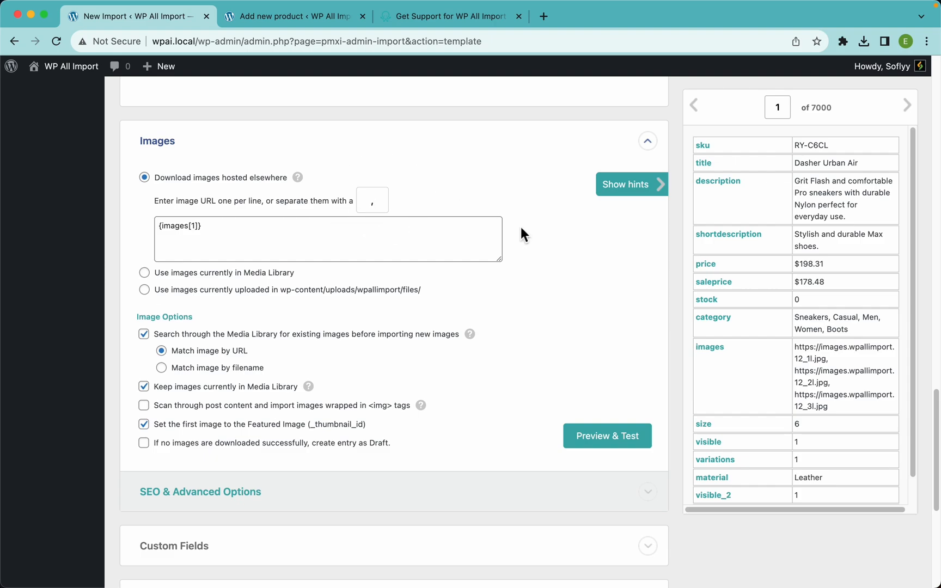
Step: Preview the first record's images and run the image download test
click(616, 438)
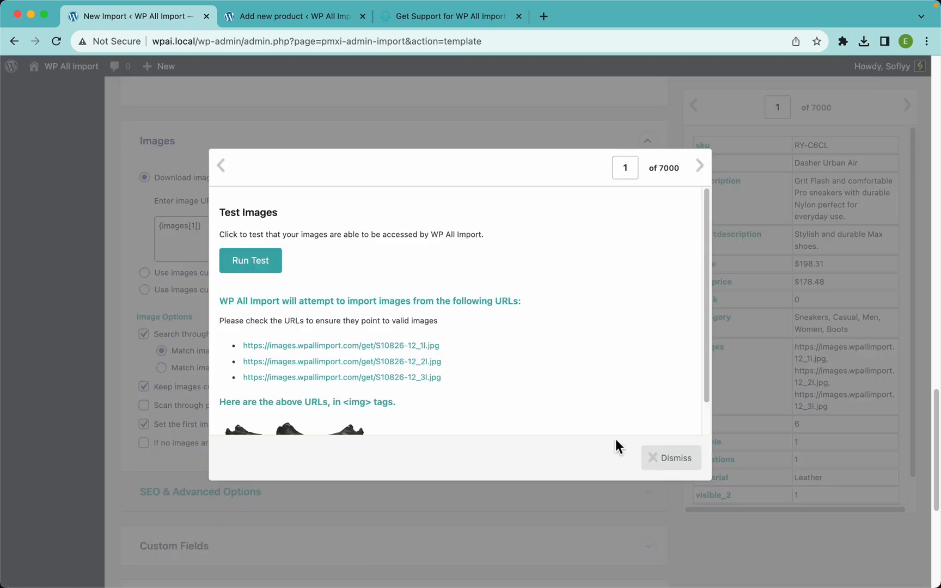
scroll(503, 324, down, 2)
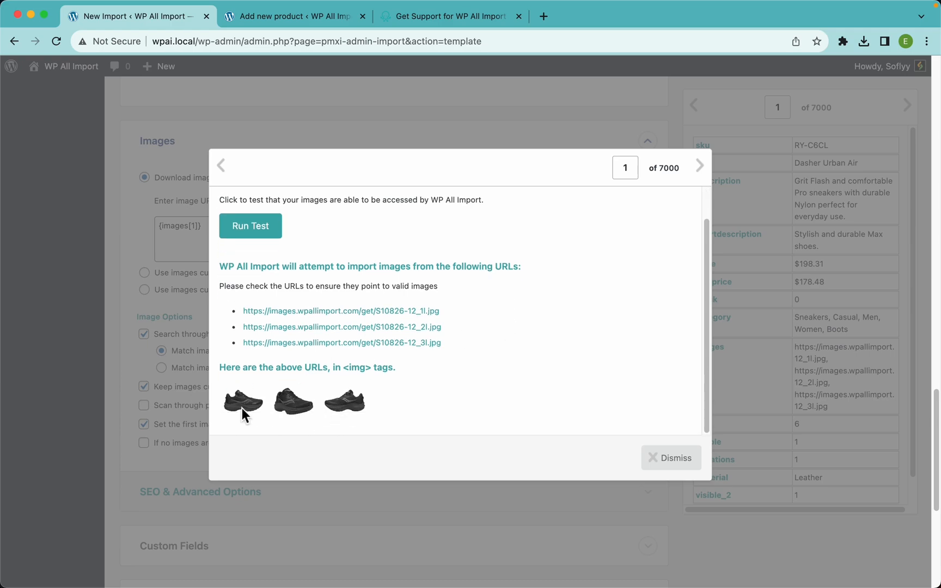
scroll(326, 335, up, 2)
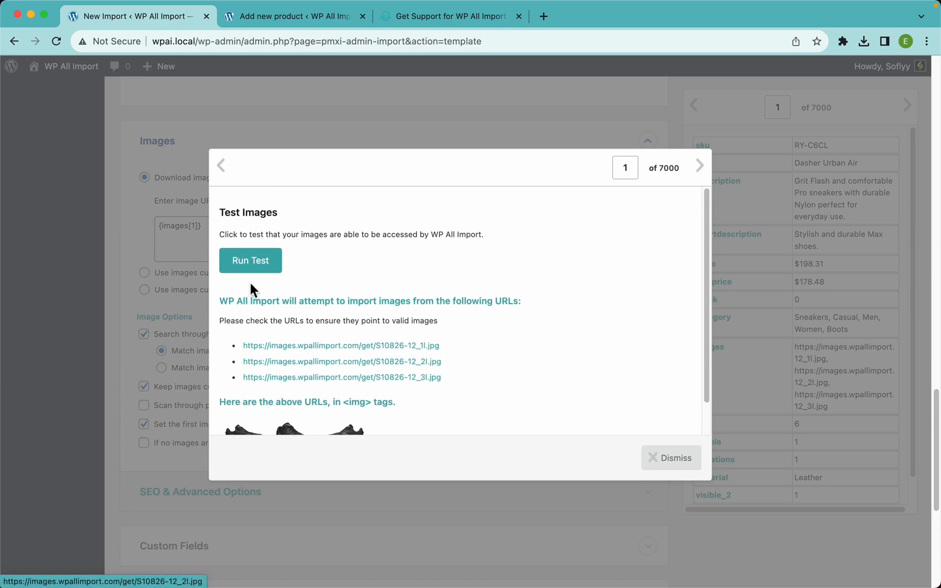
click(262, 275)
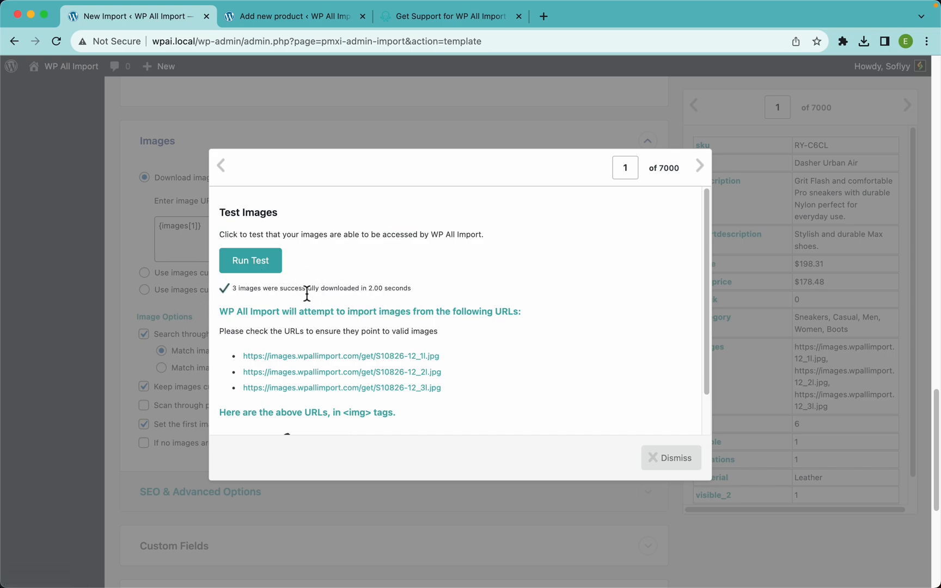
click(663, 458)
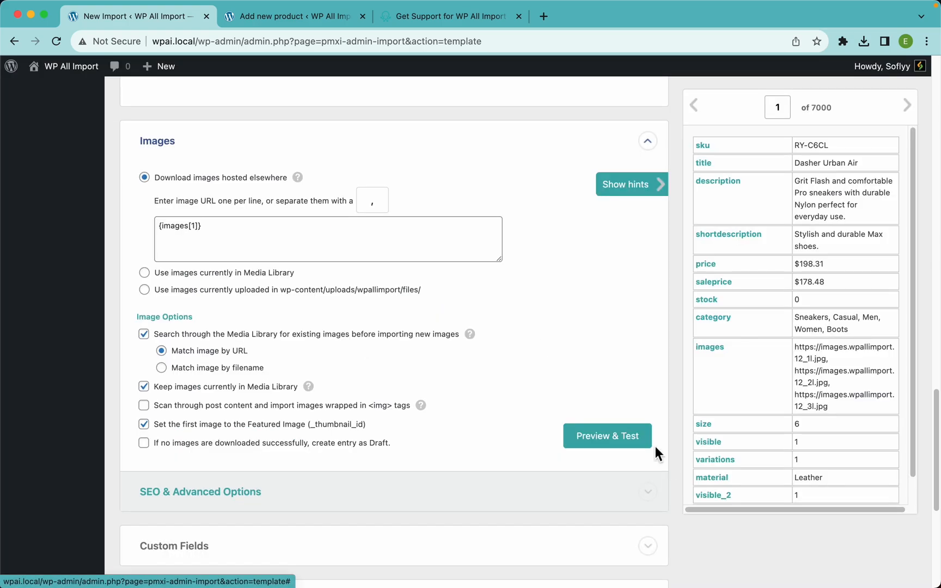
Step: Review the image options, the media library search help and the Custom Fields section
scroll(479, 305, down, 5)
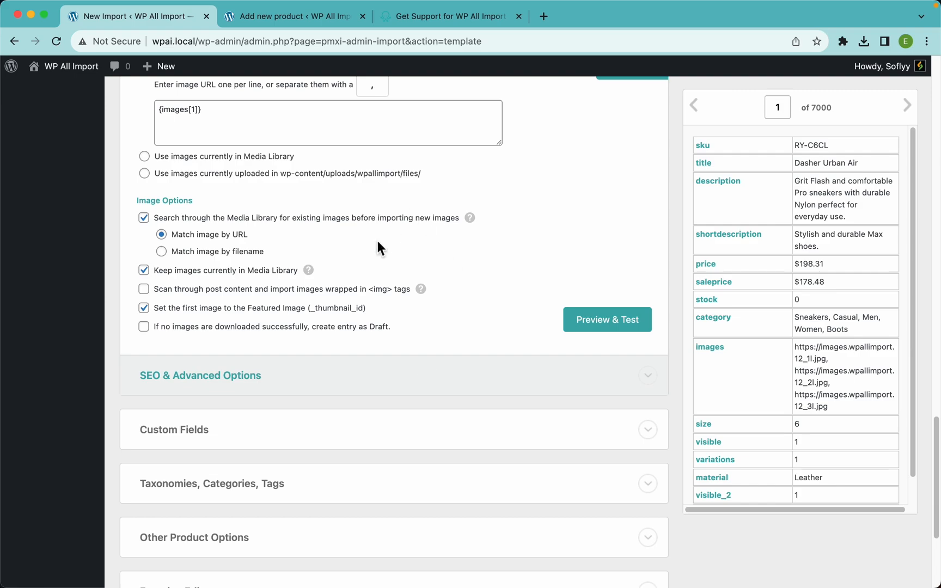
mouse_move(475, 223)
scroll(315, 311, down, 5)
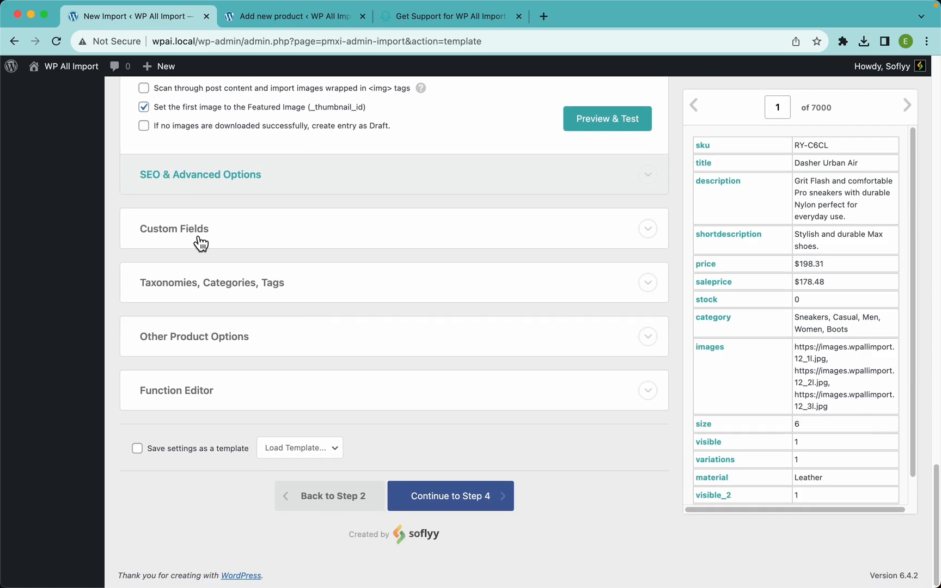
click(201, 244)
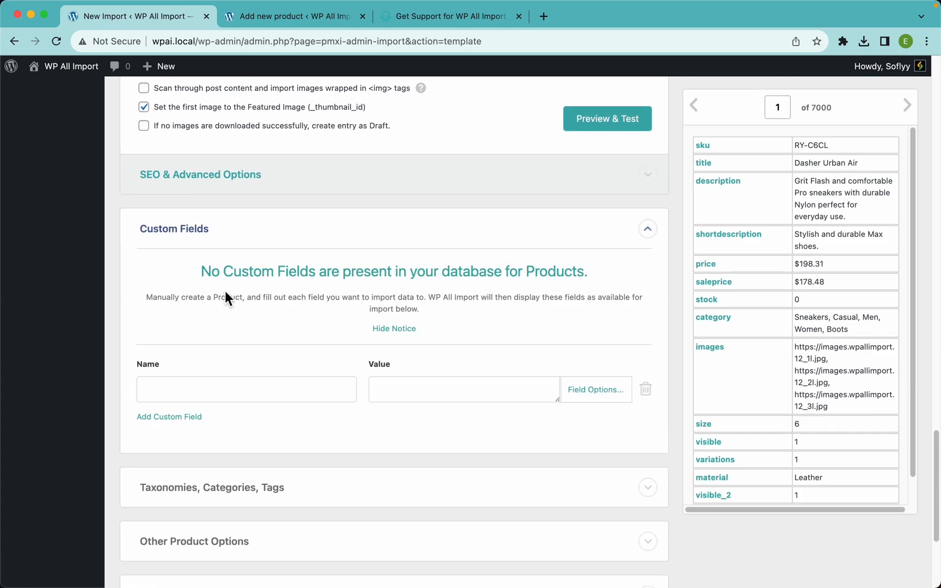
scroll(239, 289, down, 4)
Step: Enable product categories in the Taxonomies, Categories, Tags section
click(214, 299)
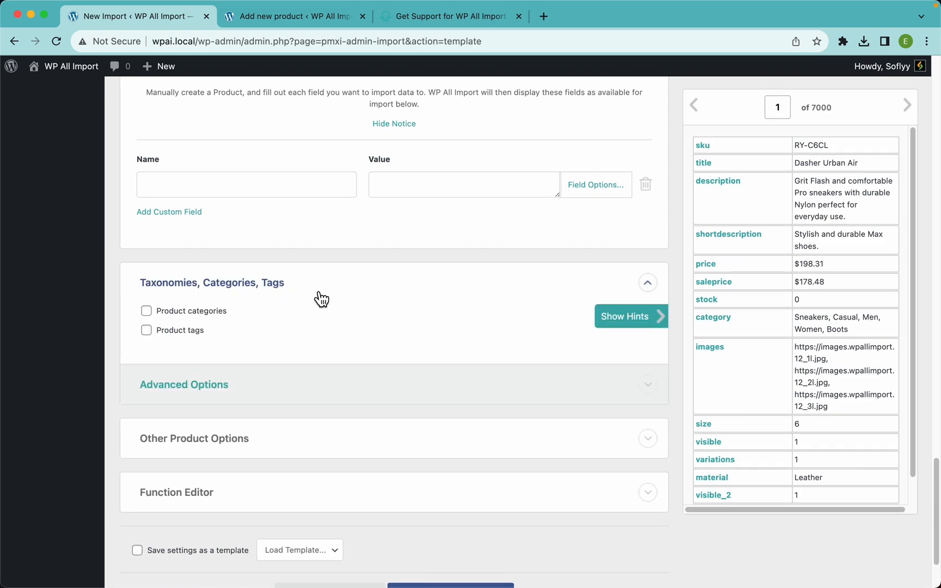
scroll(319, 297, down, 3)
click(206, 214)
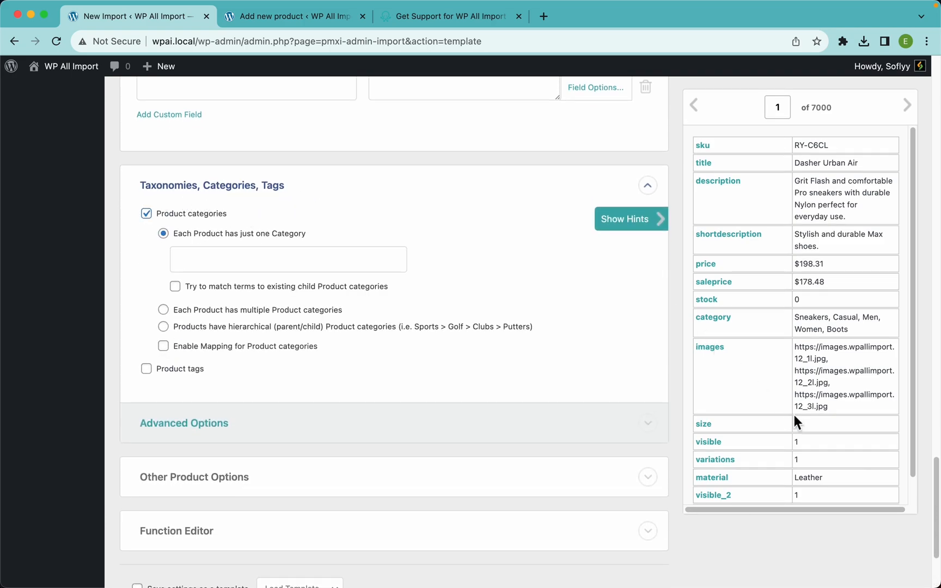
Step: Check the record's category list, then allow multiple product categories per product and map the category column as {category[1]}
scroll(777, 440, down, 1)
scroll(817, 303, up, 5)
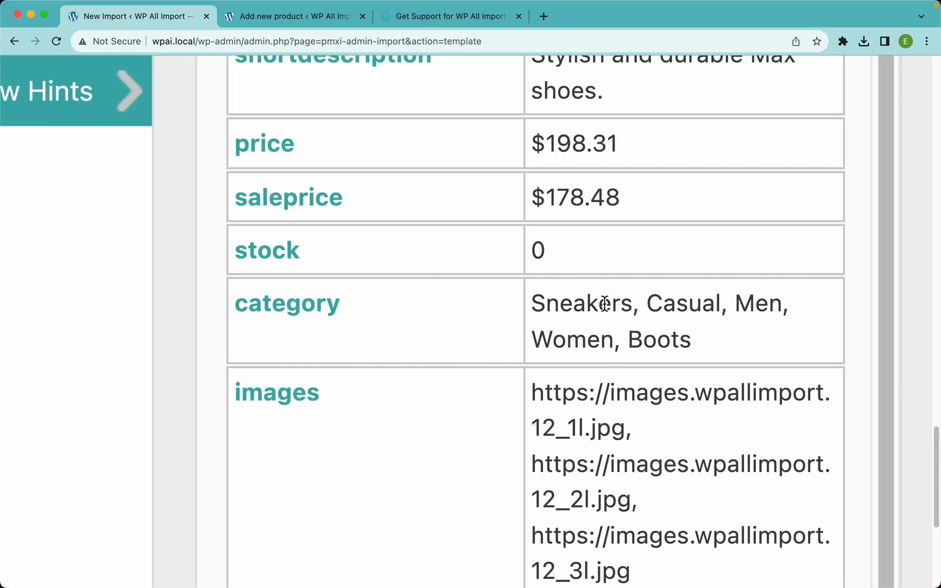
double_click(577, 302)
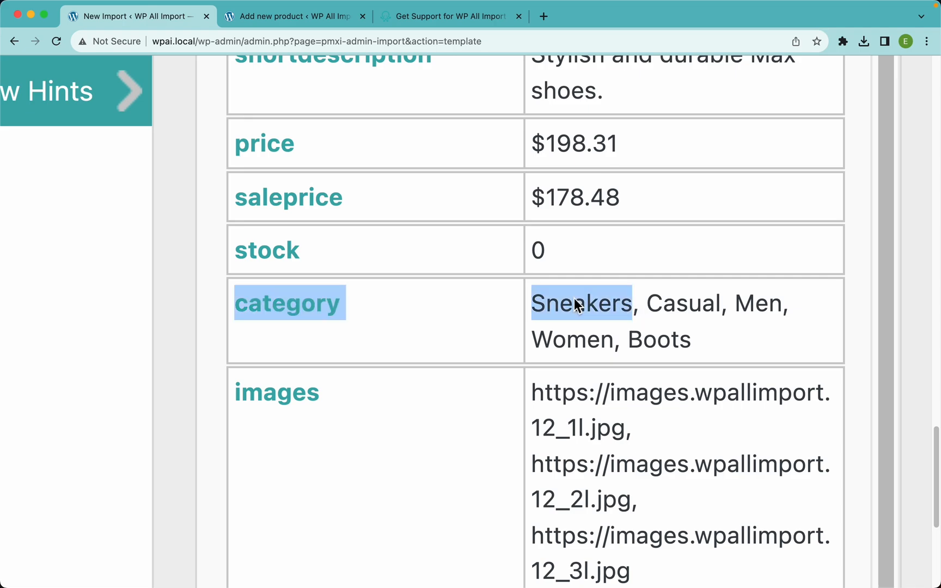
double_click(676, 304)
double_click(761, 305)
click(697, 327)
key(super+0)
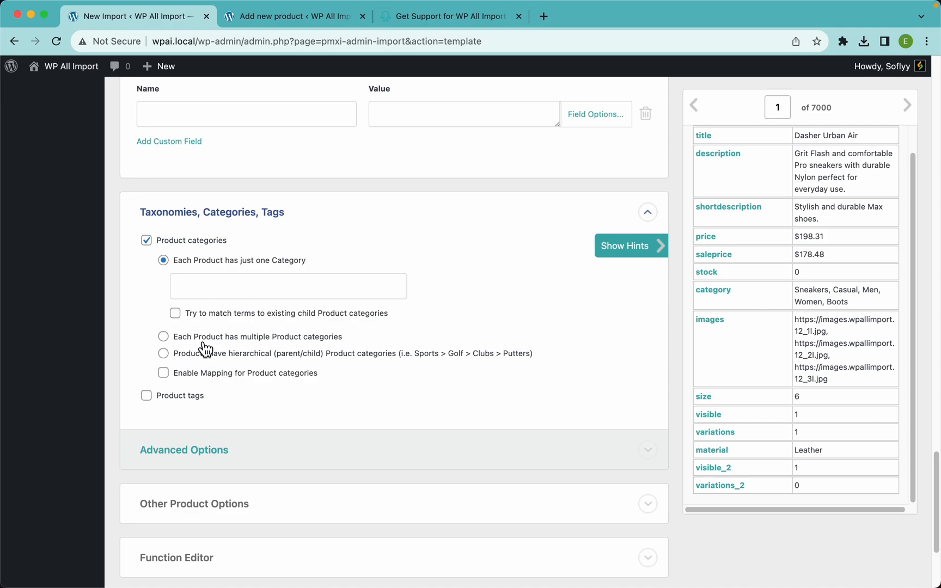
click(316, 337)
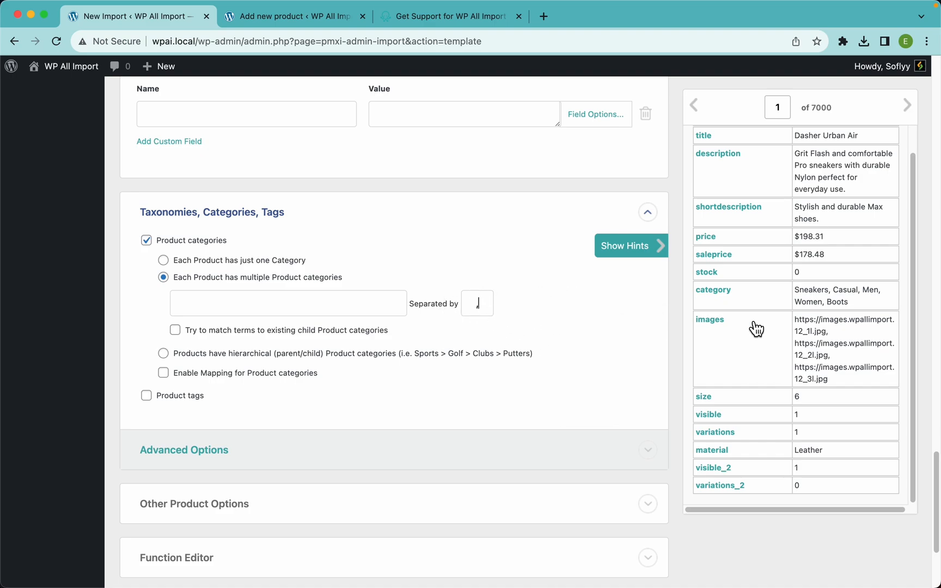
drag(719, 297, 356, 302)
Step: Open and review the Other Product Options and Function Editor sections
scroll(371, 442, down, 3)
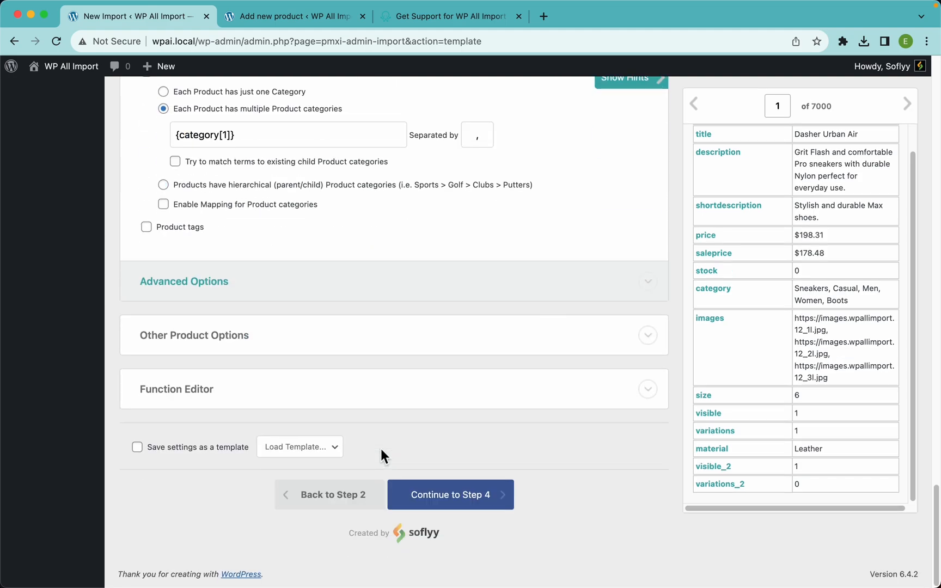
click(200, 341)
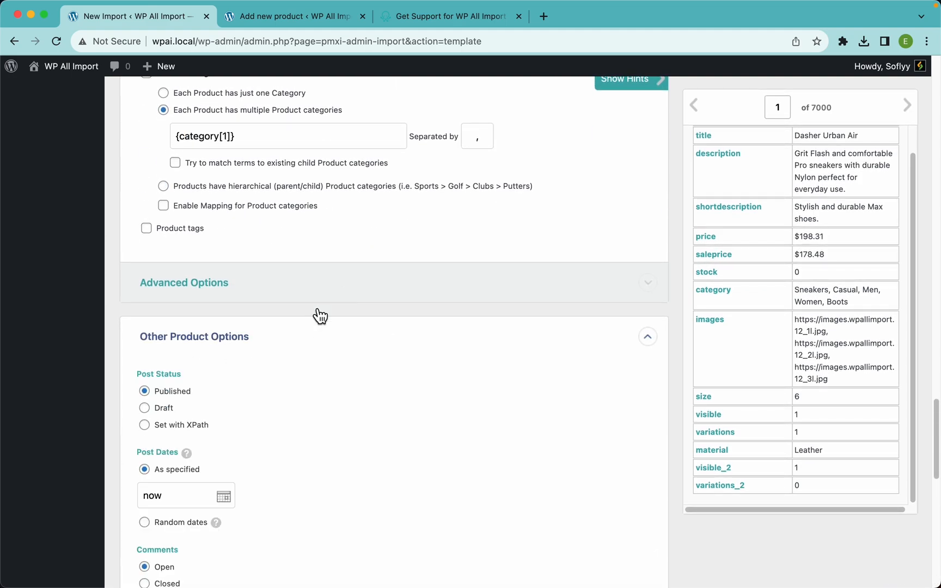
scroll(346, 298, down, 10)
click(206, 388)
scroll(332, 361, down, 3)
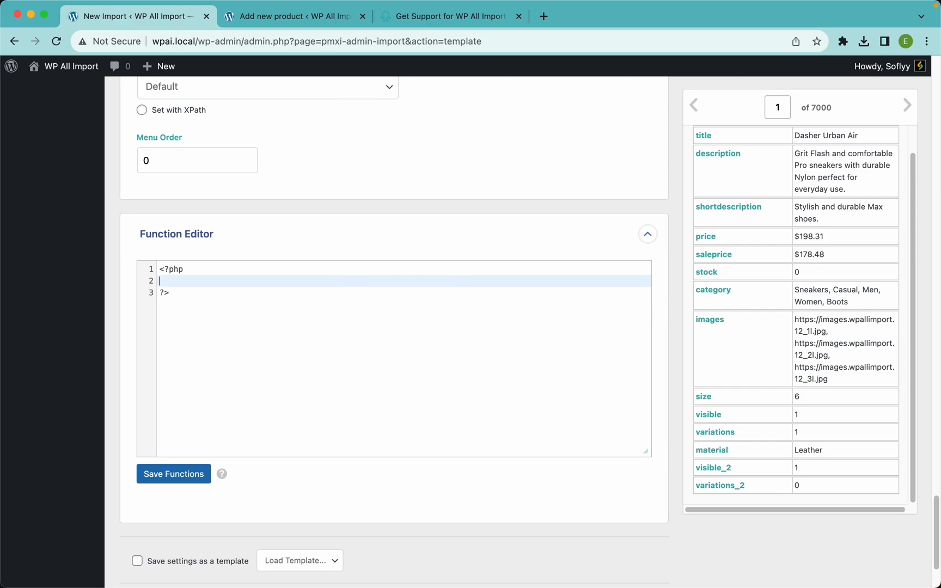
Step: Switch to the WP All Import website and go back to the documentation's inline IF statement examples
click(419, 23)
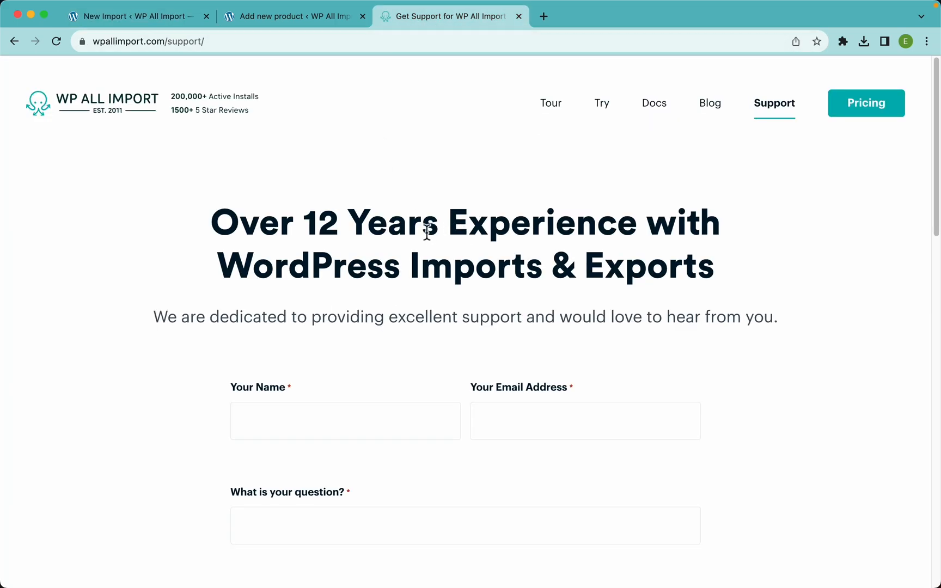
scroll(427, 232, left, 5)
scroll(390, 224, left, 5)
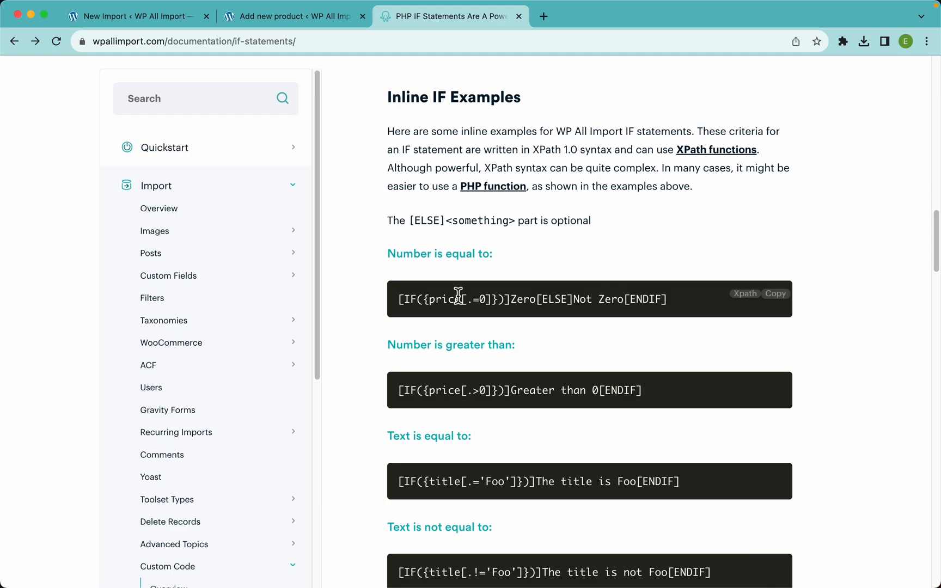
Step: Return to the import template and review the Size and Material attribute settings and the Function Editor
click(168, 23)
scroll(266, 209, up, 20)
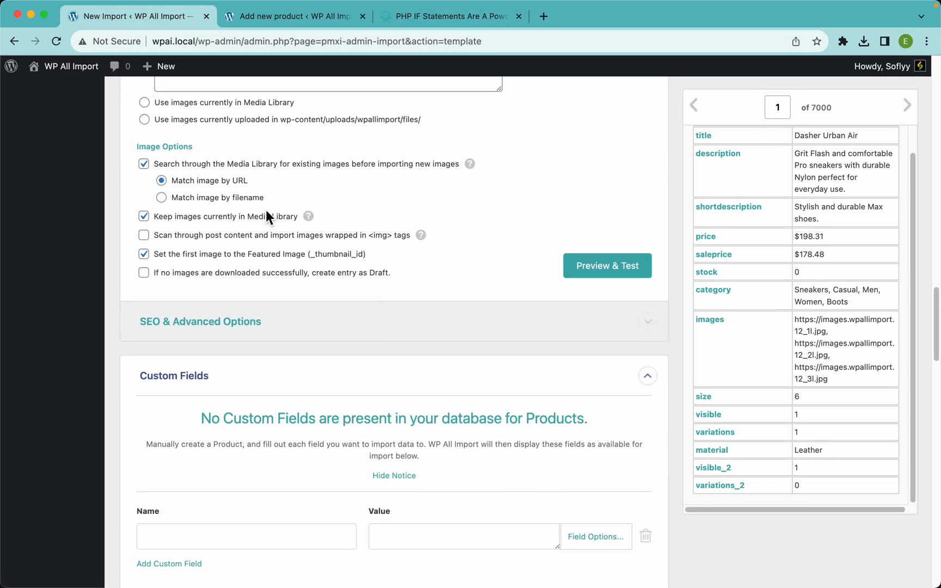
scroll(270, 220, down, 2)
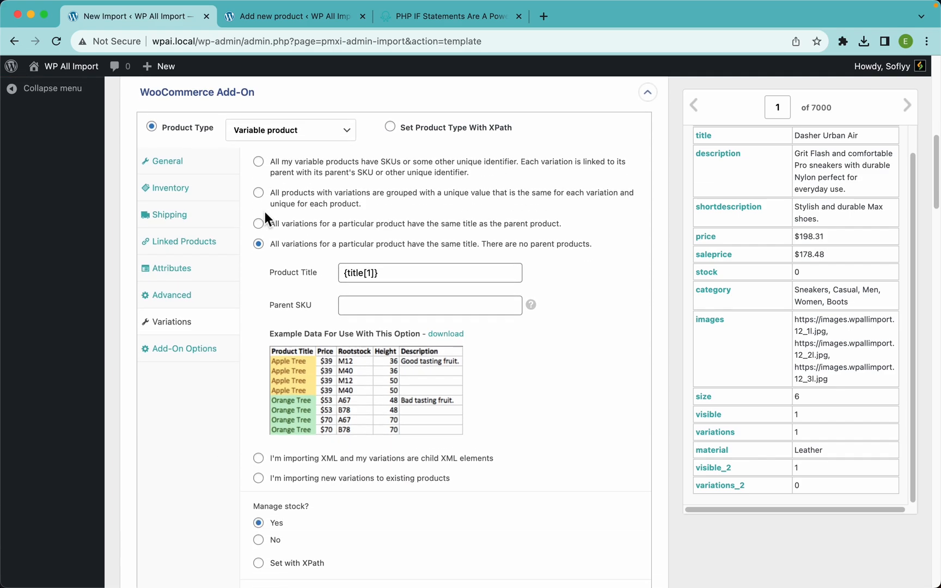
click(185, 268)
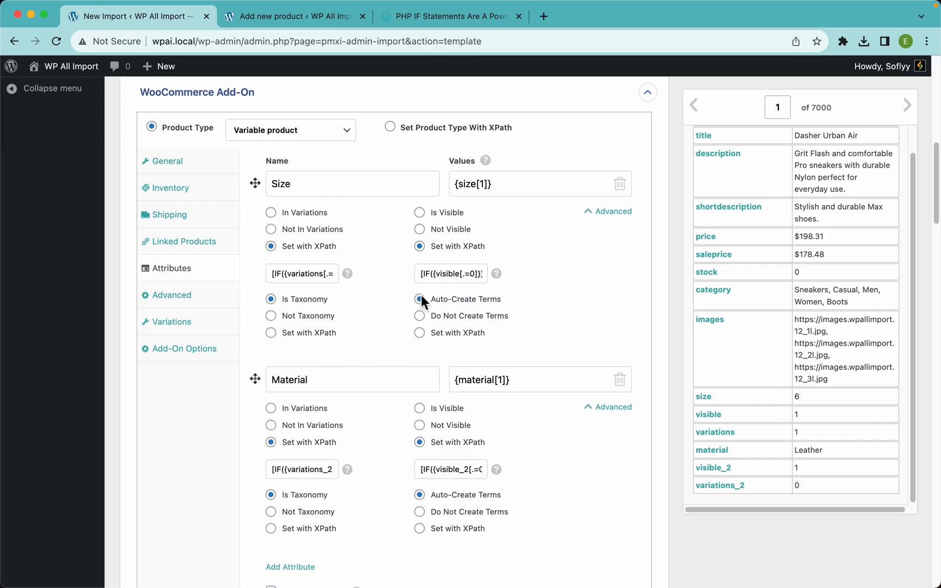
scroll(379, 372, down, 10)
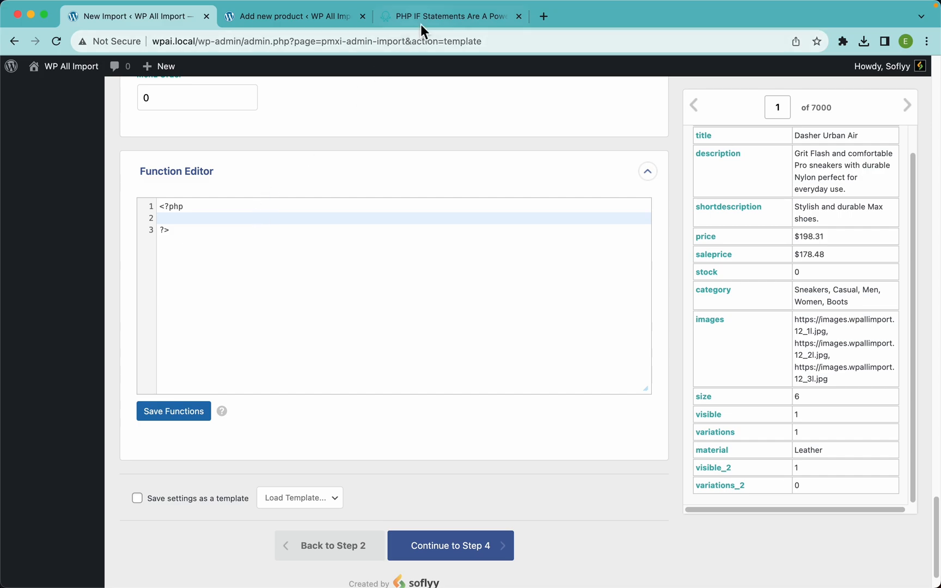
Step: Go back to the WP All Import documentation and read the Inline PHP page's examples of calling functions in an import
click(421, 21)
scroll(205, 394, down, 5)
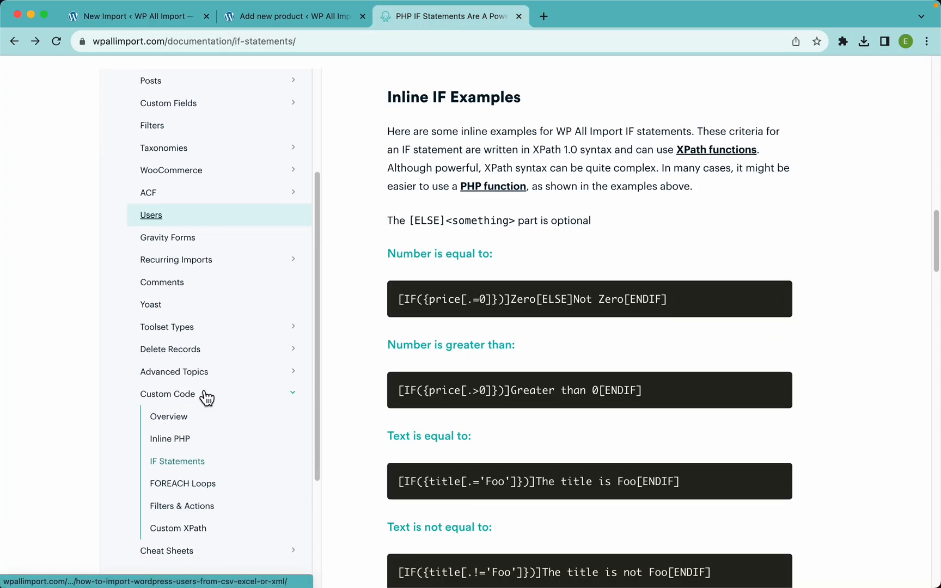
click(175, 450)
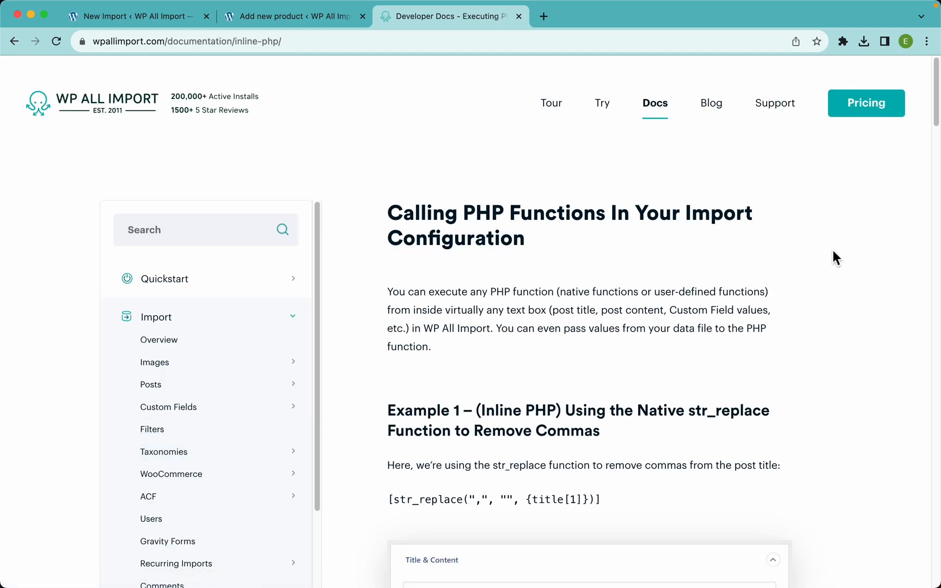
scroll(808, 292, down, 15)
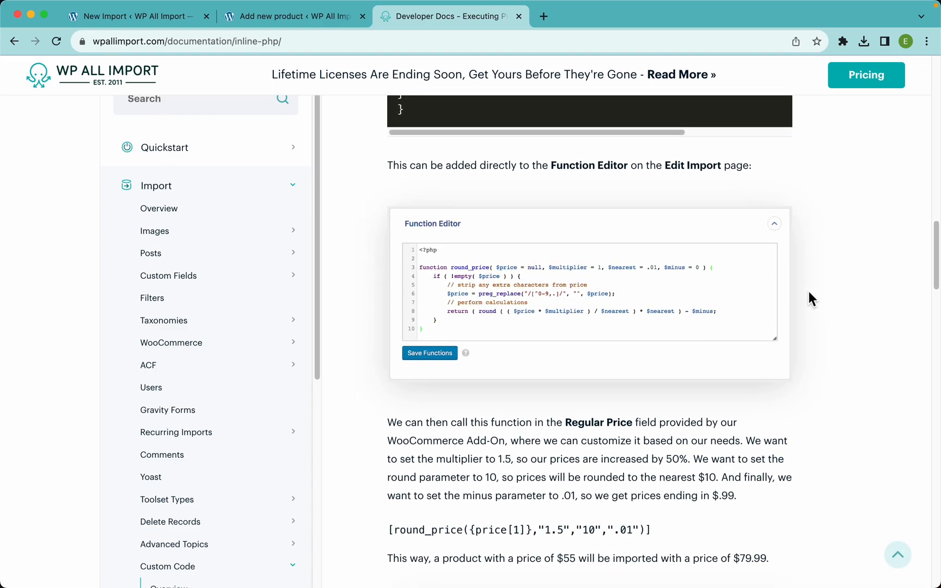
scroll(678, 269, up, 15)
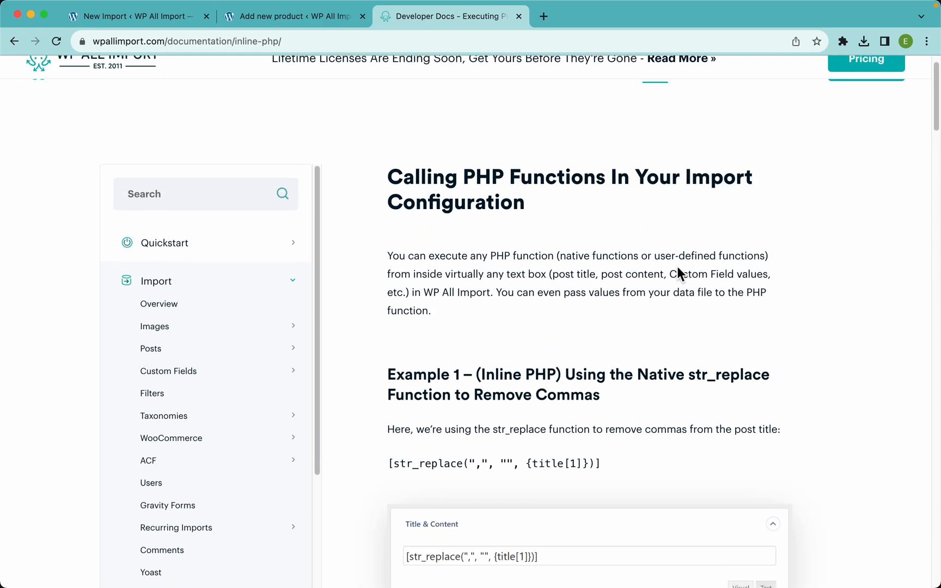
Step: Return to the import template and continue to the step 4 import settings
click(154, 19)
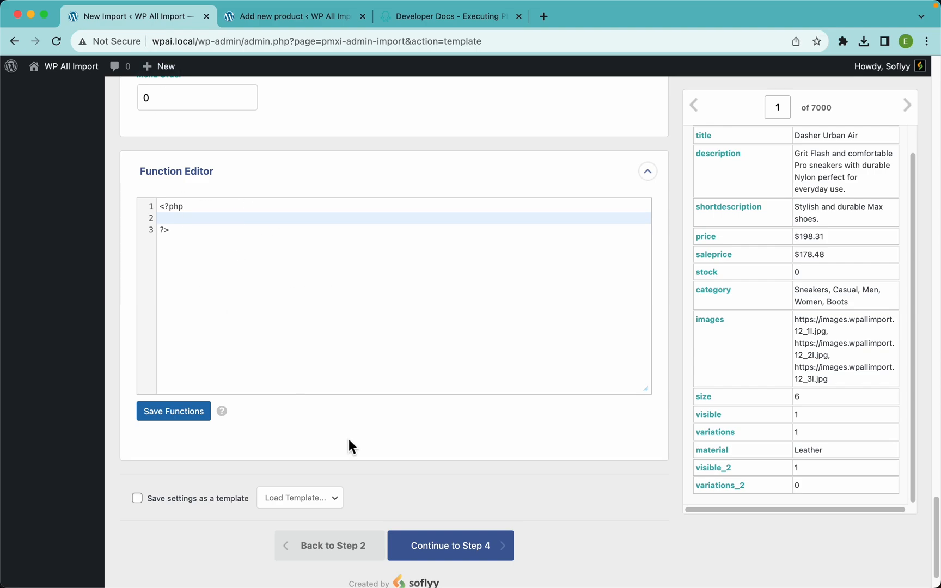
scroll(448, 468, down, 2)
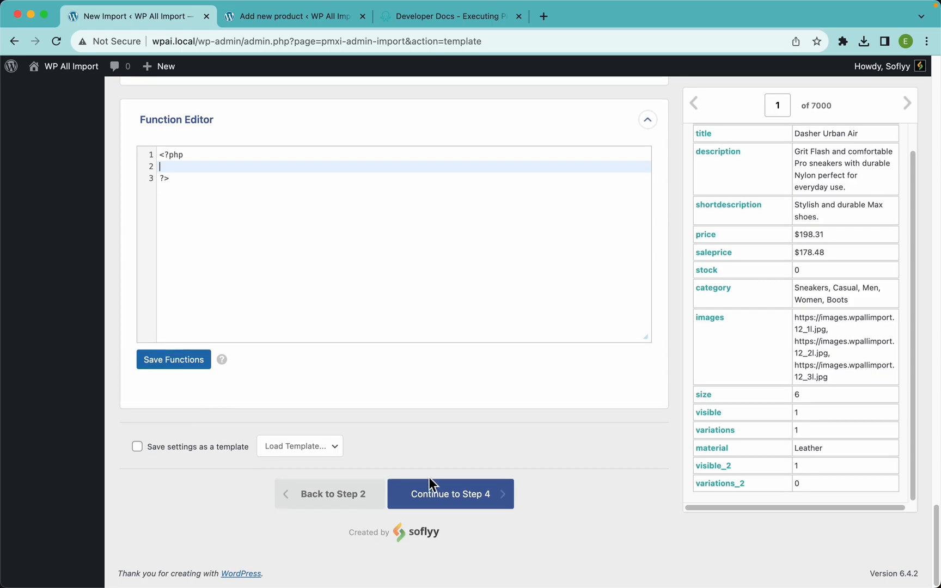
click(500, 509)
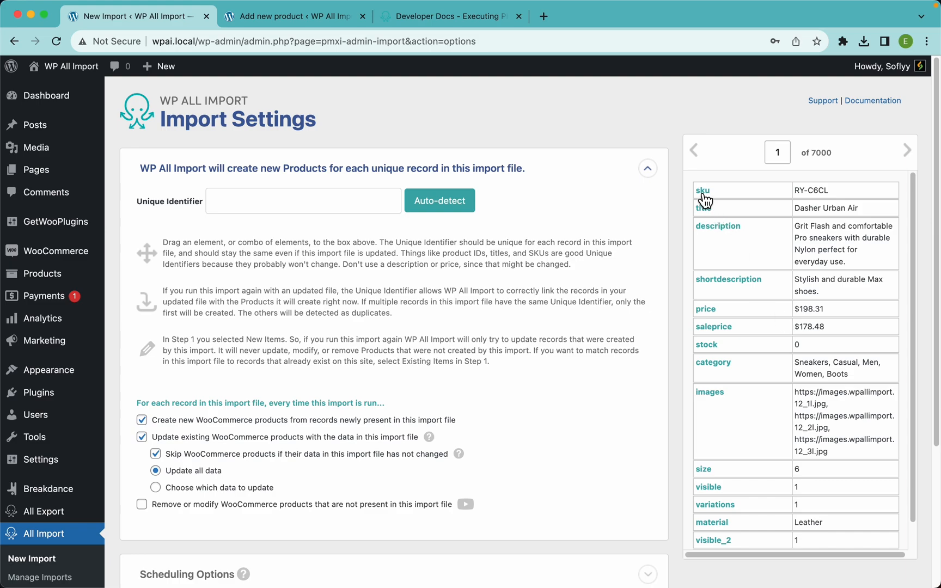
Step: Switch to the shoes spreadsheet, check the SKU column for unique values, and return to the import settings
key(super+Tab)
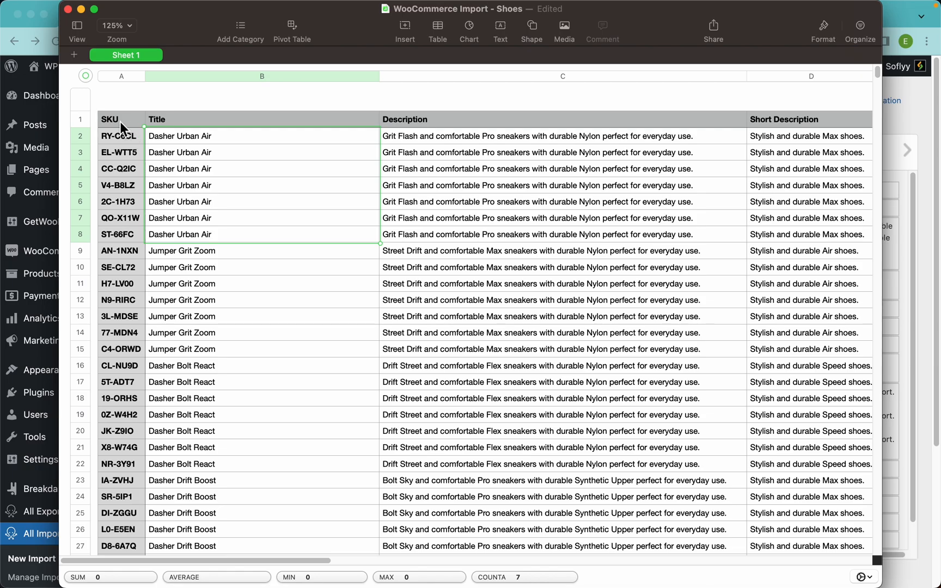
click(115, 80)
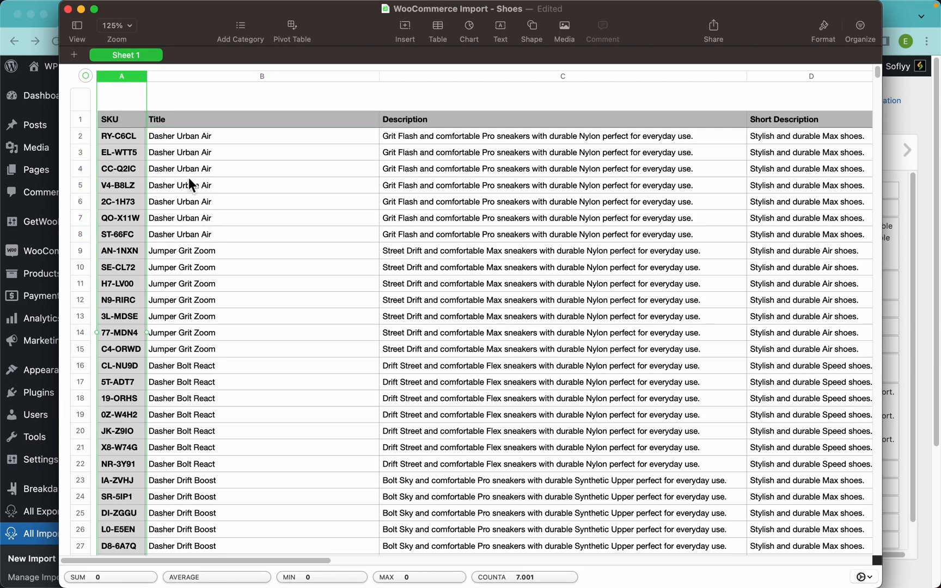
scroll(256, 301, down, 10)
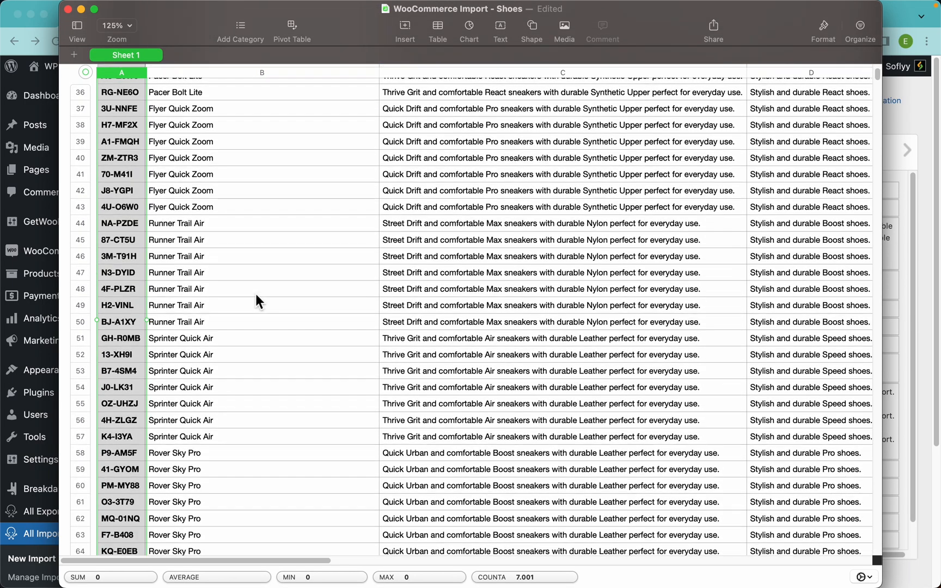
scroll(256, 301, up, 10)
key(super+Tab)
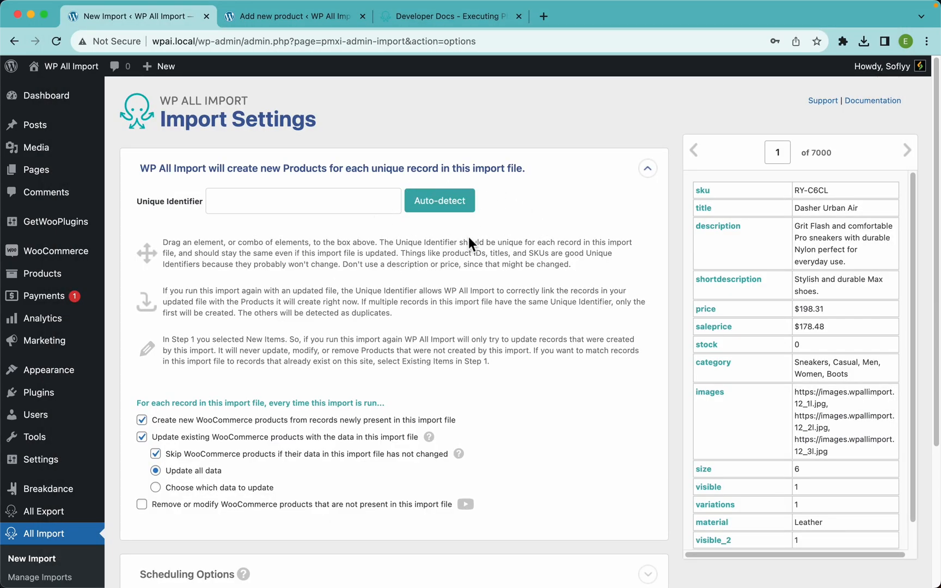
Step: Auto-detect the unique identifier for the import records, keep the default update options, and confirm and run the import
click(436, 204)
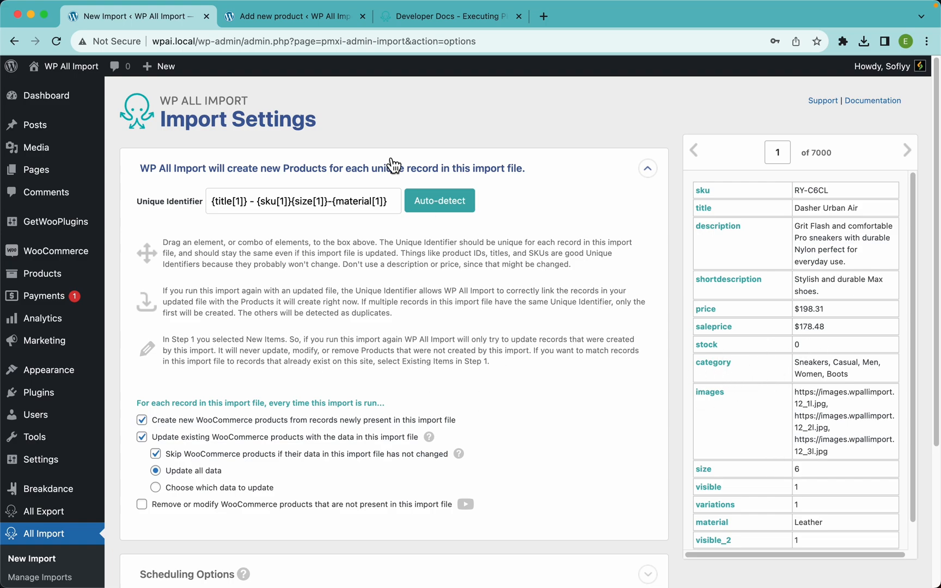
scroll(419, 266, down, 5)
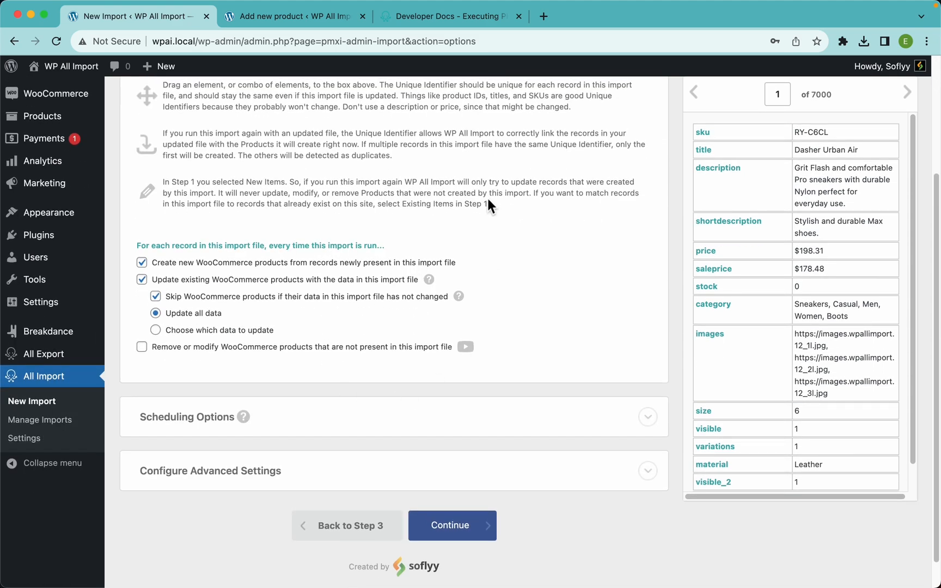
mouse_move(430, 280)
scroll(567, 322, down, 1)
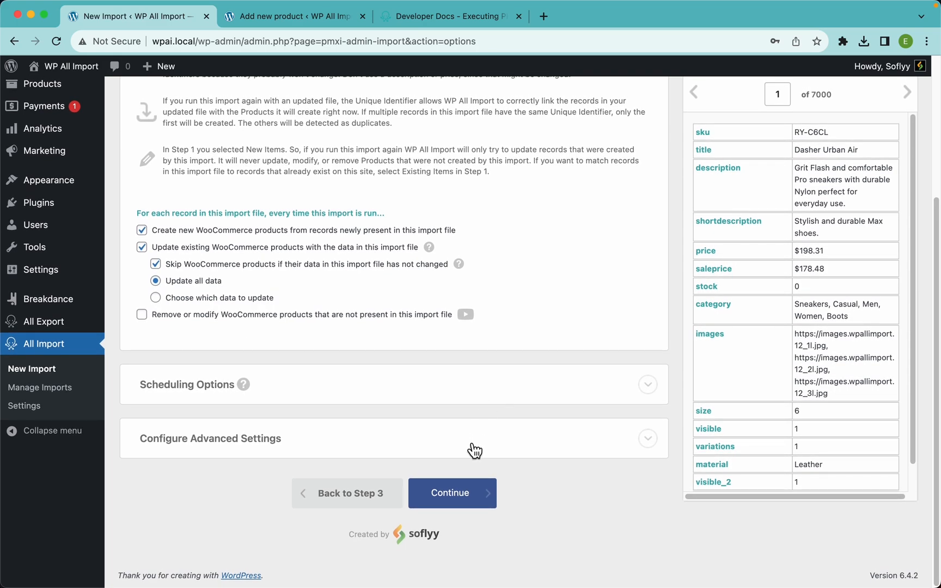
click(475, 500)
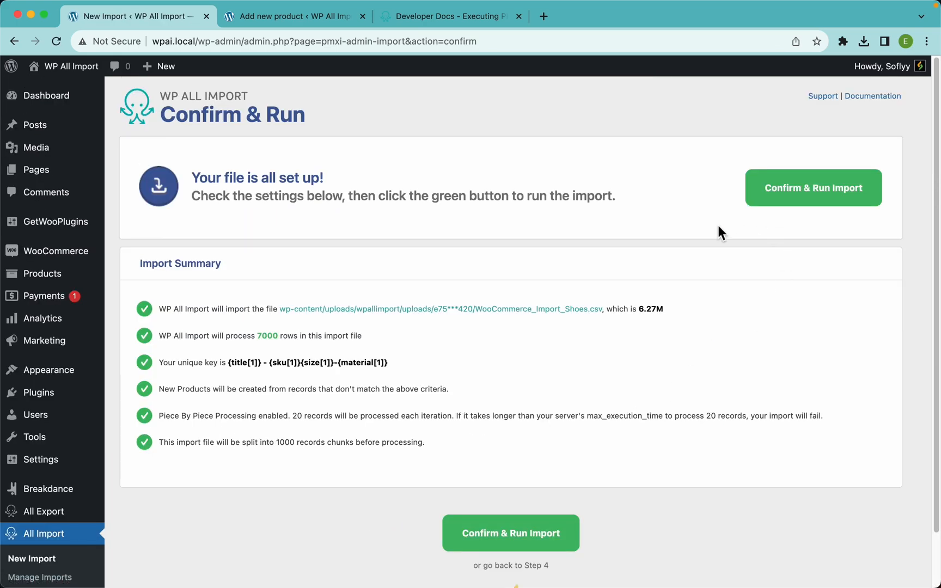
click(810, 176)
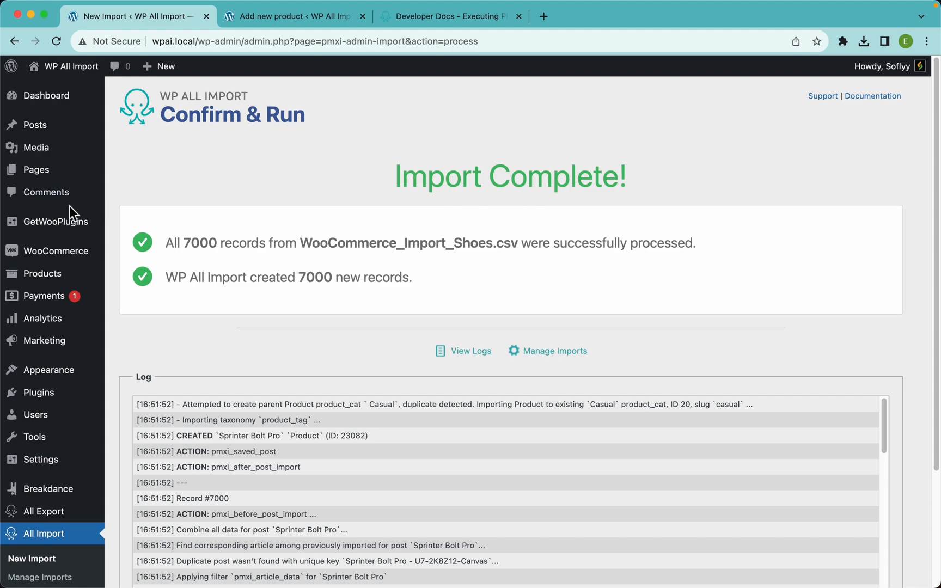
Step: Open the WooCommerce products list and check the imported shoes' images, SKUs, stock, prices and categories
click(48, 281)
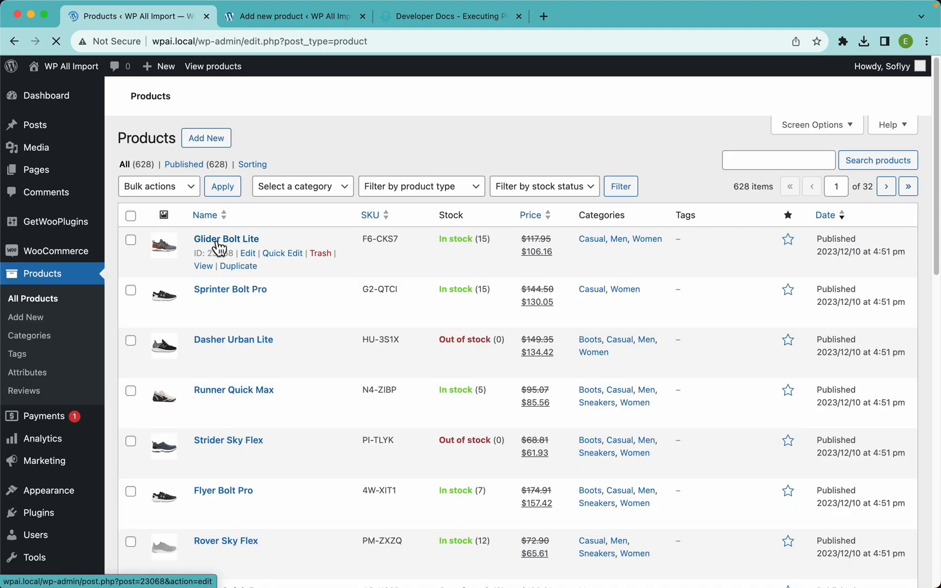
scroll(377, 374, down, 3)
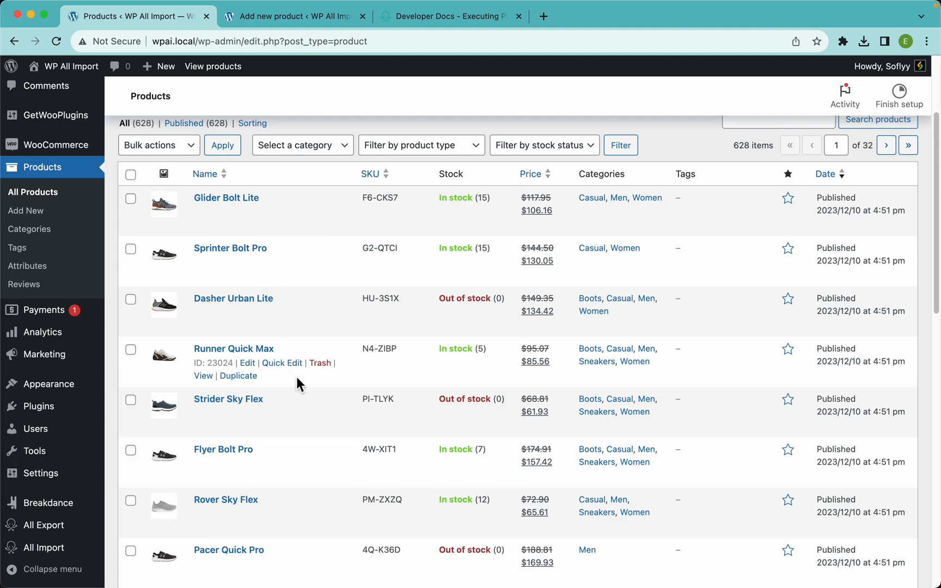
scroll(295, 376, down, 5)
scroll(297, 384, up, 7)
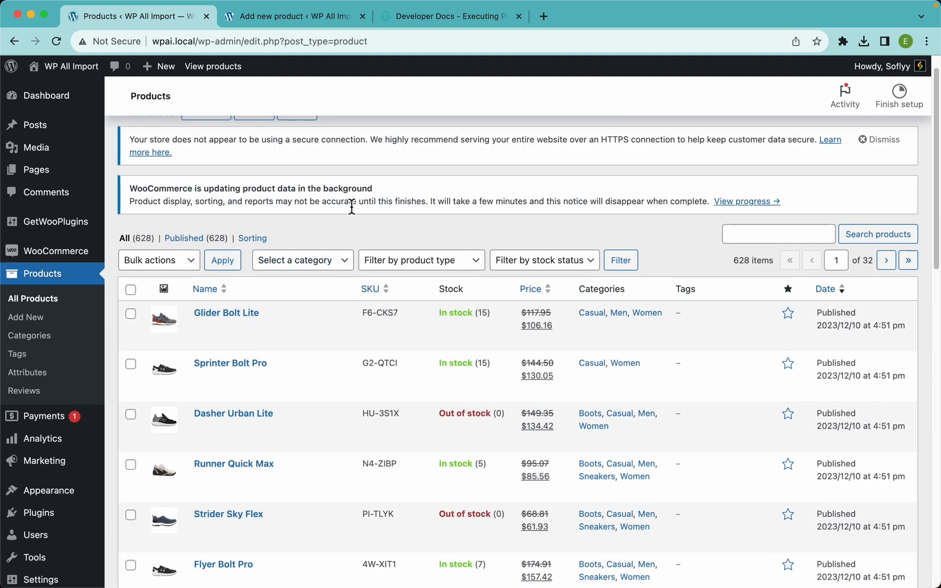
Step: View the storefront shop page and look over the imported products and the size and material filters
click(219, 72)
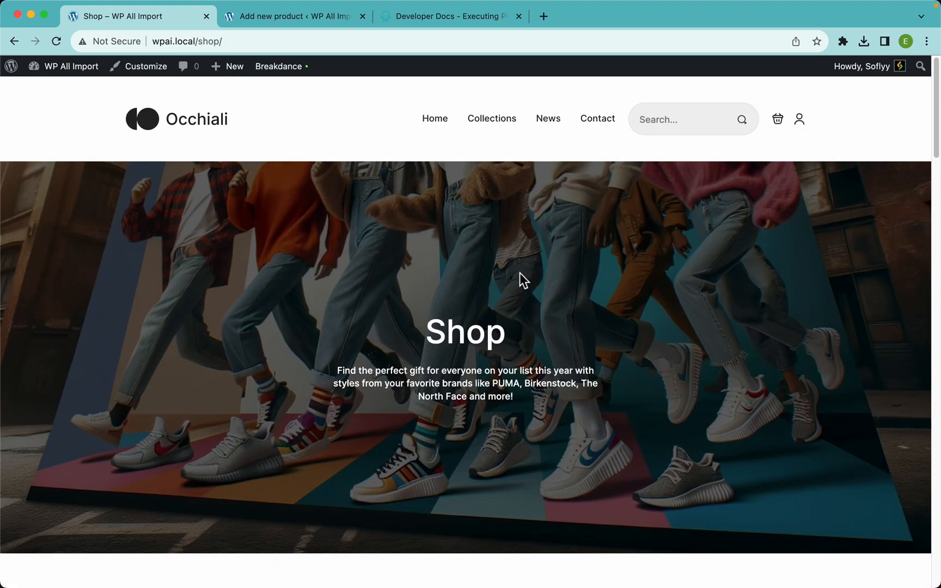
scroll(498, 362, down, 10)
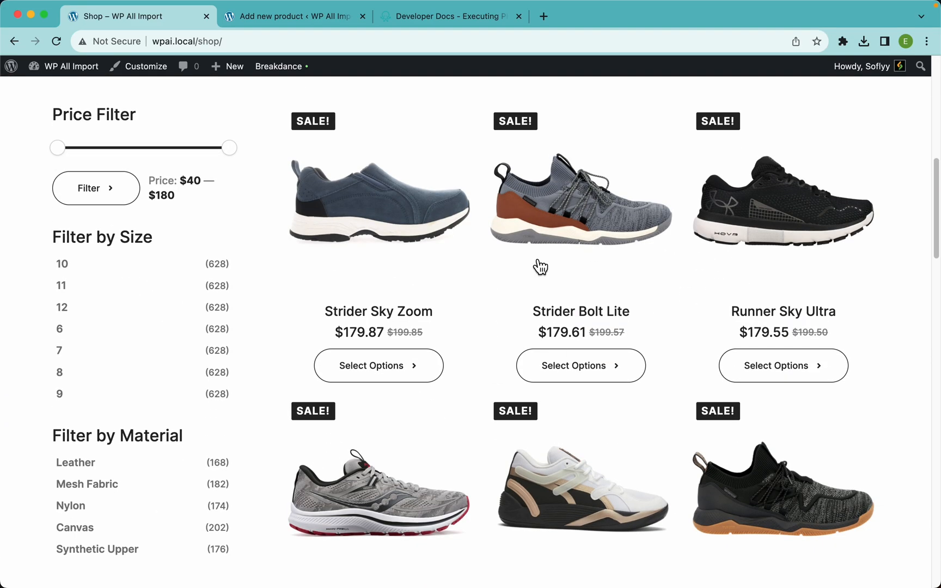
scroll(476, 406, down, 12)
scroll(476, 409, down, 14)
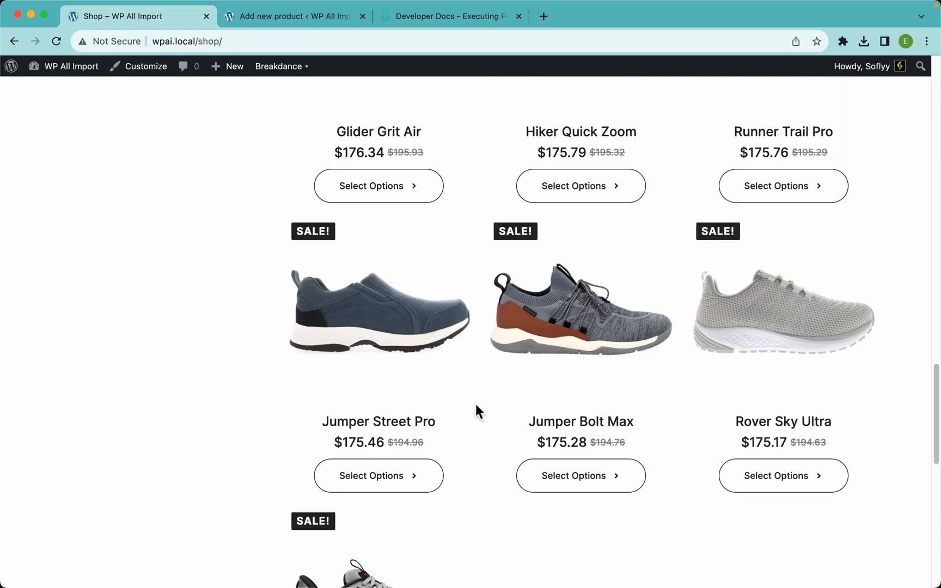
scroll(475, 405, up, 15)
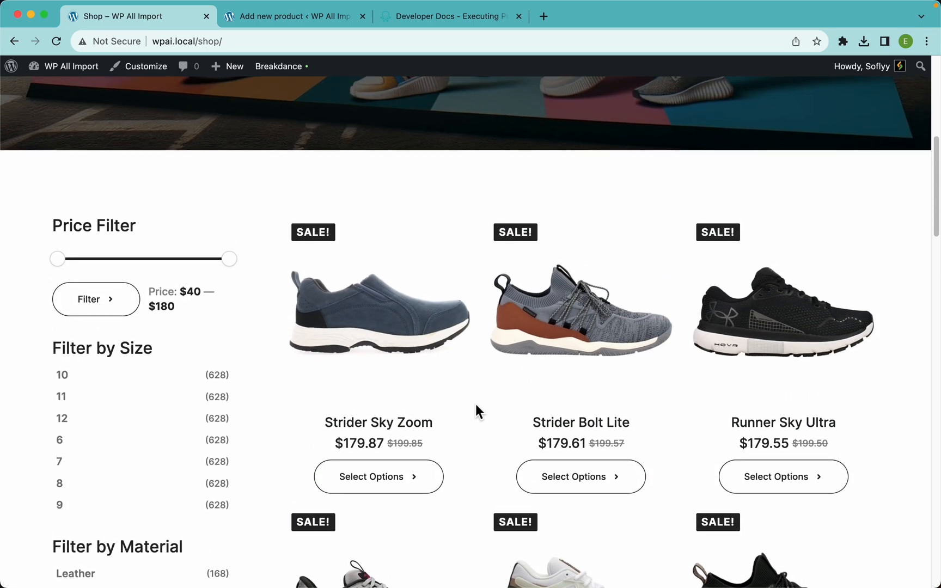
Step: Open the Strider Sky Zoom product page and examine its description, additional information, images and categories
click(384, 335)
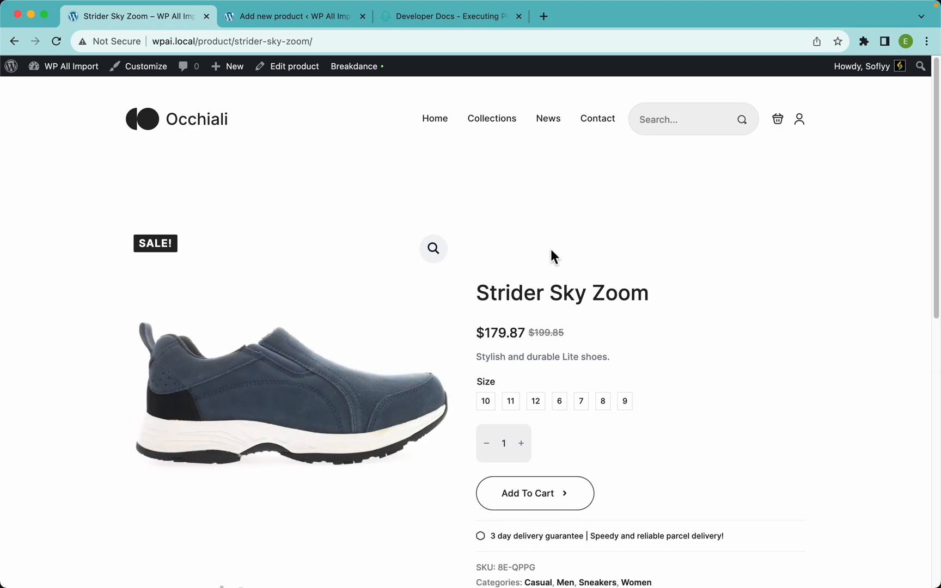
scroll(615, 313, down, 3)
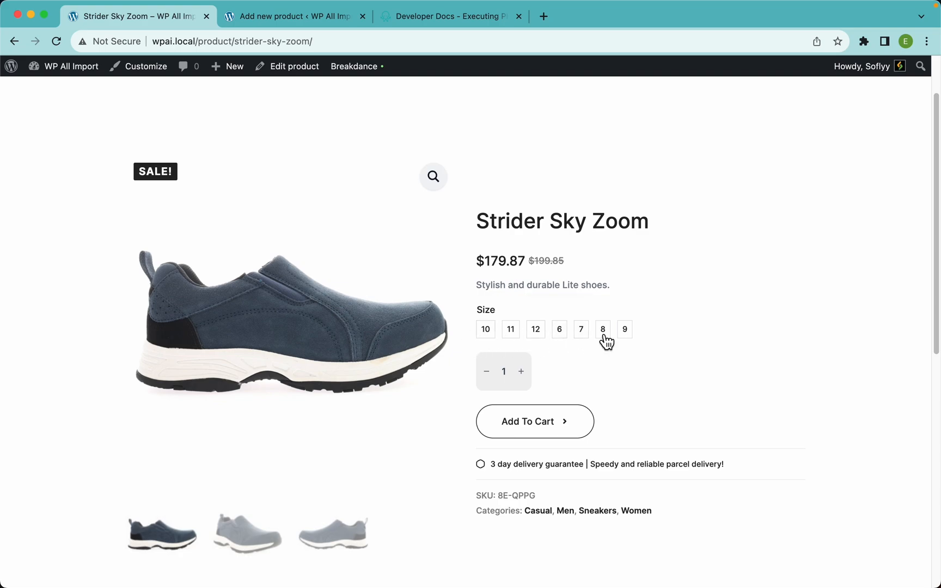
scroll(548, 359, down, 10)
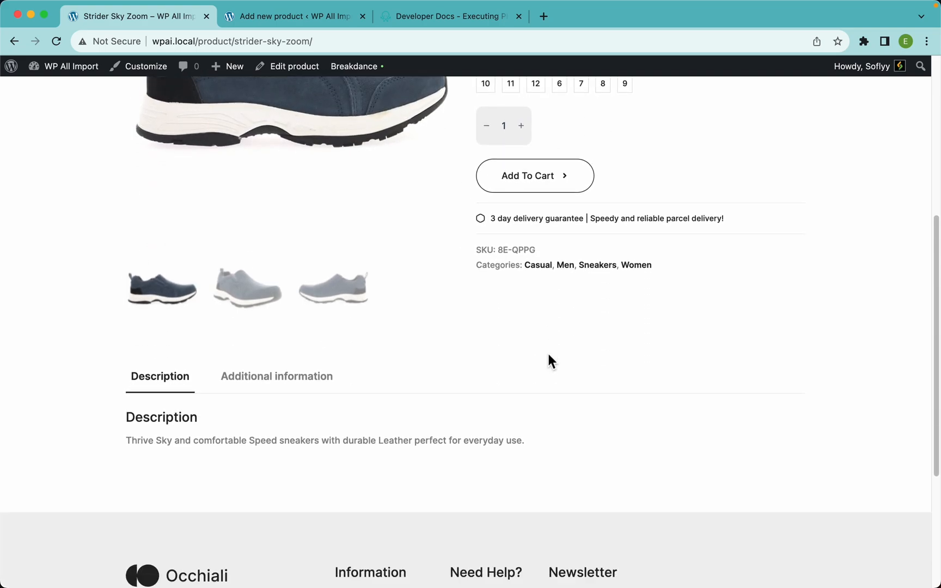
click(273, 308)
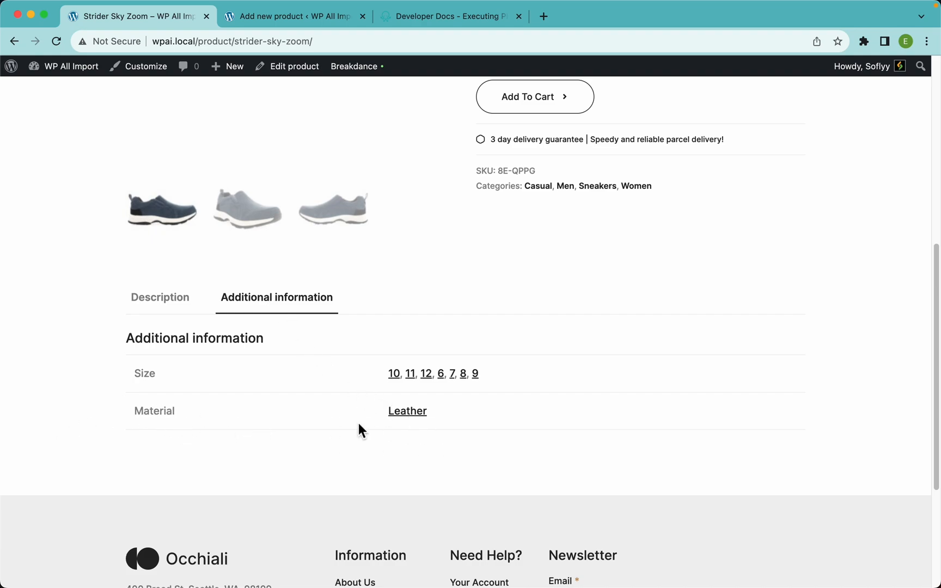
scroll(539, 327, up, 4)
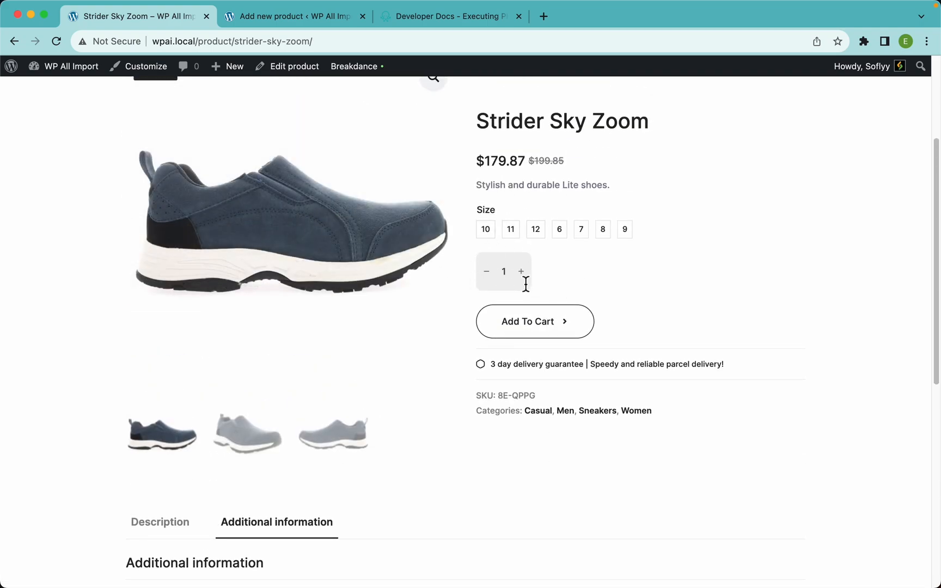
scroll(615, 310, down, 4)
scroll(617, 318, up, 4)
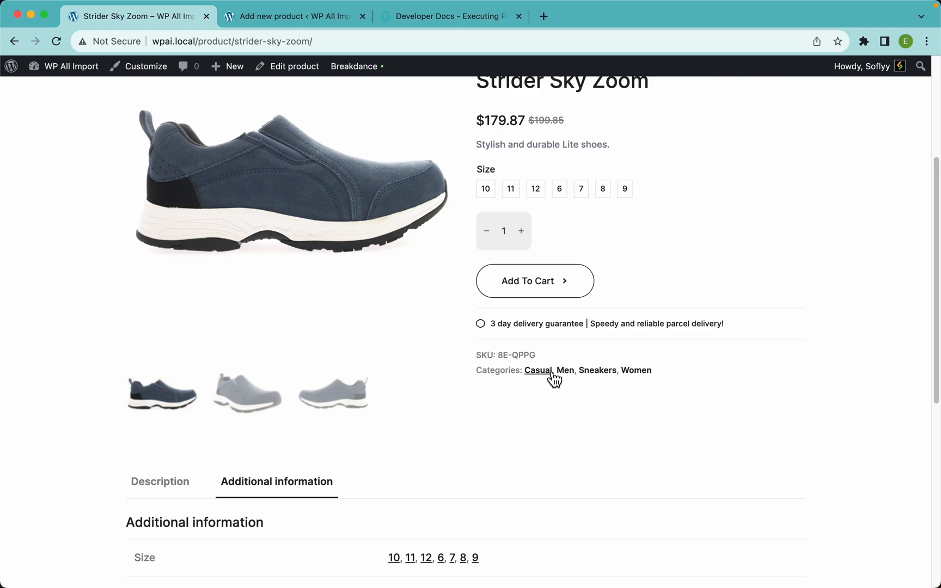
scroll(406, 373, up, 2)
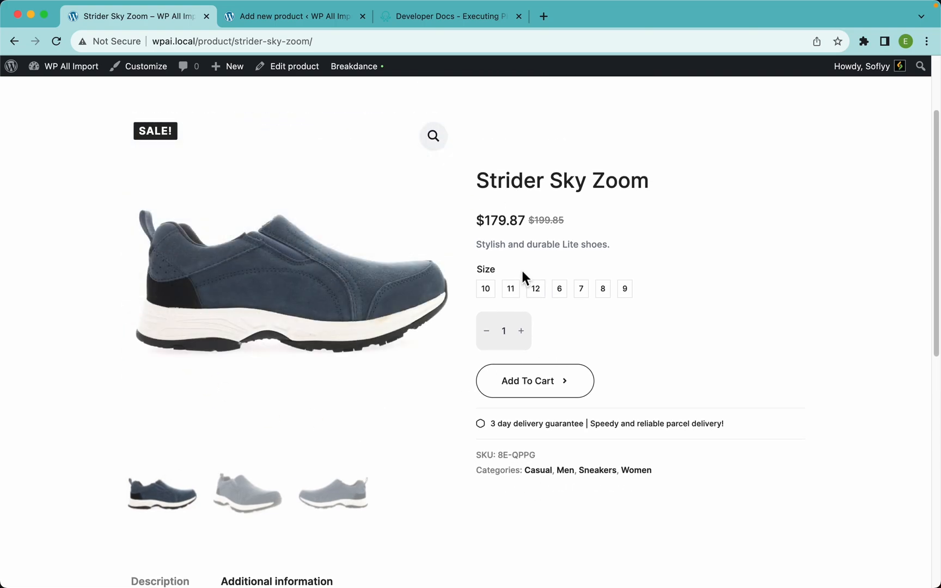
Step: Check the Strider Sky Zoom variations by selecting sizes 11, 12 and 6 in turn
click(511, 292)
click(544, 283)
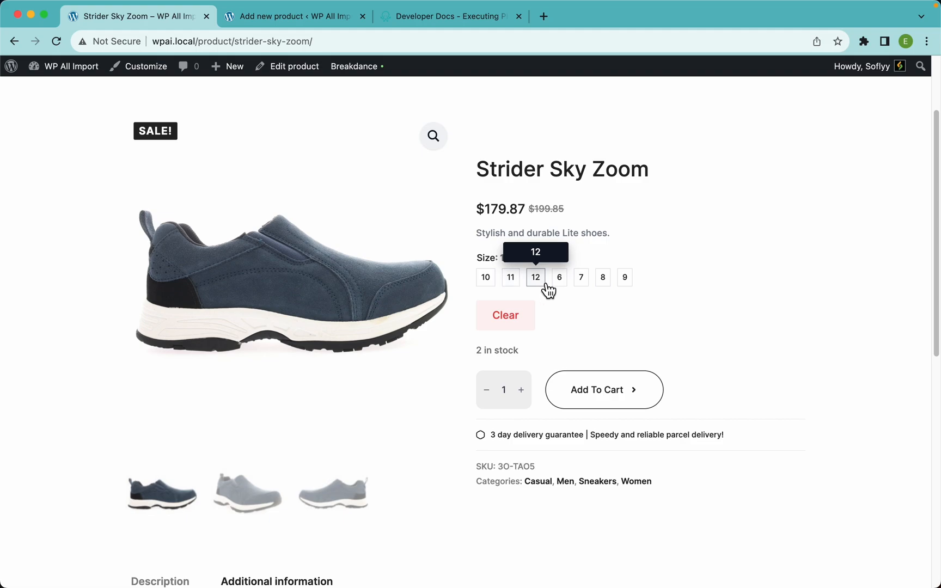
click(560, 278)
scroll(583, 311, up, 2)
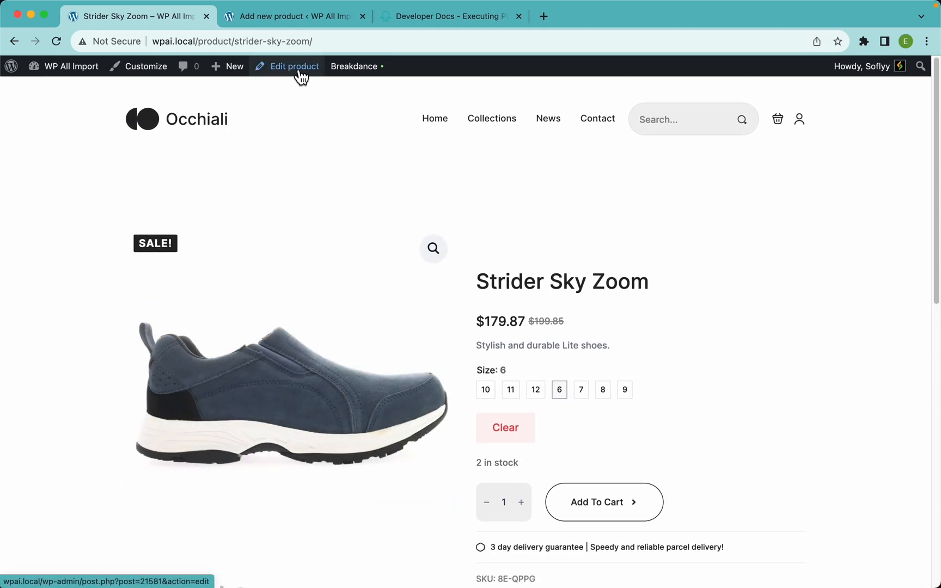
Step: Open Strider Sky Zoom for editing and examine its inventory data, product gallery and assigned categories
click(299, 71)
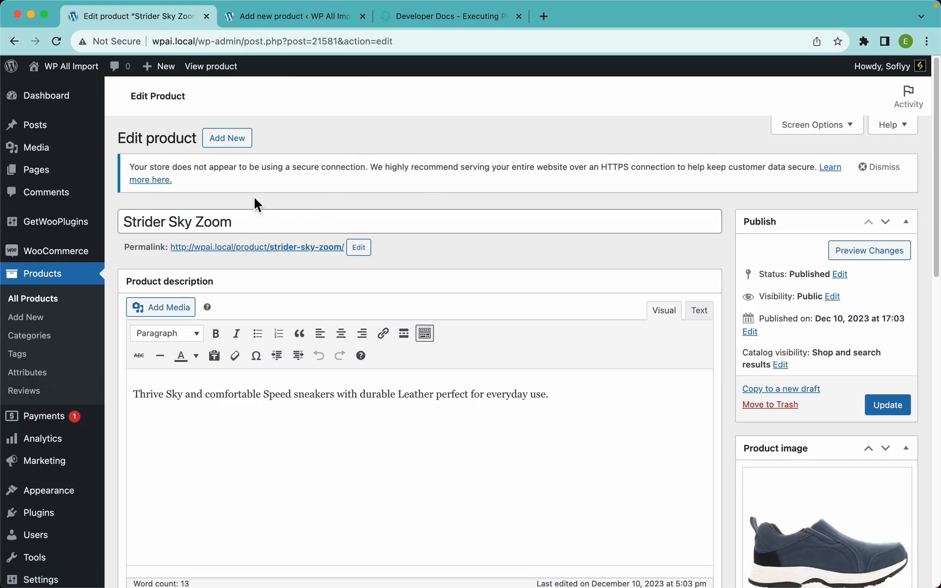
scroll(584, 391, down, 8)
scroll(788, 445, down, 5)
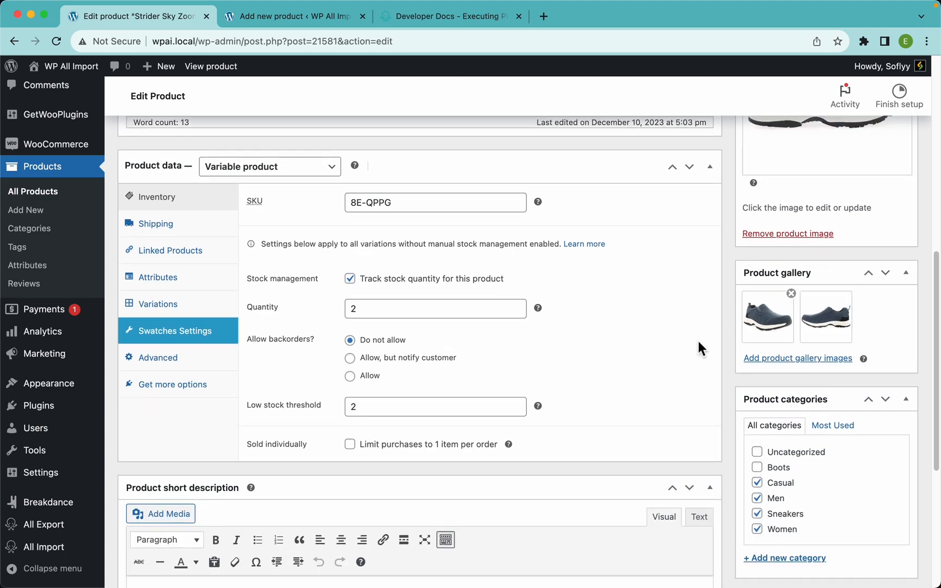
scroll(699, 348, down, 3)
scroll(660, 305, up, 5)
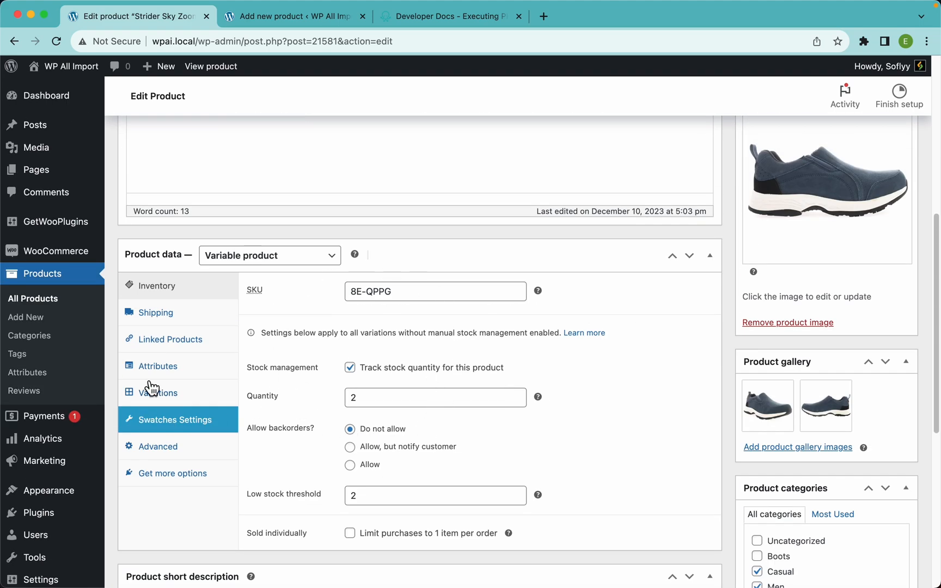
Step: Examine the product's Size and Material attributes, including their values and whether each is visible and used for variations
click(202, 375)
click(378, 393)
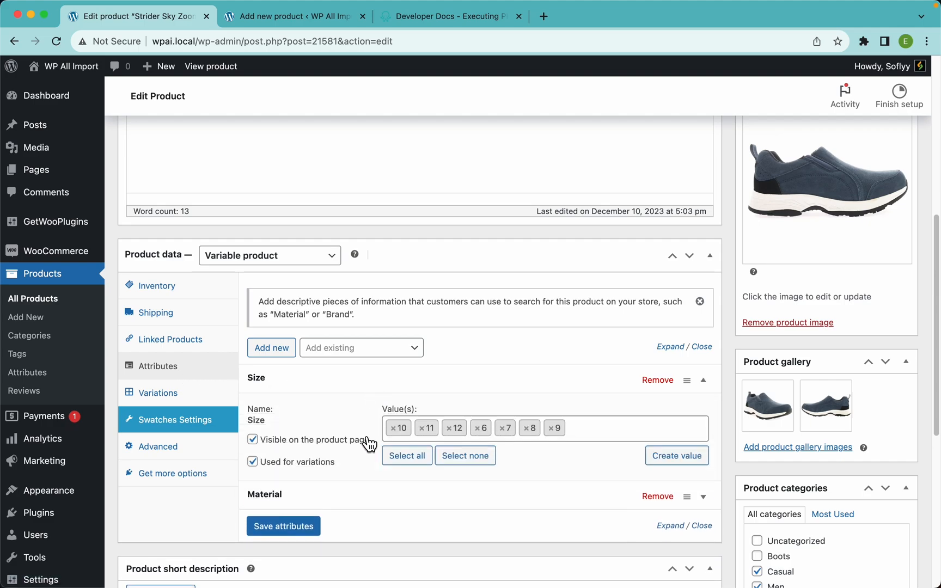
click(357, 507)
scroll(370, 433, down, 2)
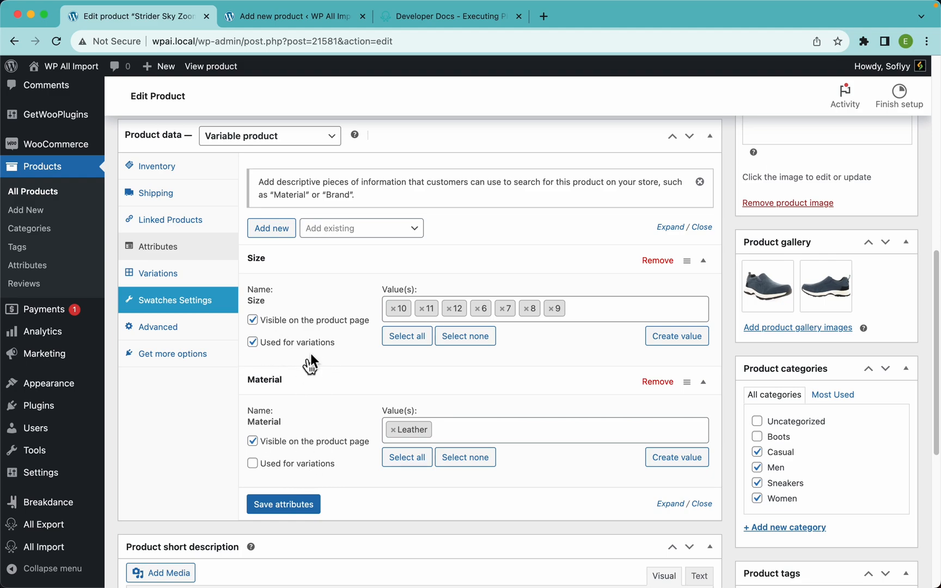
Step: View the product's variations and expand sizes 9 and 10 to check their image, SKU and prices
click(199, 274)
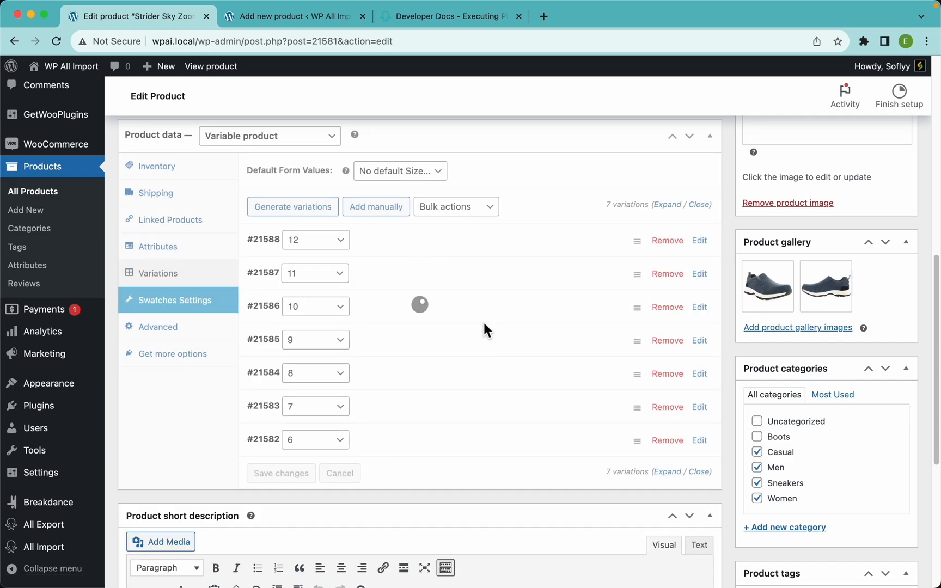
scroll(484, 322, down, 1)
click(443, 330)
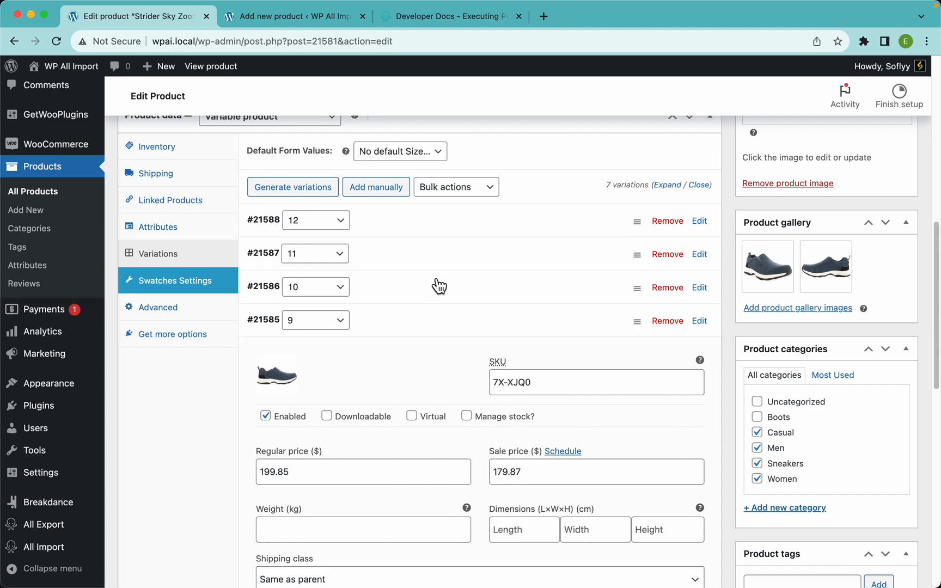
click(437, 280)
Step: Leave the product editor and open the live storefront page of Strider Sky Zoom
scroll(455, 333, up, 2)
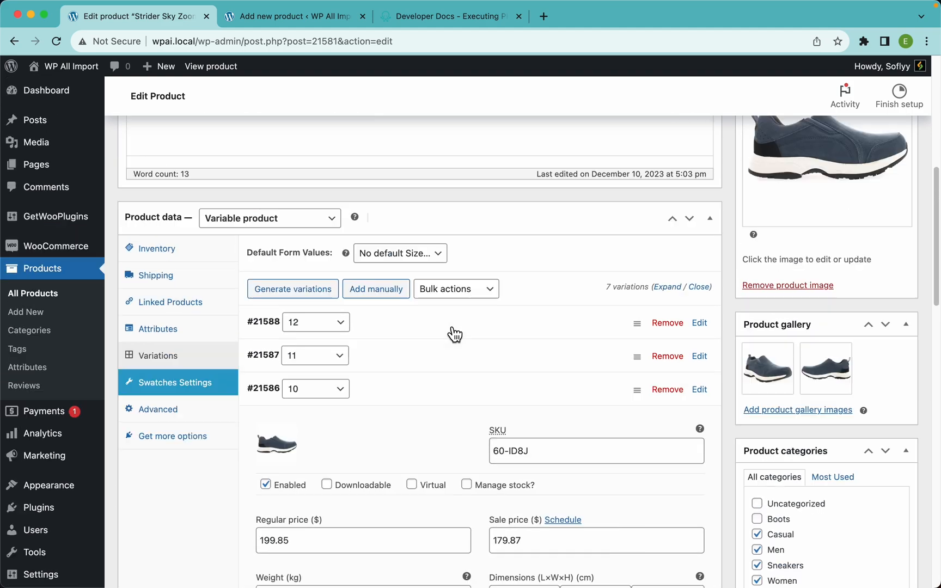
scroll(455, 334, up, 10)
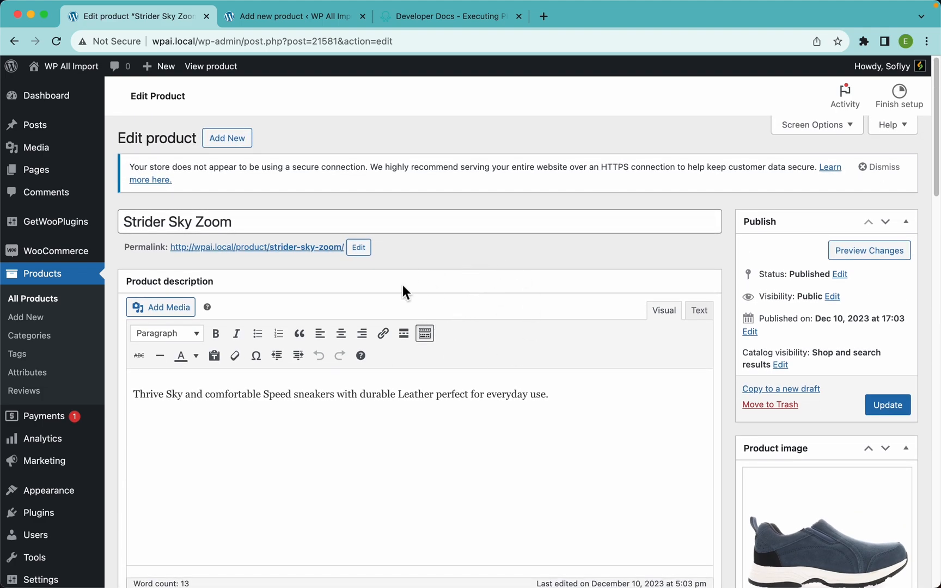
click(236, 70)
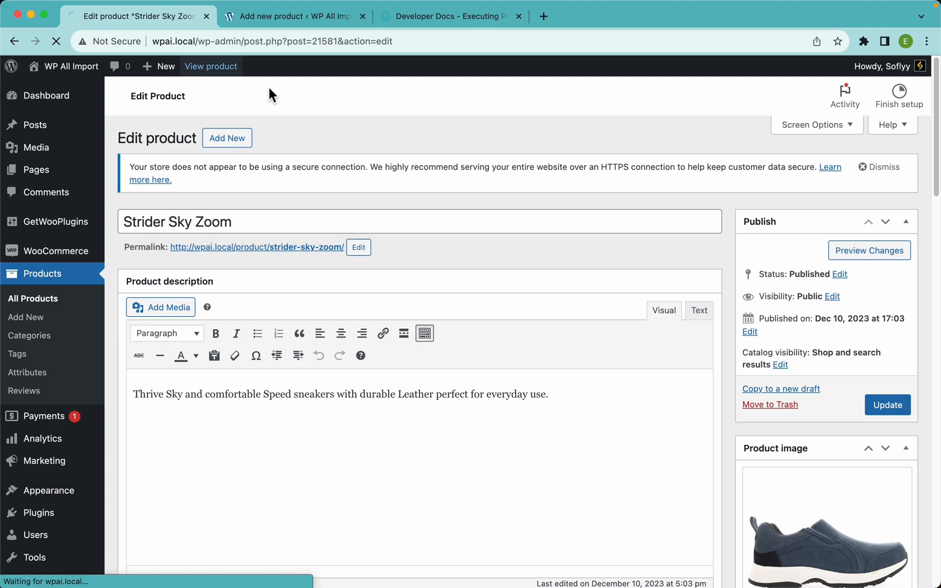